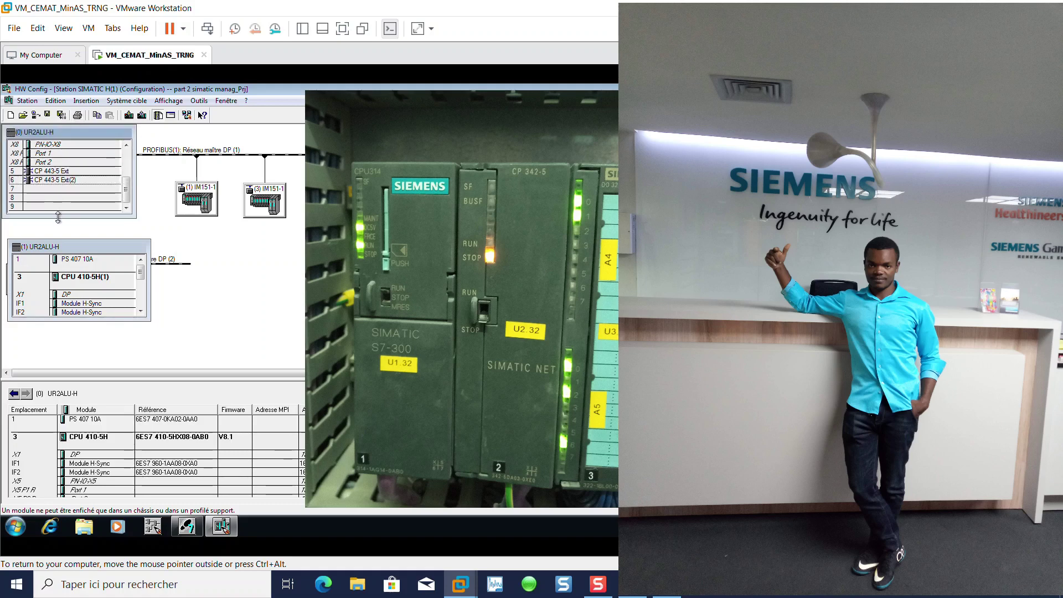
Check the object properties of the IM151-1 slave at address 1 and of rack 0's DP interface X1
left_click_drag(60, 217, 59, 227)
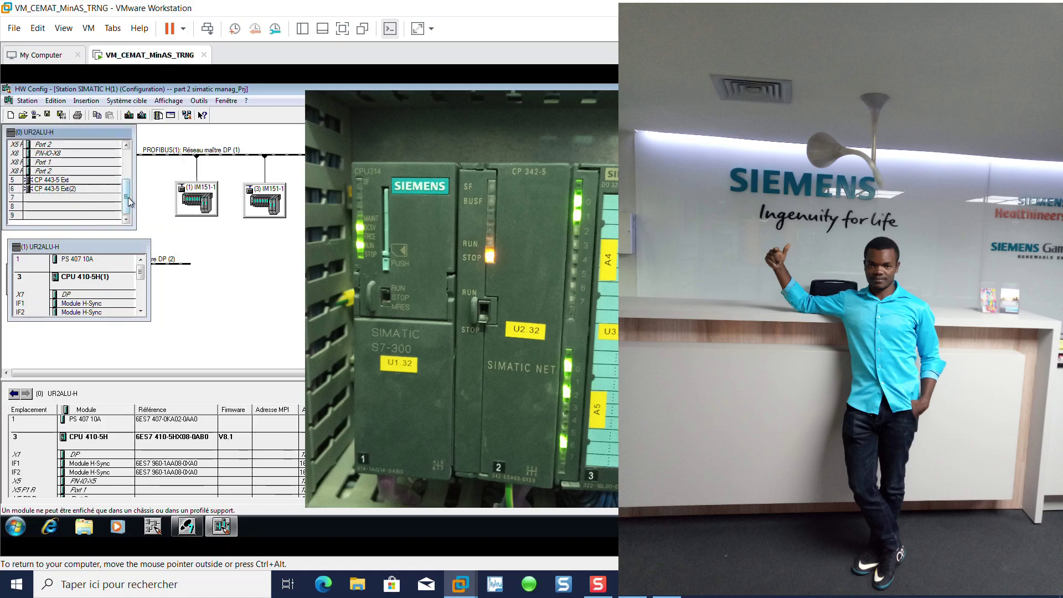
left_click_drag(127, 198, 131, 142)
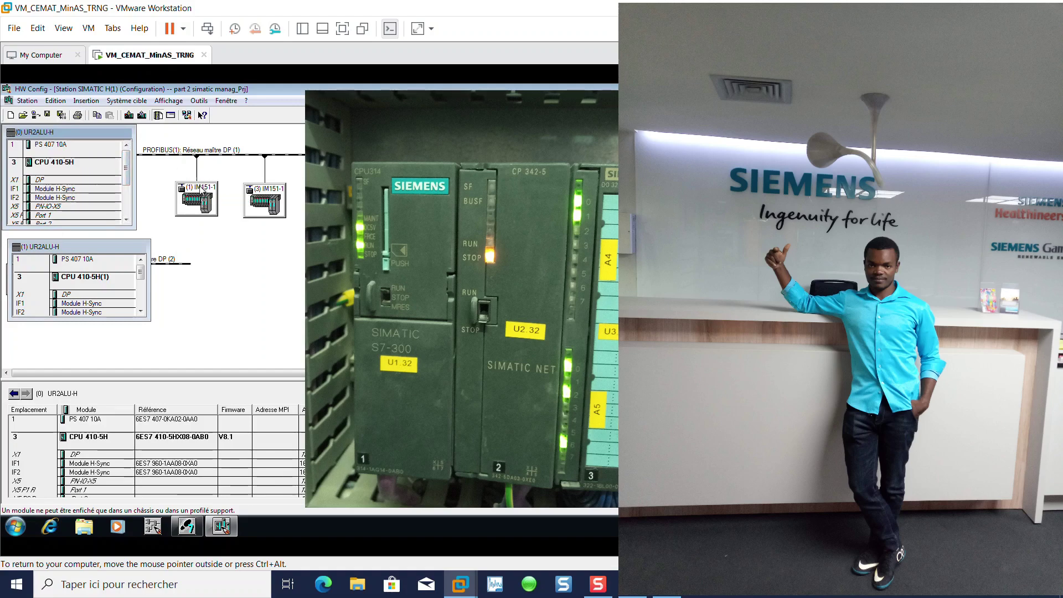
left_click(200, 188)
right_click(201, 187)
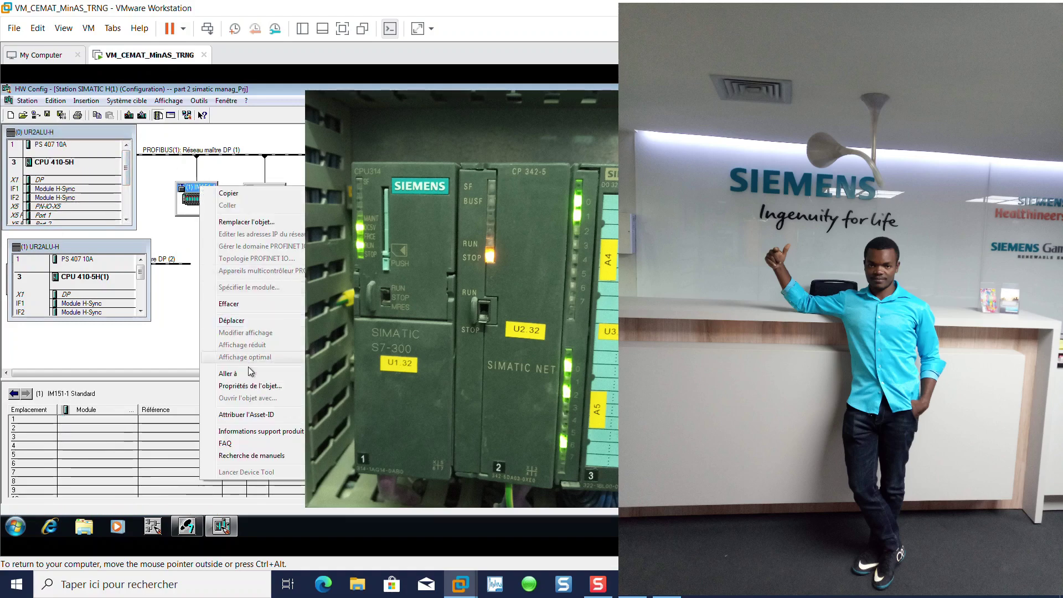
left_click(250, 386)
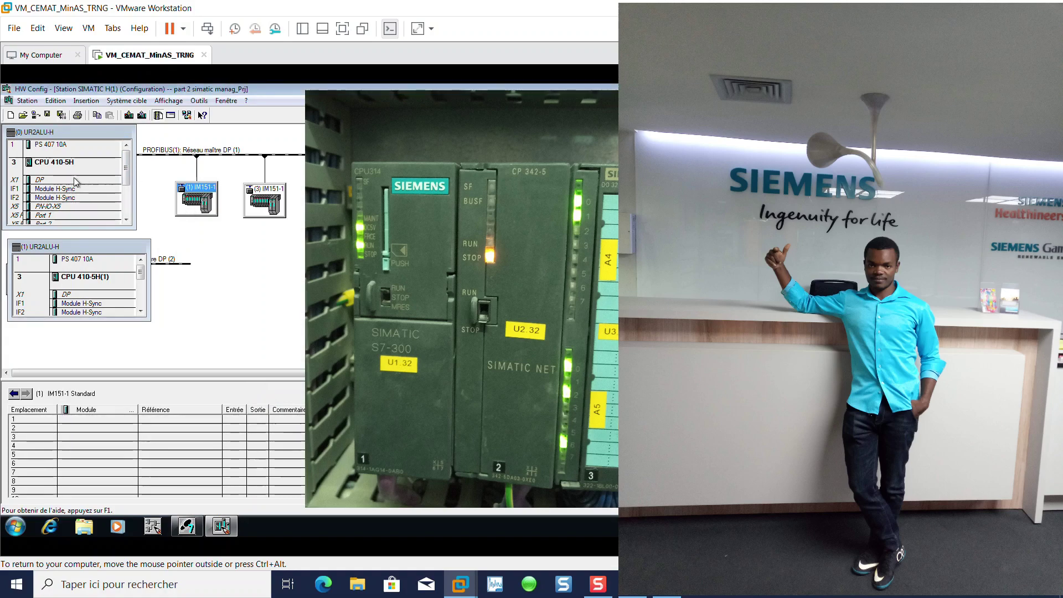
right_click(55, 180)
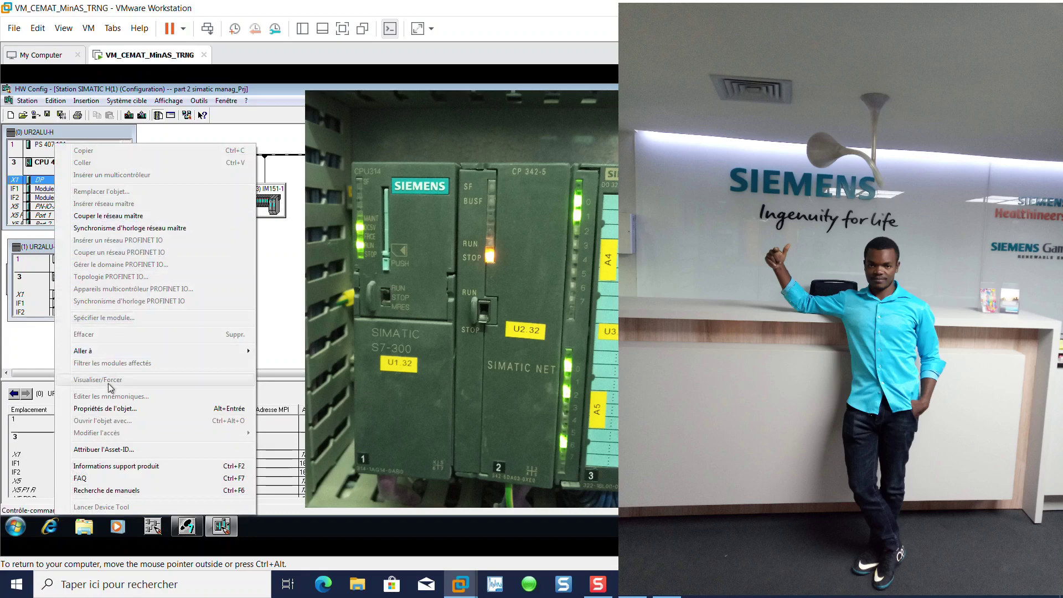
left_click(111, 409)
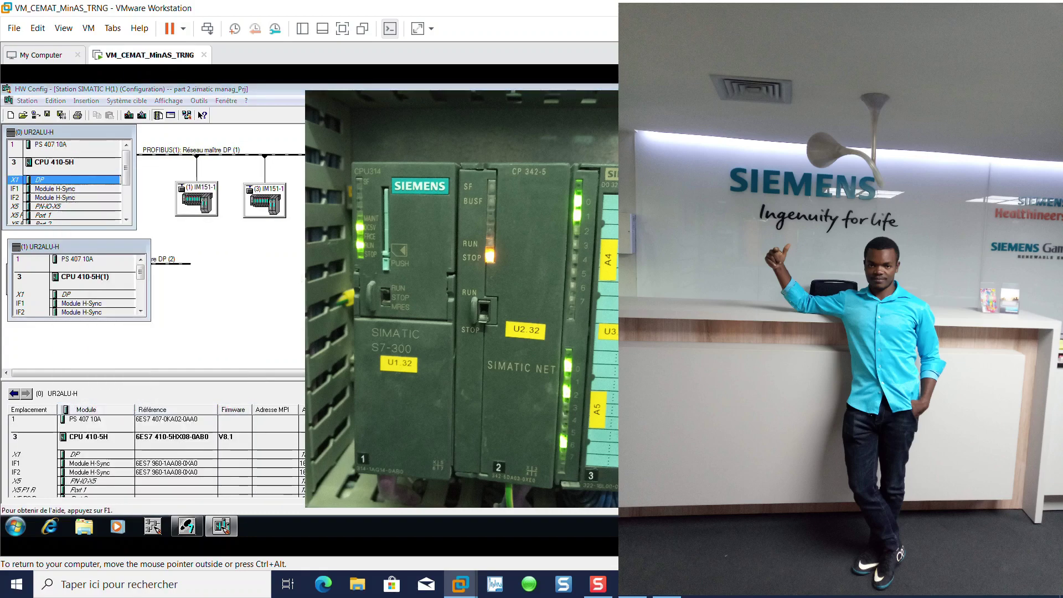
Check the object properties of the IM151-1 slave at address 3 and of rack 1's DP interface X1
right_click(259, 196)
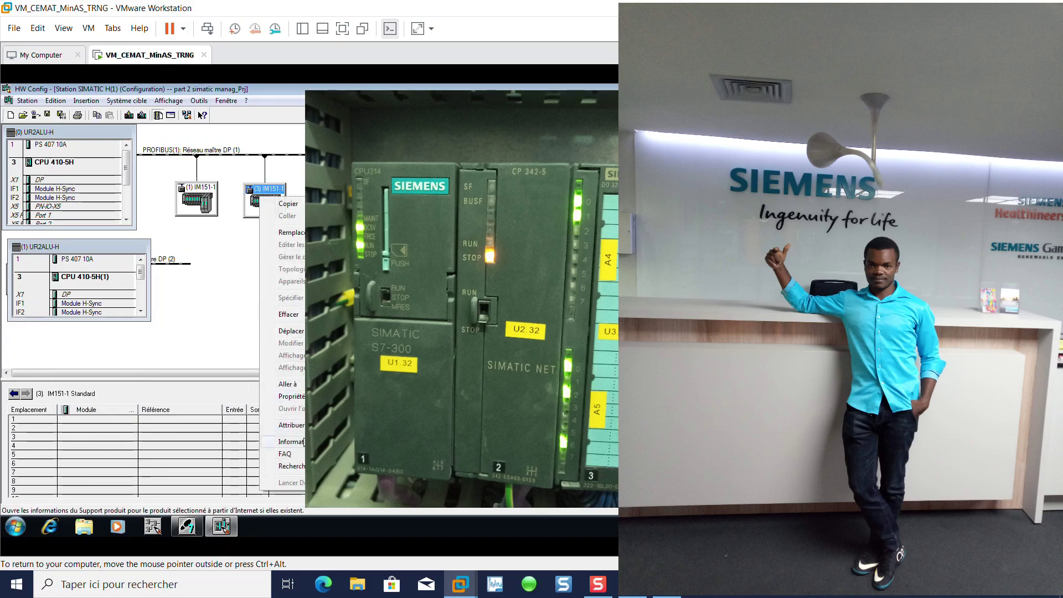
left_click(304, 396)
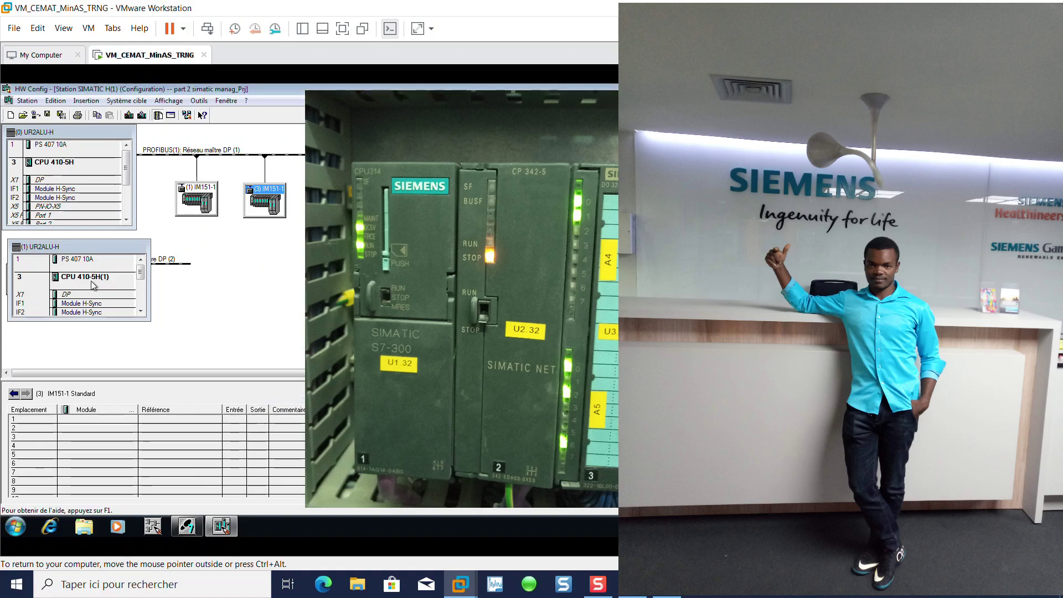
right_click(74, 296)
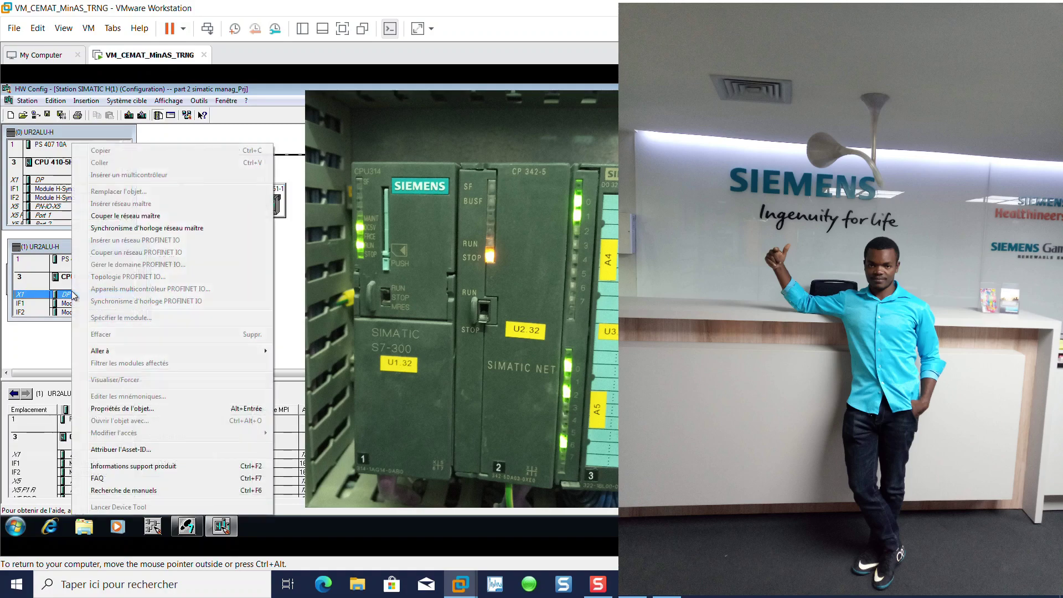
left_click(160, 413)
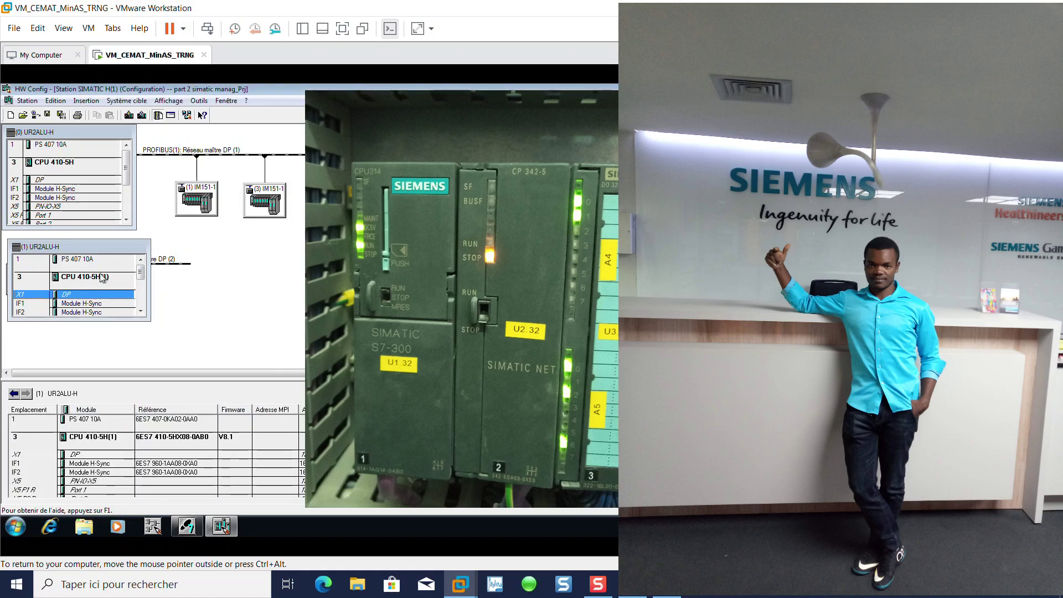
Open the object insertion for the PROFIBUS(2) DP master system
left_click(165, 264)
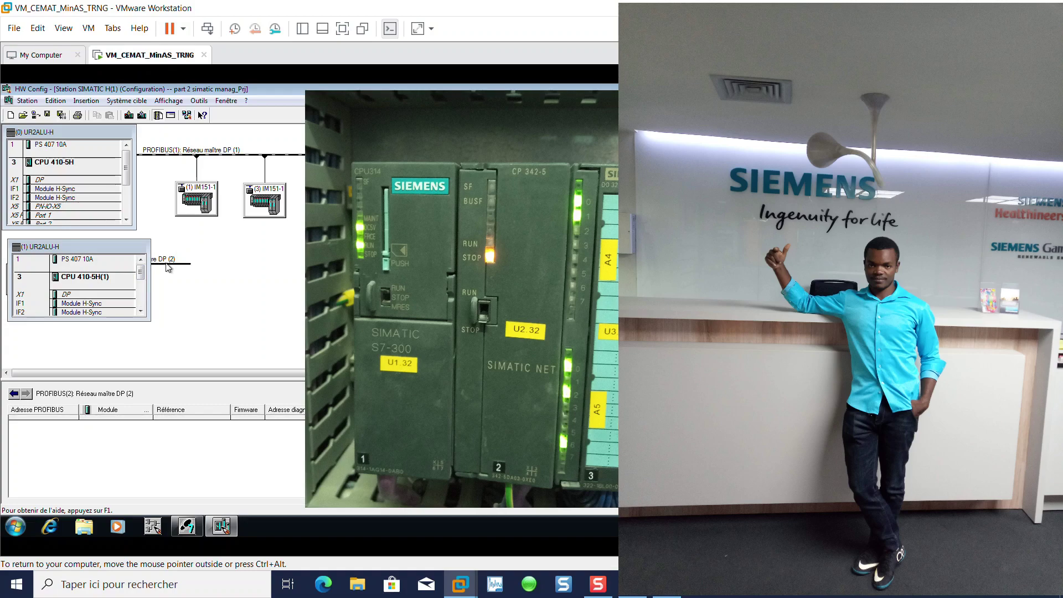
right_click(174, 264)
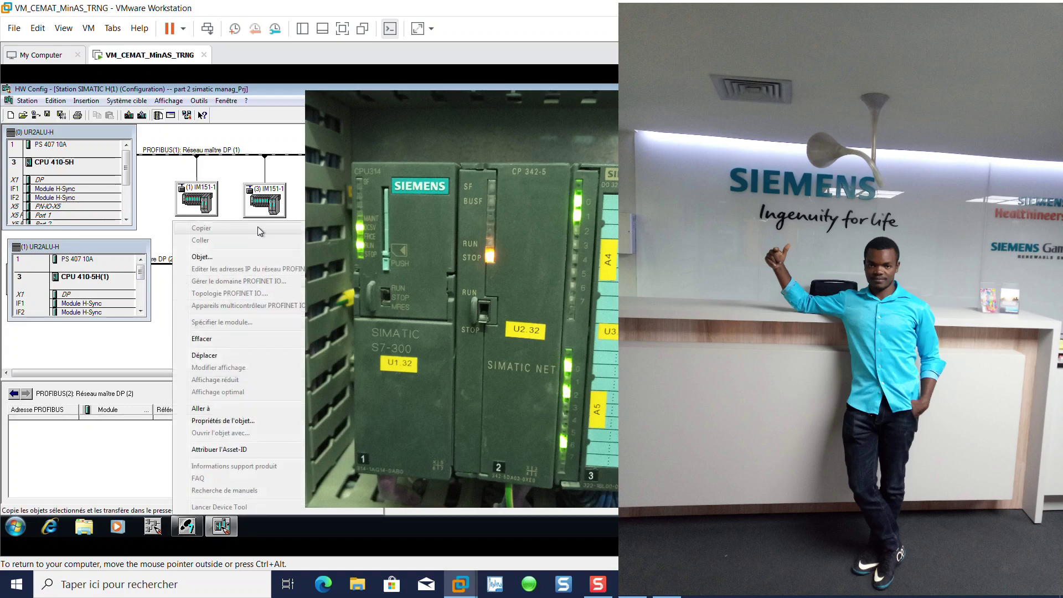
left_click(219, 256)
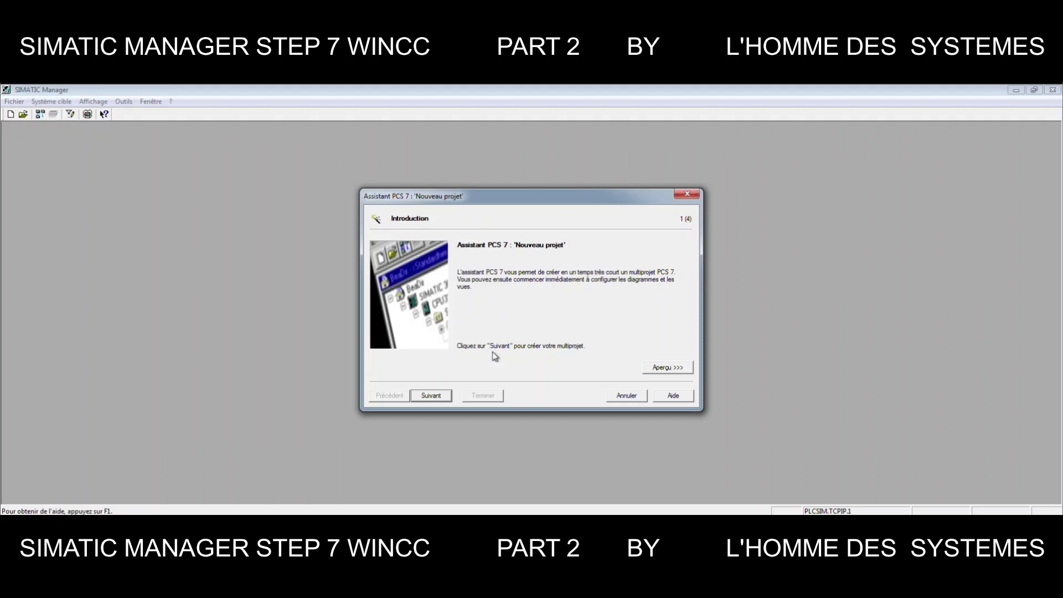
Continue past the new project wizard's introduction and choose AS410-2H as the CPU after reviewing the available models
left_click(430, 396)
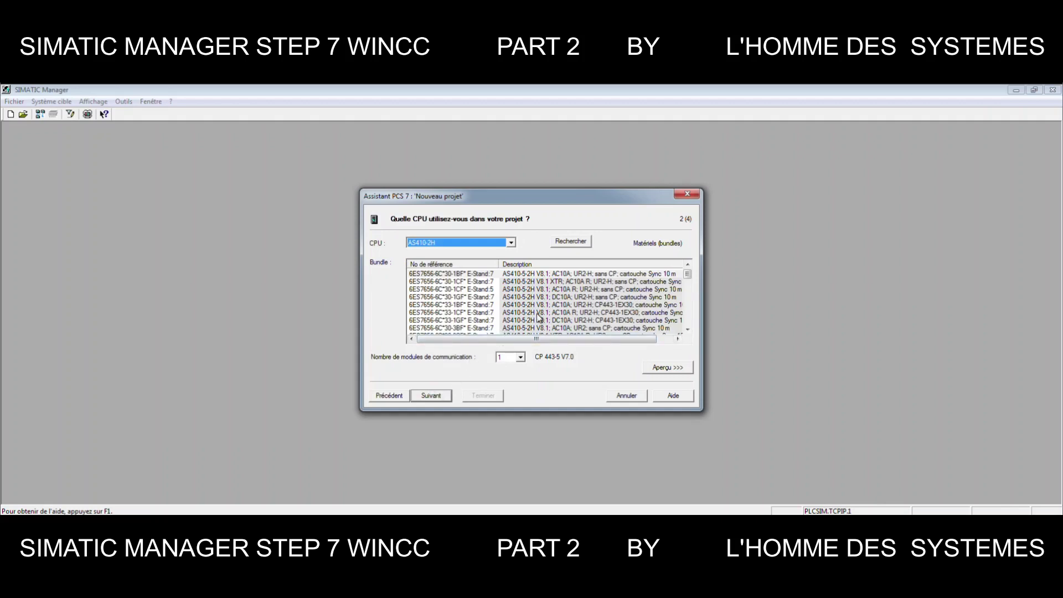
left_click(510, 244)
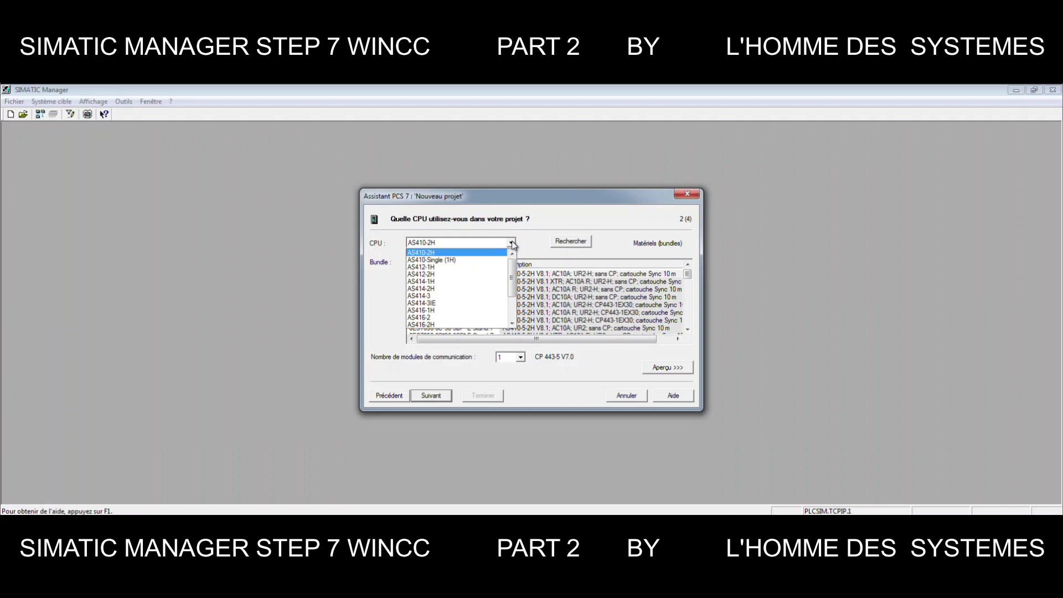
left_click(513, 324)
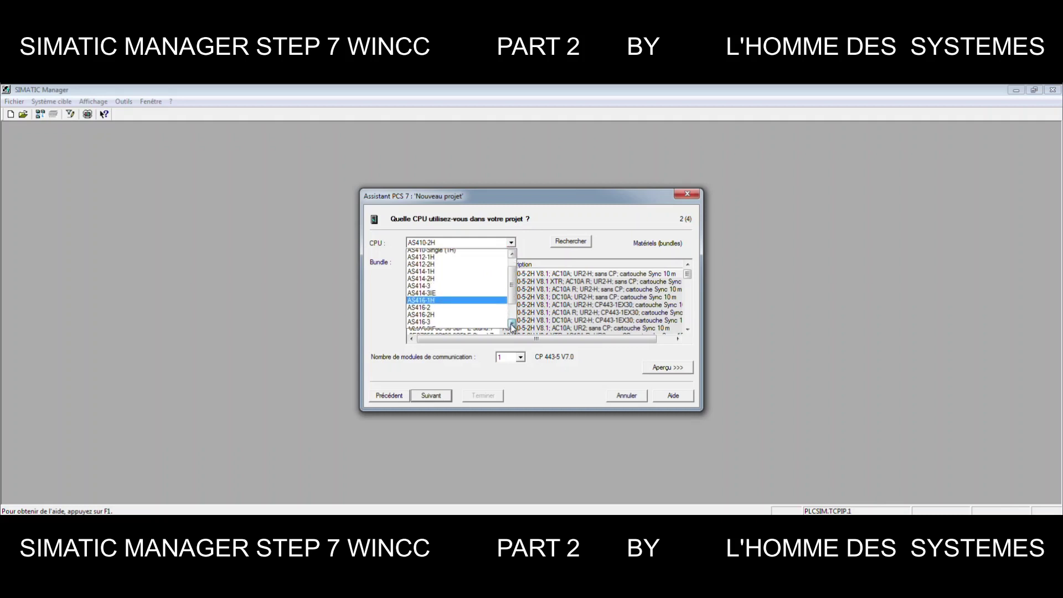
left_click(512, 324)
left_click(513, 324)
left_click(512, 324)
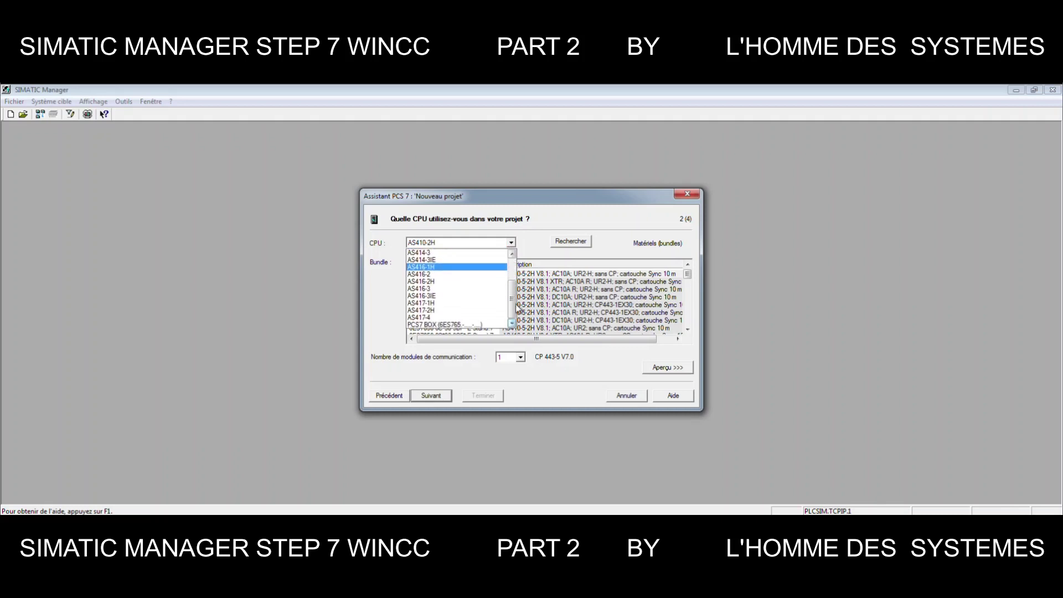
left_click(512, 269)
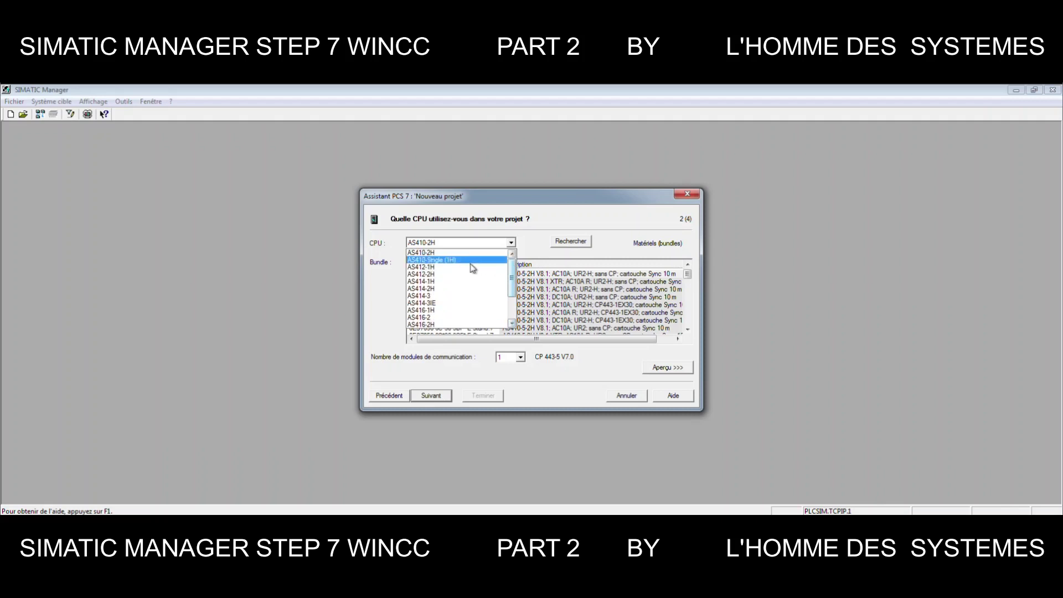
left_click(433, 255)
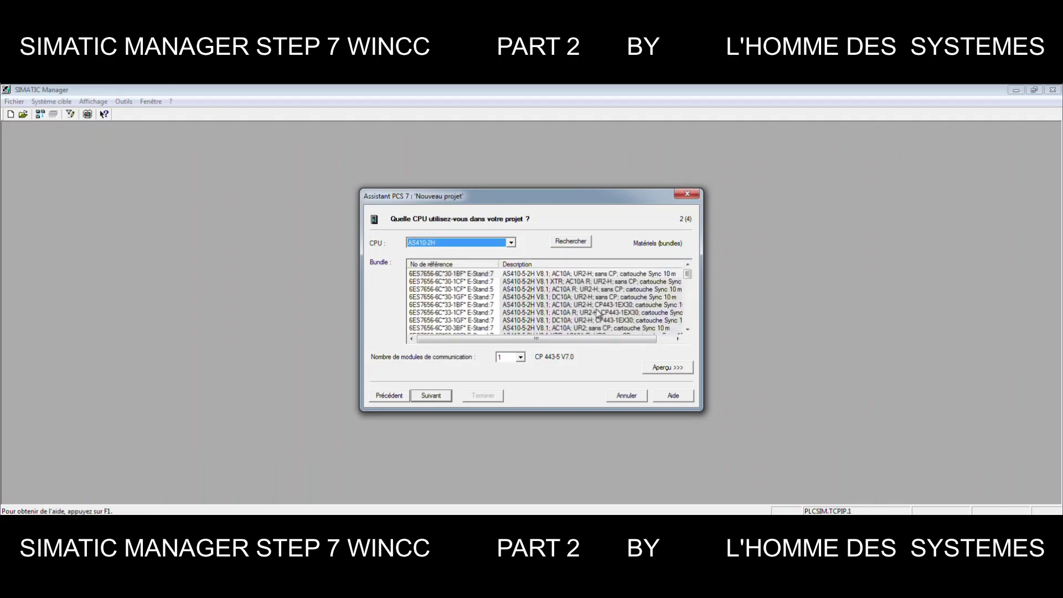
Examine the full list of AS410-2H hardware bundles, down to its end and back to its beginning
left_click(688, 330)
left_click(687, 329)
left_click(687, 329)
left_click(687, 330)
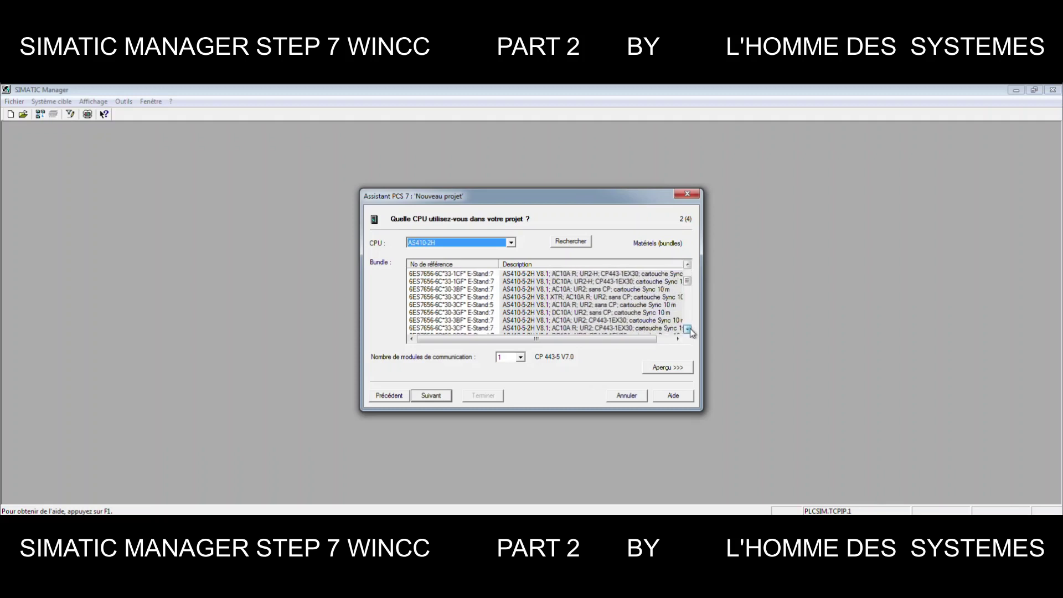
left_click(688, 329)
left_click(688, 329)
left_click(688, 329)
left_click(688, 329)
left_click(687, 329)
left_click(687, 329)
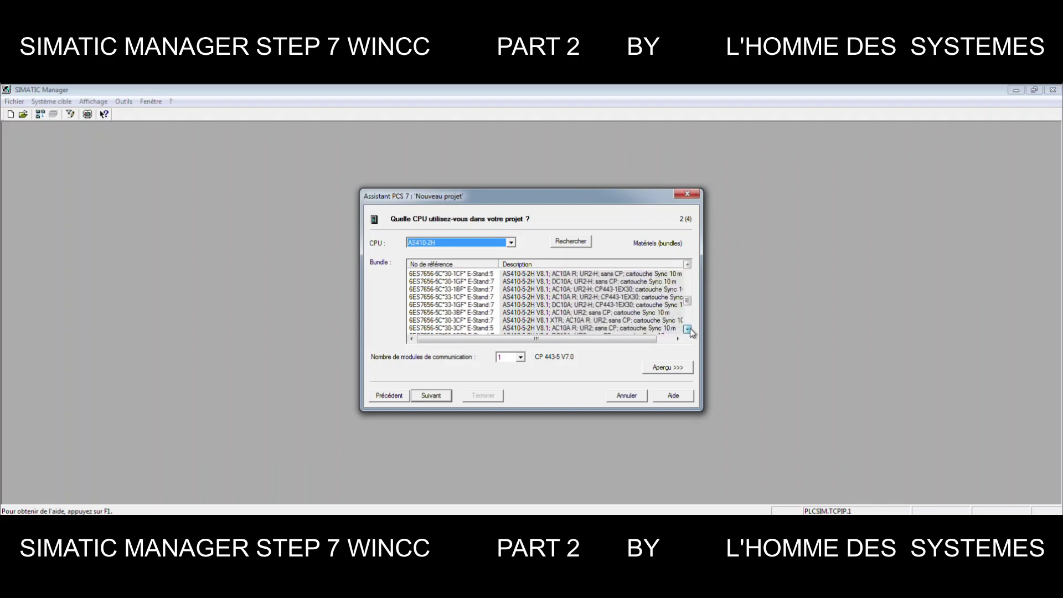
left_click(687, 329)
left_click(688, 330)
left_click(688, 329)
left_click(688, 330)
left_click(688, 330)
left_click(688, 329)
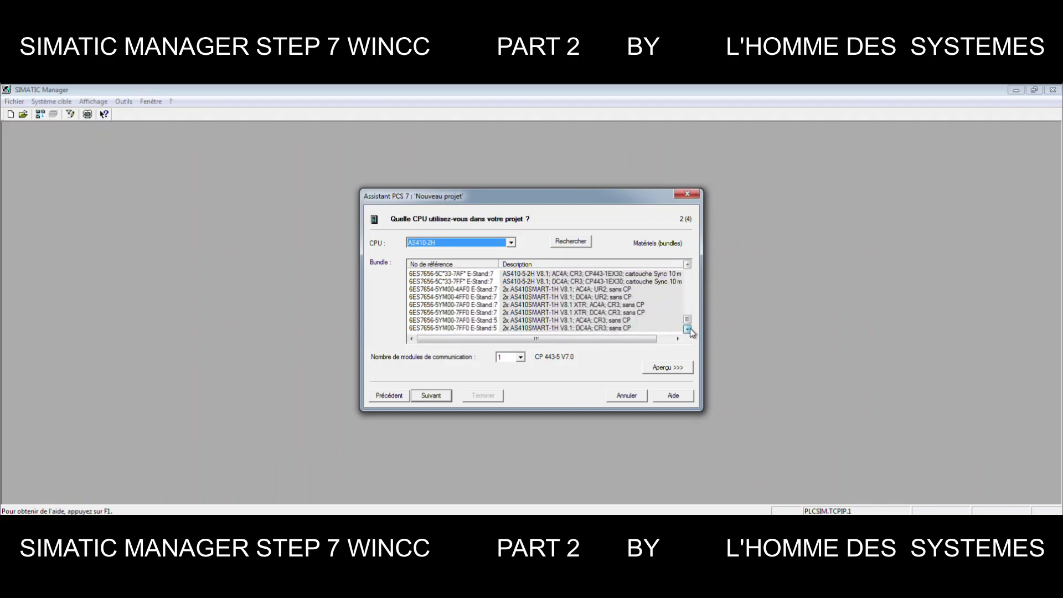
left_click(688, 265)
left_click(689, 266)
left_click(689, 267)
left_click(689, 266)
left_click(688, 266)
left_click(688, 267)
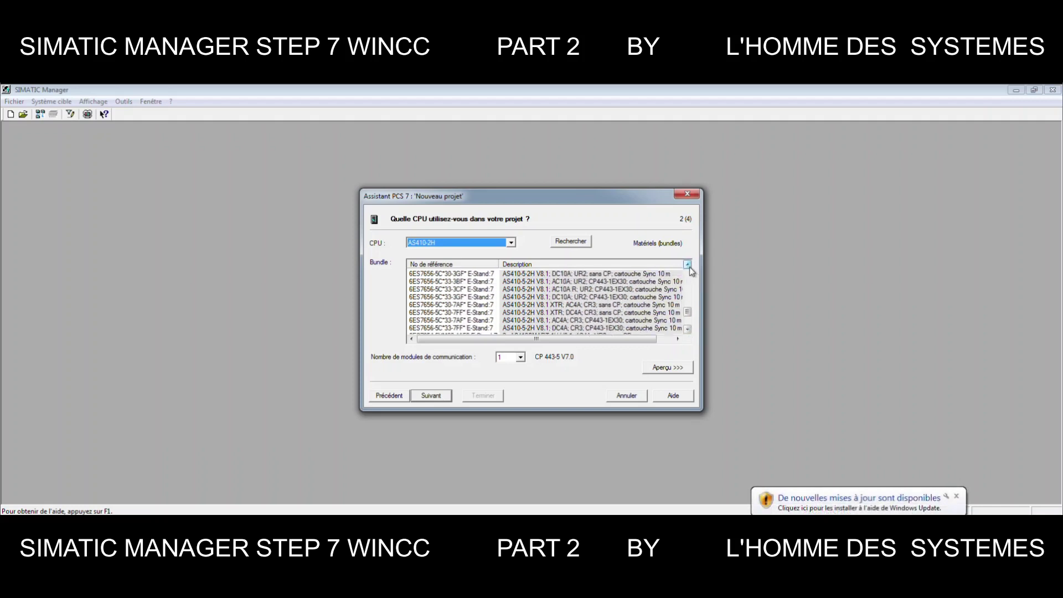
left_click(688, 265)
left_click(688, 266)
left_click(688, 265)
left_click(687, 265)
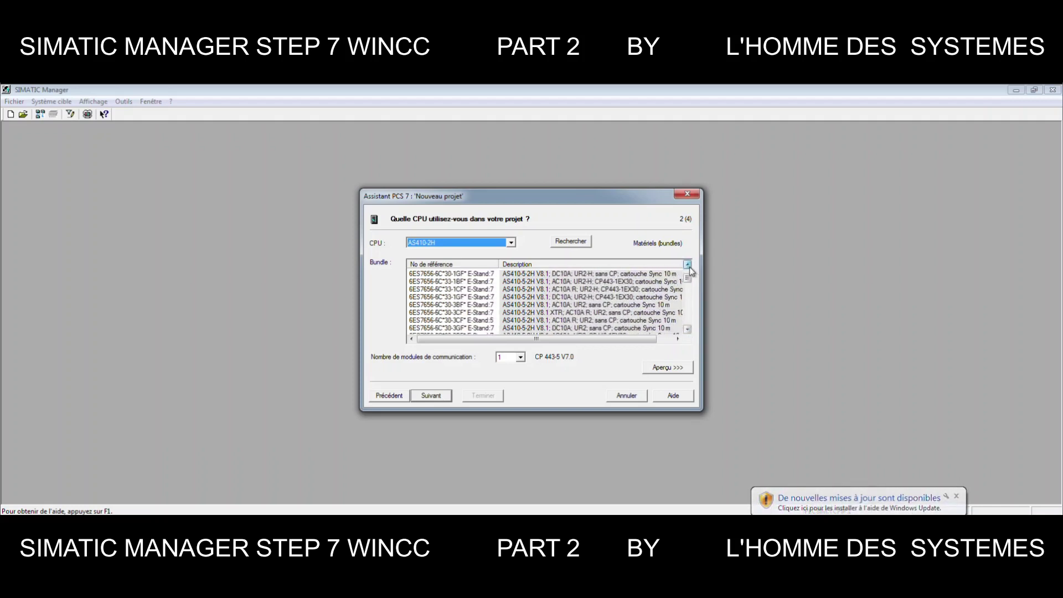
left_click(689, 266)
left_click(689, 266)
left_click(689, 267)
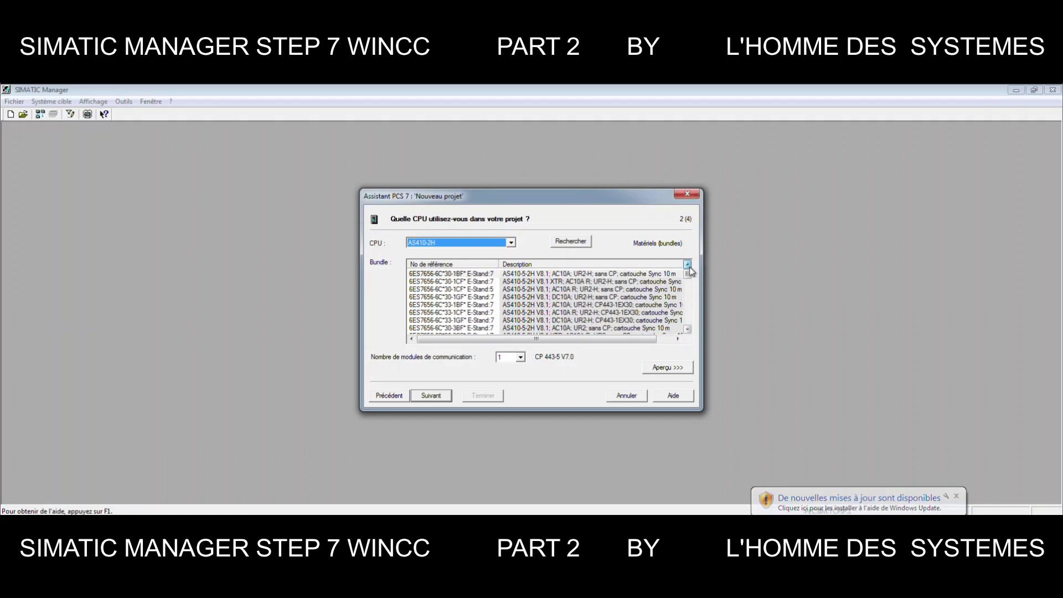
Select the bundle 6ES7656-6C*30-1BF* E-Stand:7 and continue to the project objects page
left_click(523, 277)
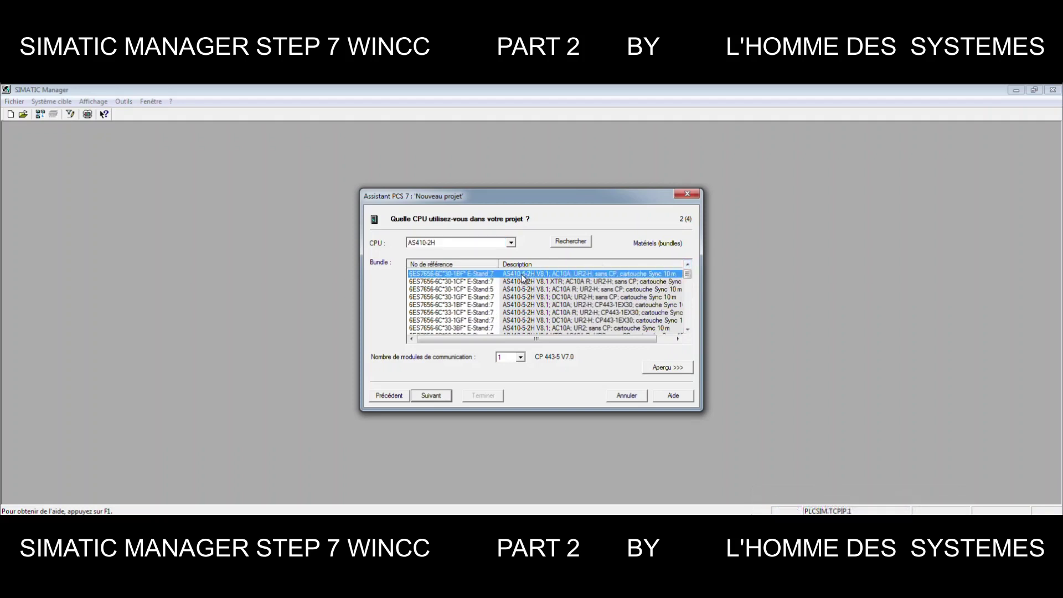
left_click(431, 396)
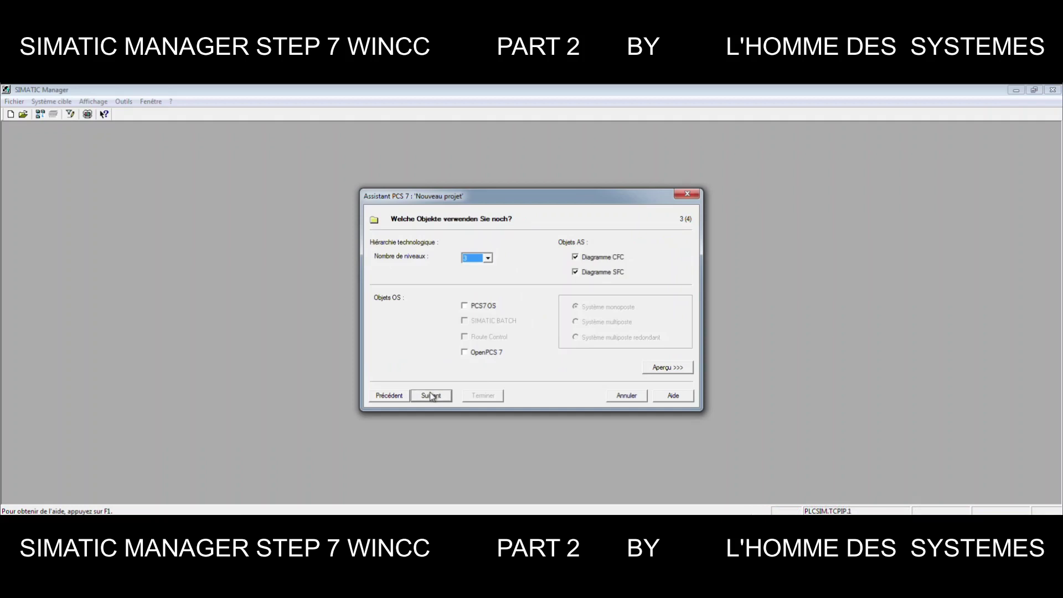
Return to the CPU page to review the choices for the number of communication modules, and go forward again
left_click(389, 395)
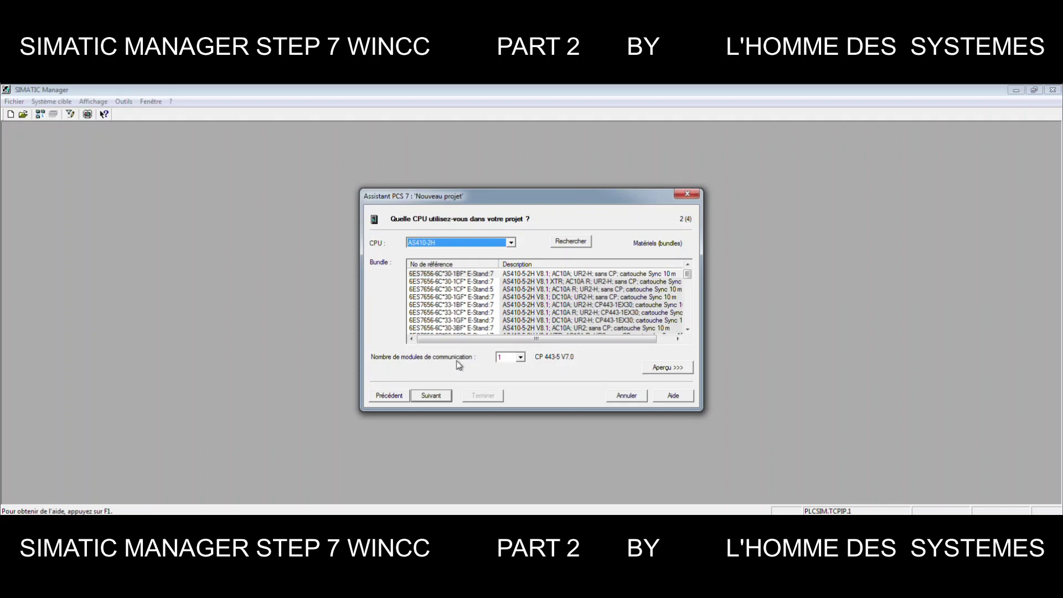
left_click(521, 357)
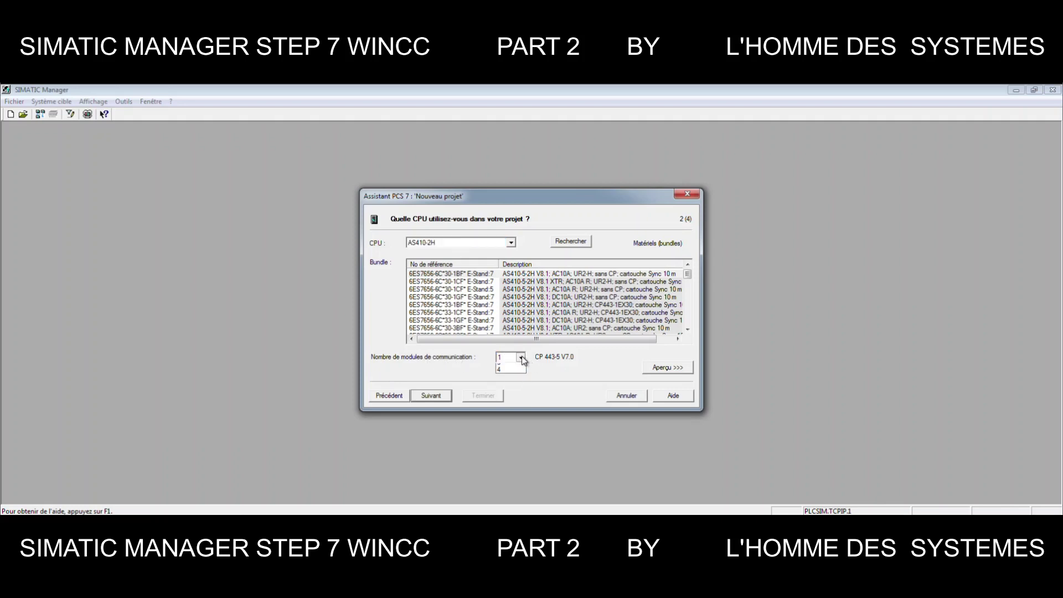
left_click(521, 358)
left_click(521, 358)
left_click(521, 358)
left_click(522, 358)
left_click(432, 394)
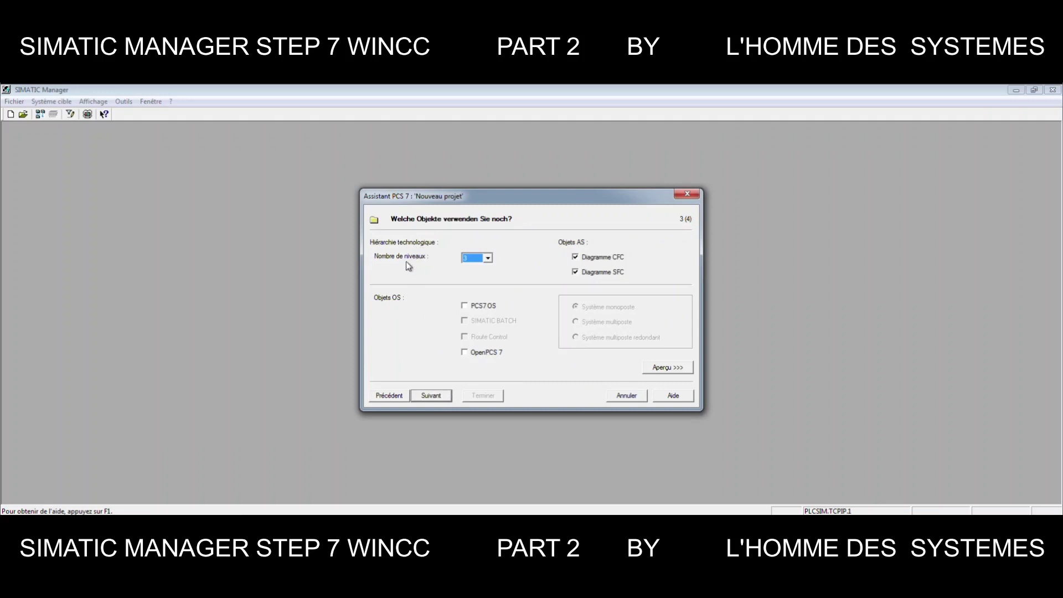
Set the number of technological hierarchy levels to 5
left_click(487, 258)
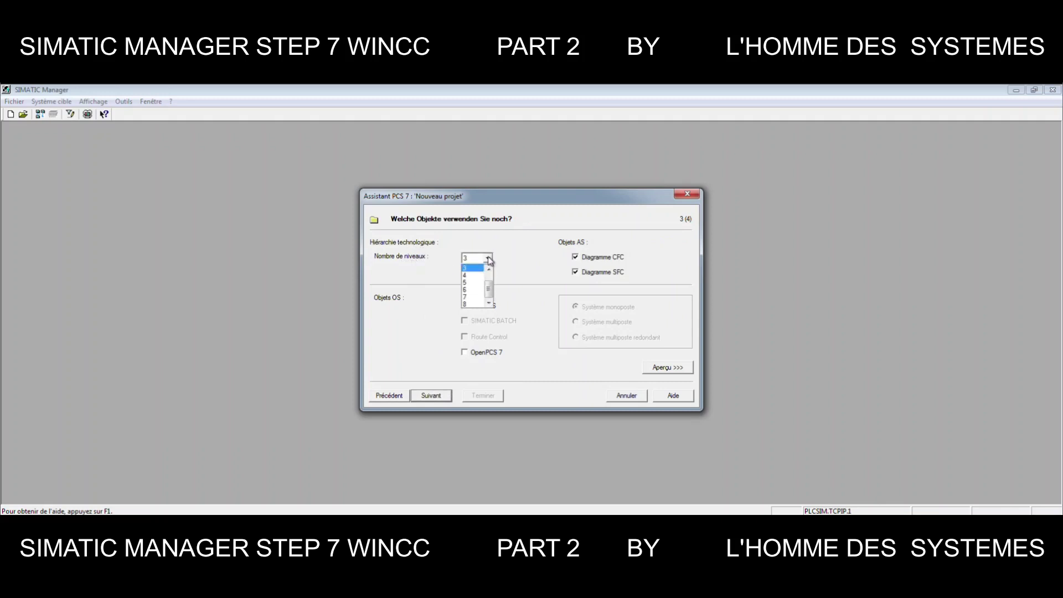
left_click(488, 259)
left_click(488, 258)
left_click(471, 282)
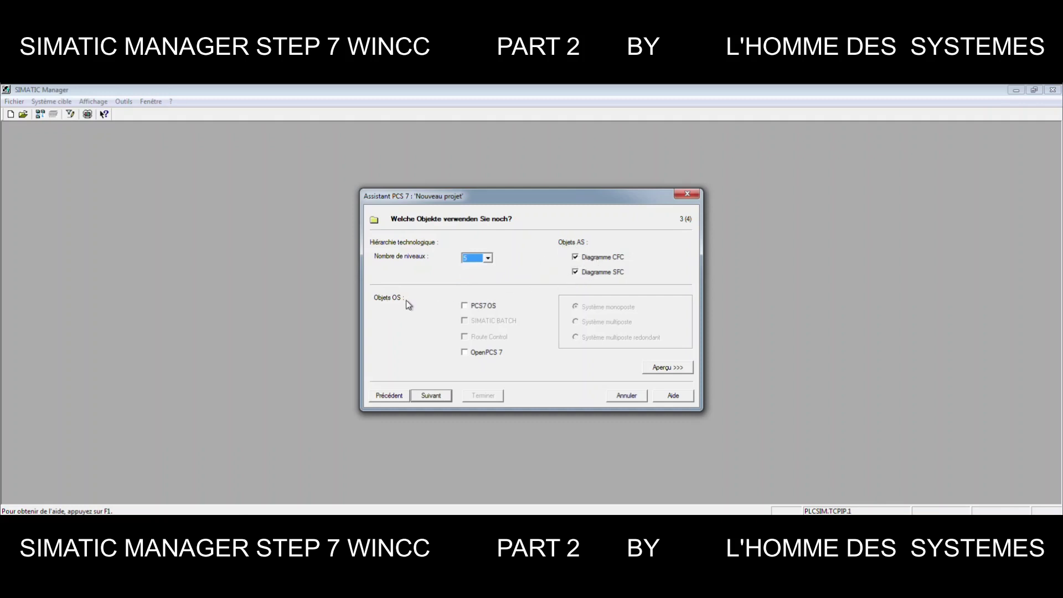
Include a PCS7 OS as "Système multiposte" in the project and continue to the storage page
left_click(467, 309)
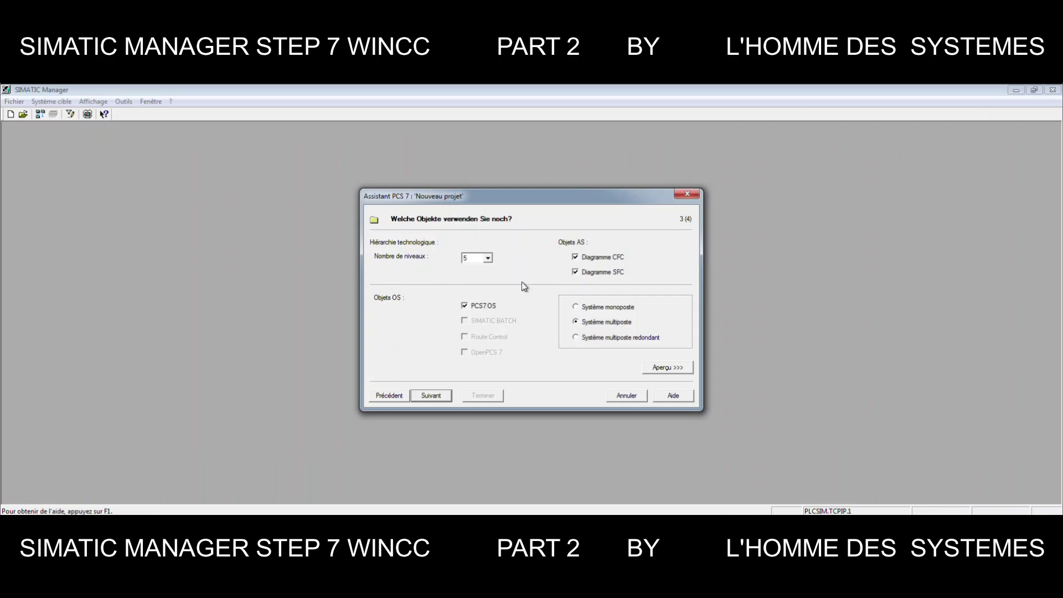
left_click(431, 396)
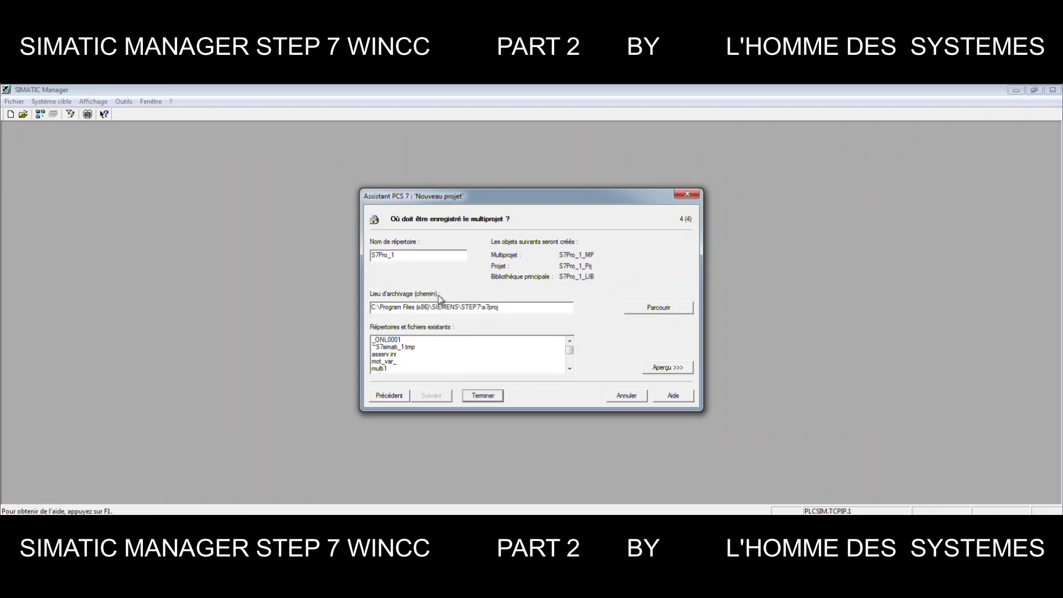
Set the multiproject's storage location to the Bureau (desktop) folder and look through the files already there
left_click(634, 310)
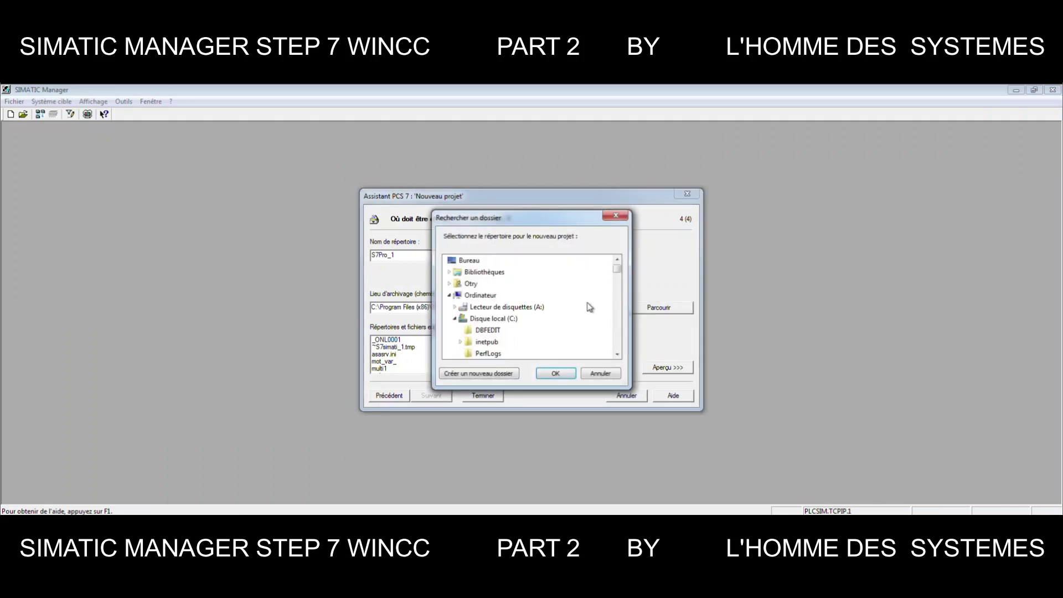
left_click(617, 354)
left_click(617, 354)
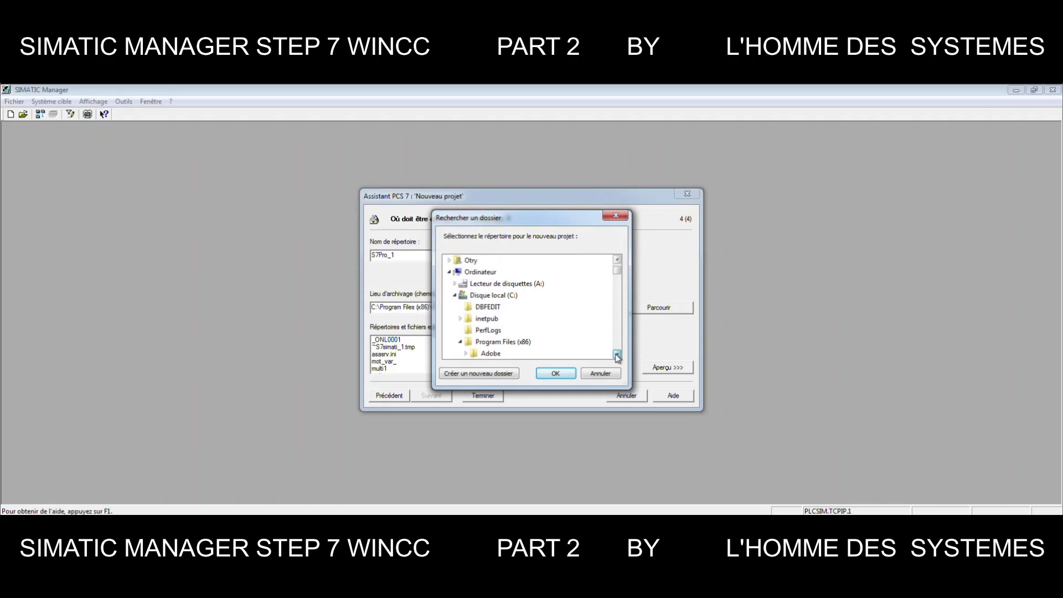
left_click(618, 260)
left_click(617, 260)
left_click(471, 261)
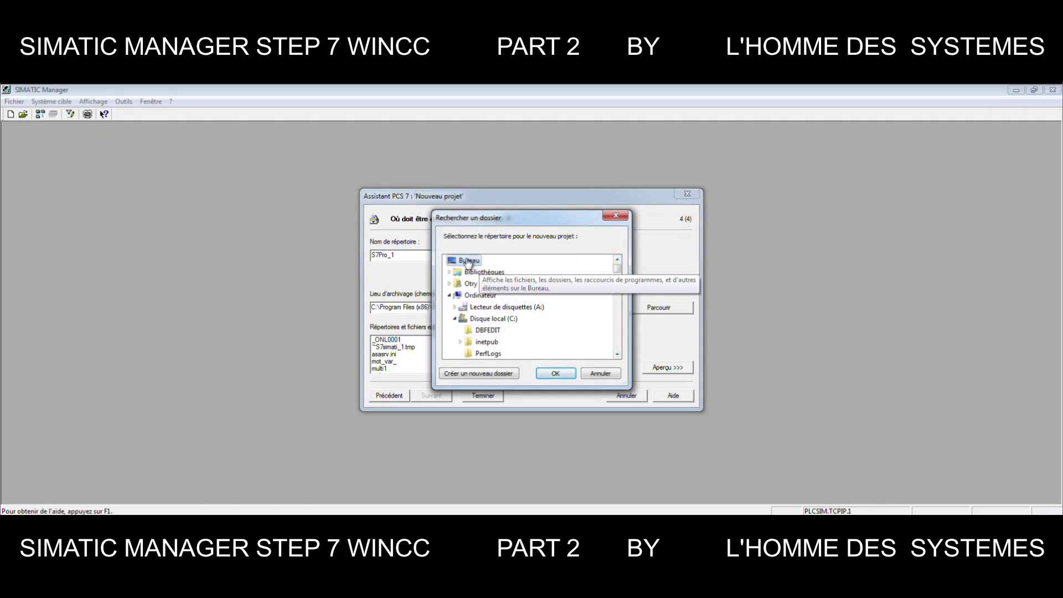
left_click(546, 372)
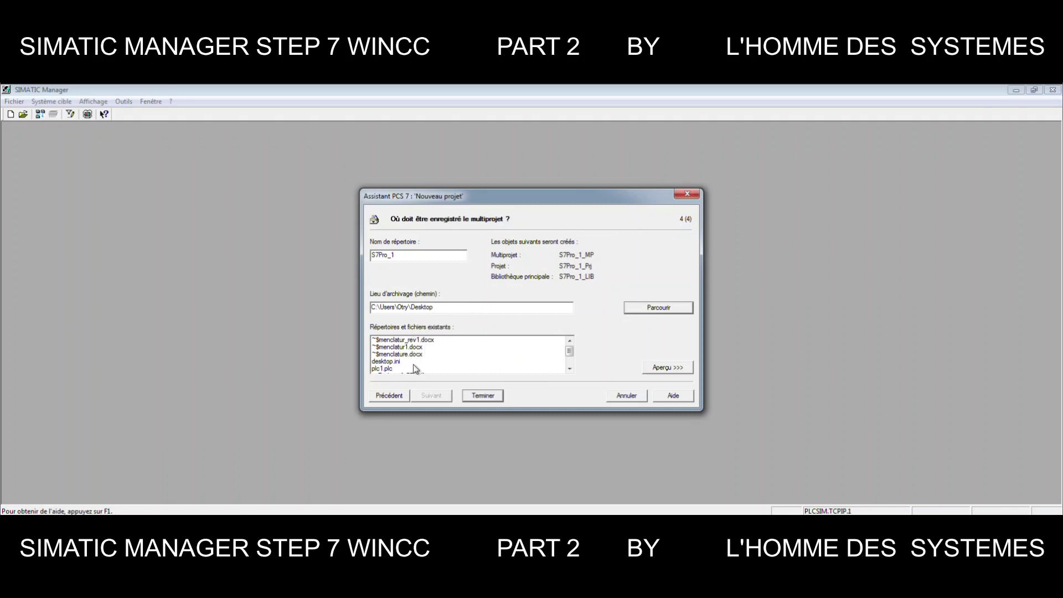
left_click(569, 368)
left_click(569, 368)
left_click(570, 369)
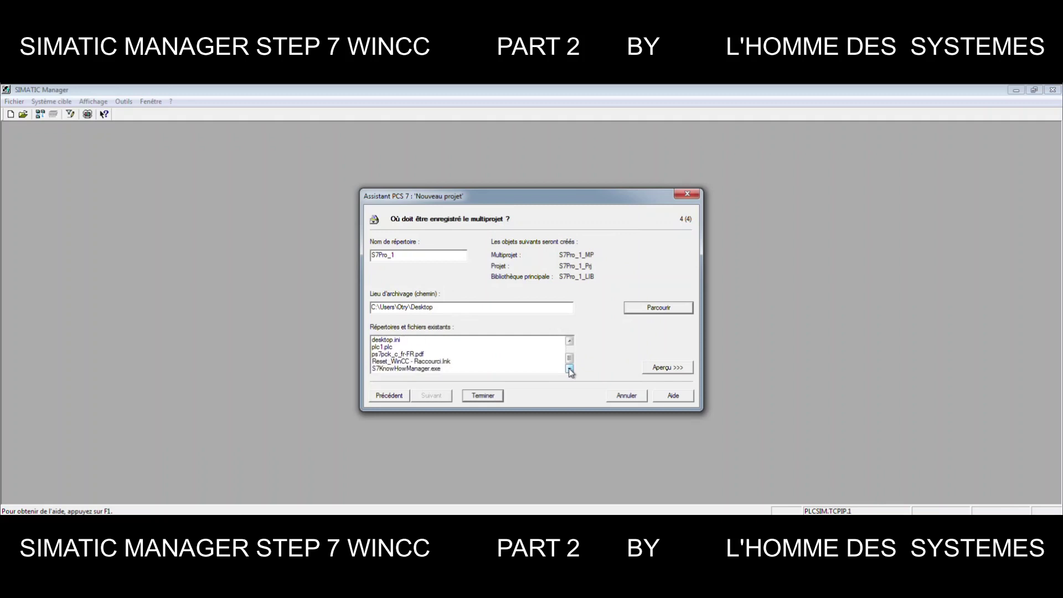
Name the project directory "part 2 simatic manag" and finish the wizard to create the multiproject
left_click(414, 256)
key("BackSpace")
key("BackSpace")
key("BackSpace")
key("BackSpace")
key("BackSpace")
key("BackSpace")
key("BackSpace")
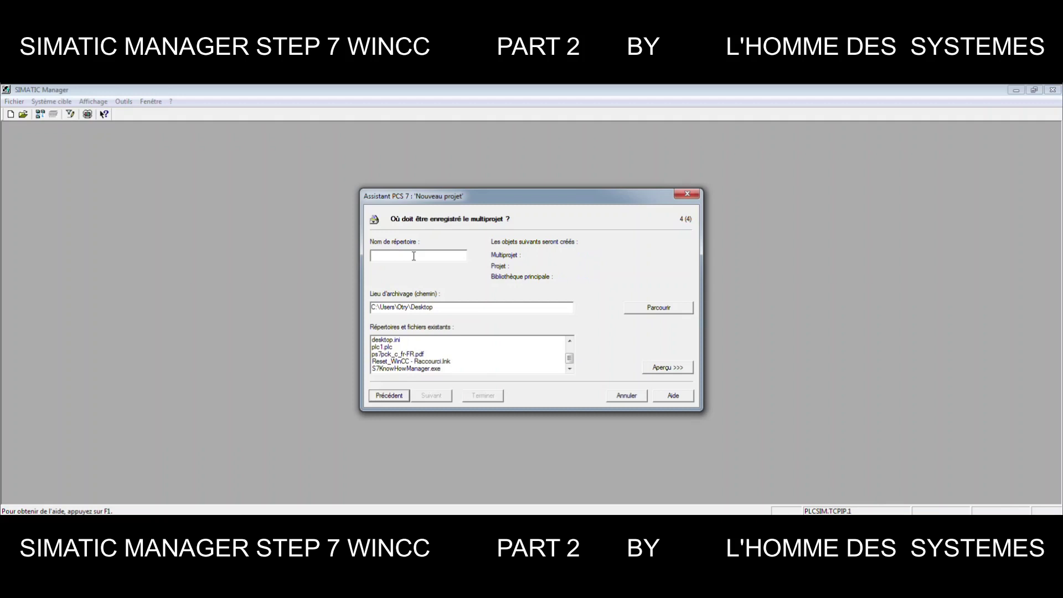
type("part 2")
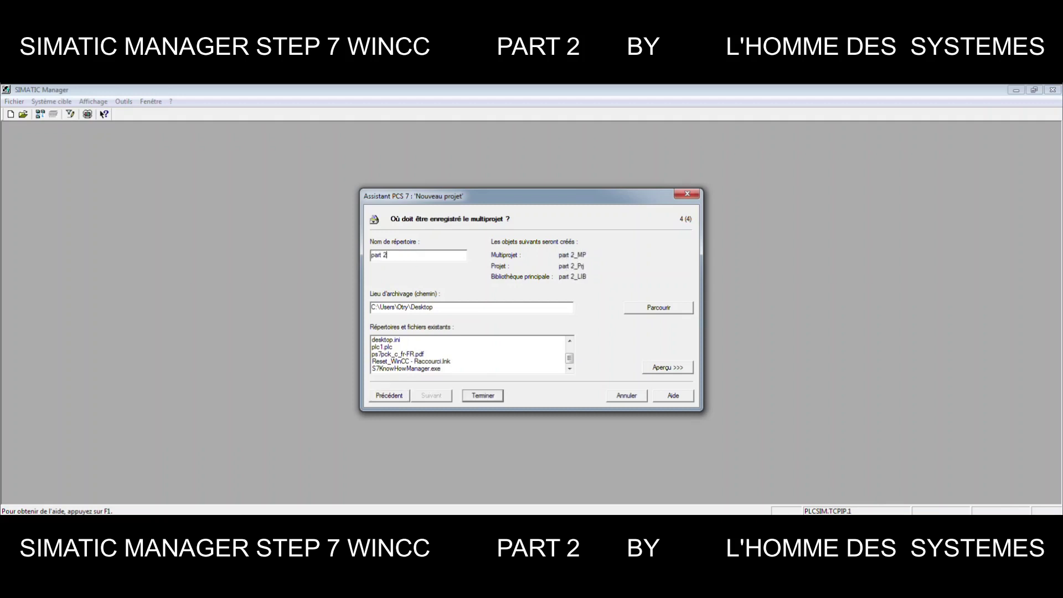
type(" simatic manag")
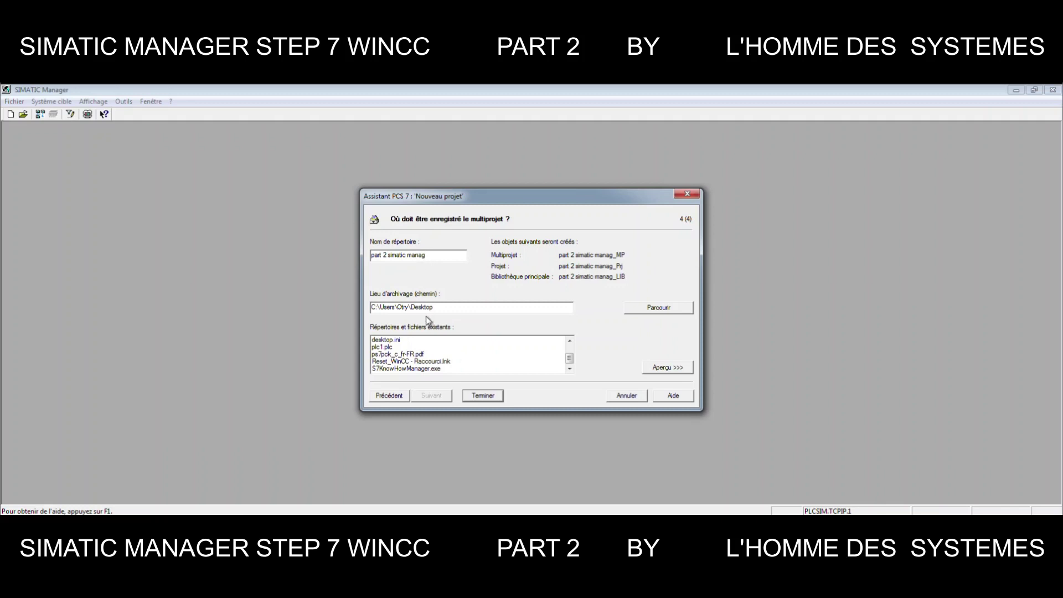
left_click(471, 398)
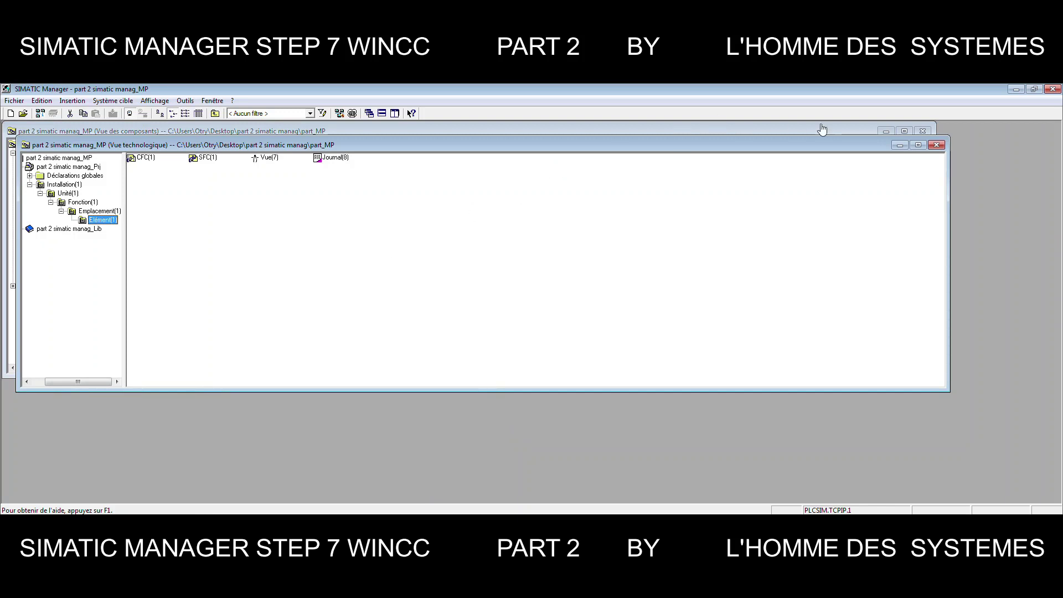
Maximize the technological view and examine the project's Déclarations globales, including the Operating State enumeration
left_click(919, 147)
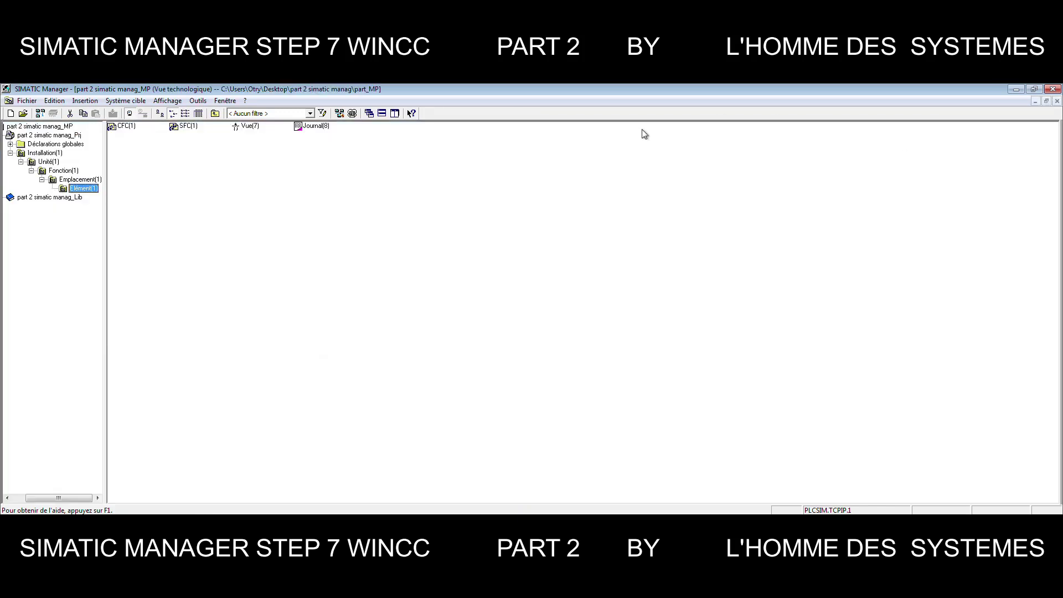
left_click(37, 136)
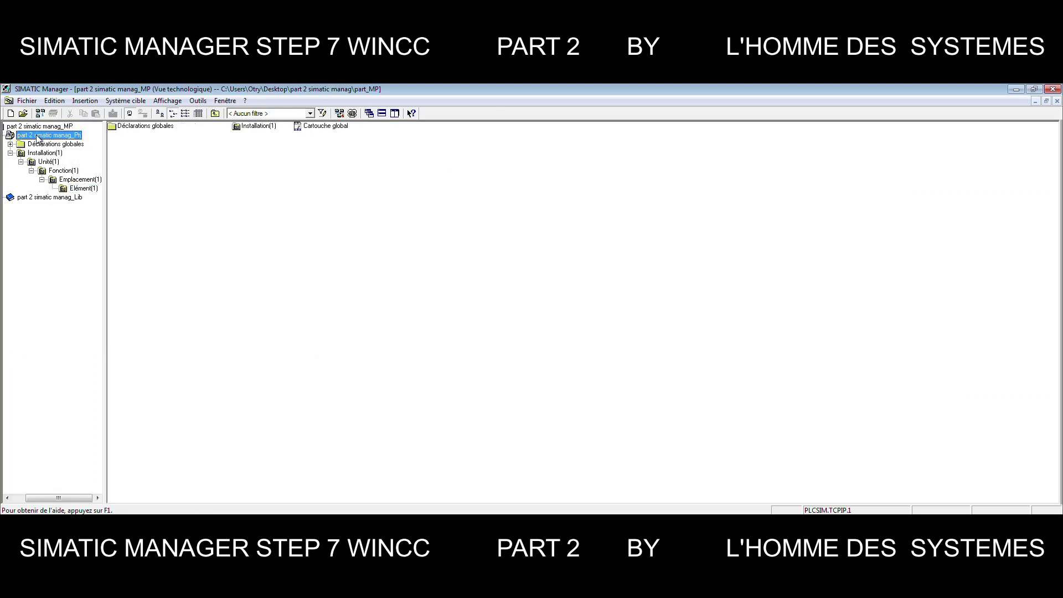
left_click(10, 144)
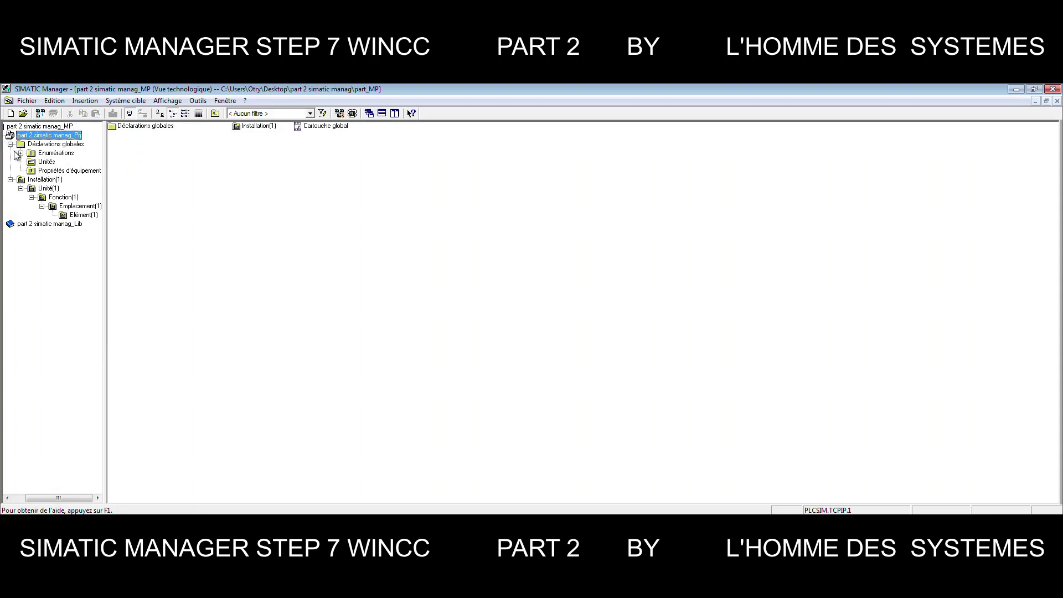
left_click(20, 153)
left_click(61, 164)
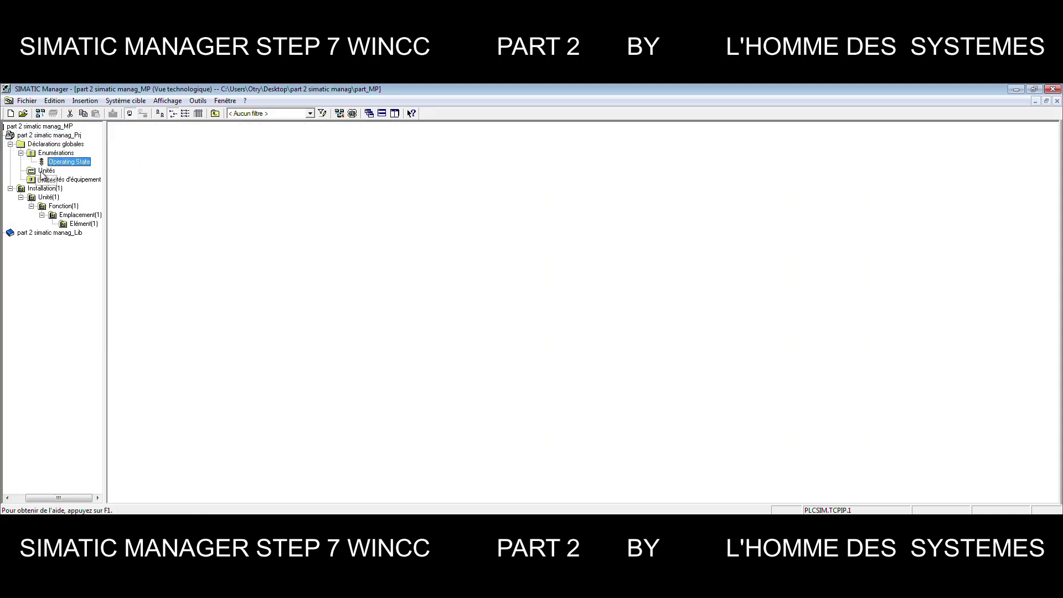
left_click(47, 136)
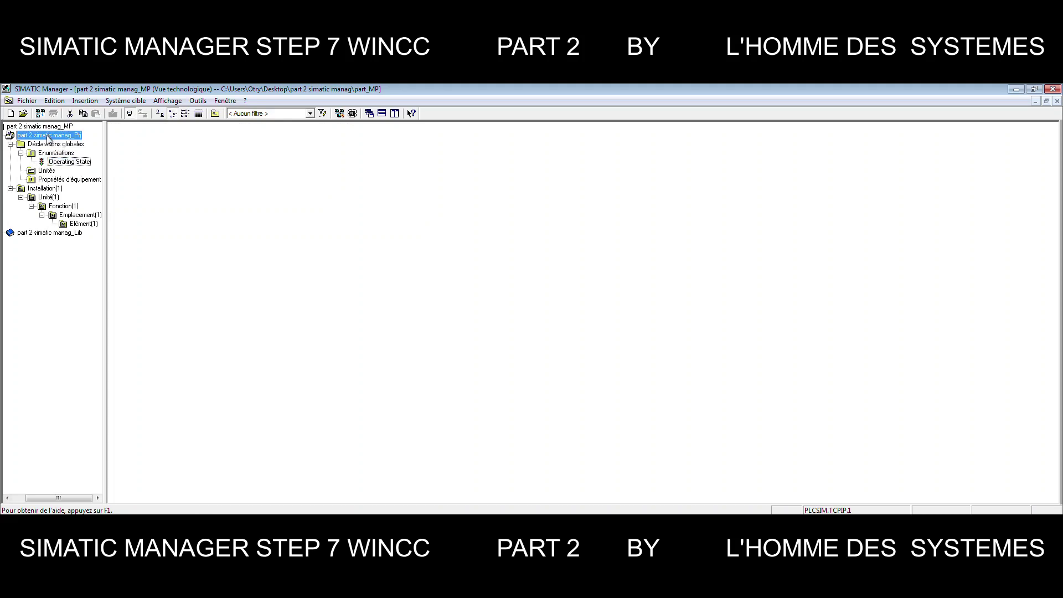
left_click(47, 144)
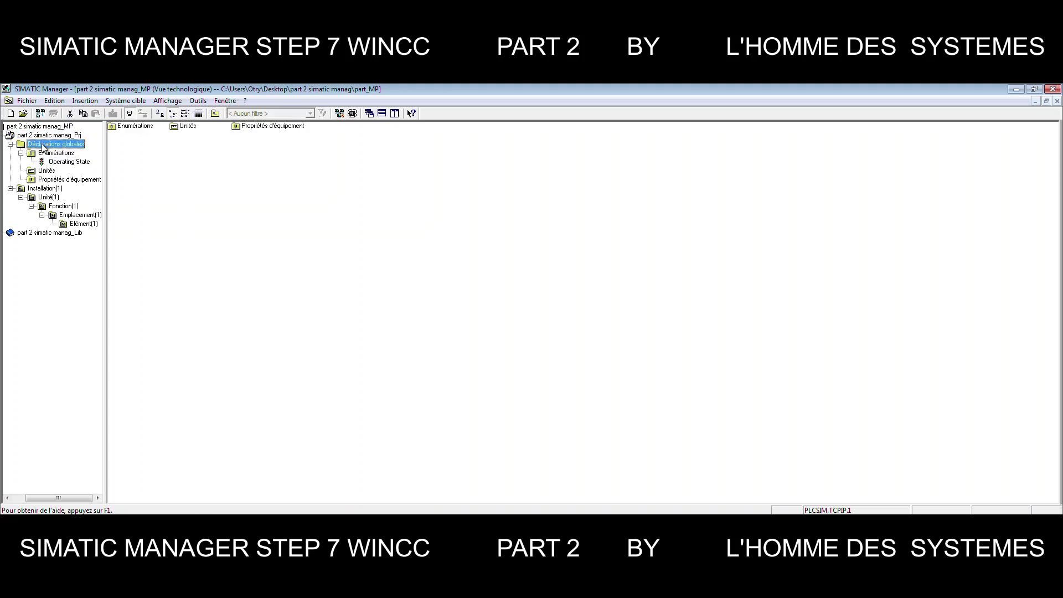
left_click(54, 137)
Examine the tree from the multiproject root through the project and its enumerations to Unités and Propriétés d'équipement
left_click(46, 127)
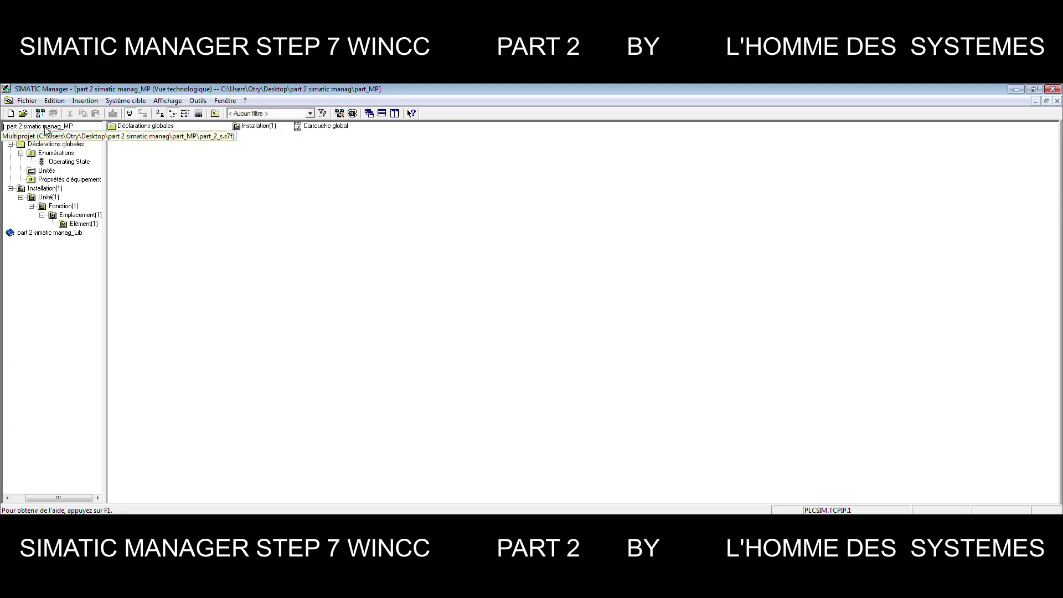
left_click(48, 136)
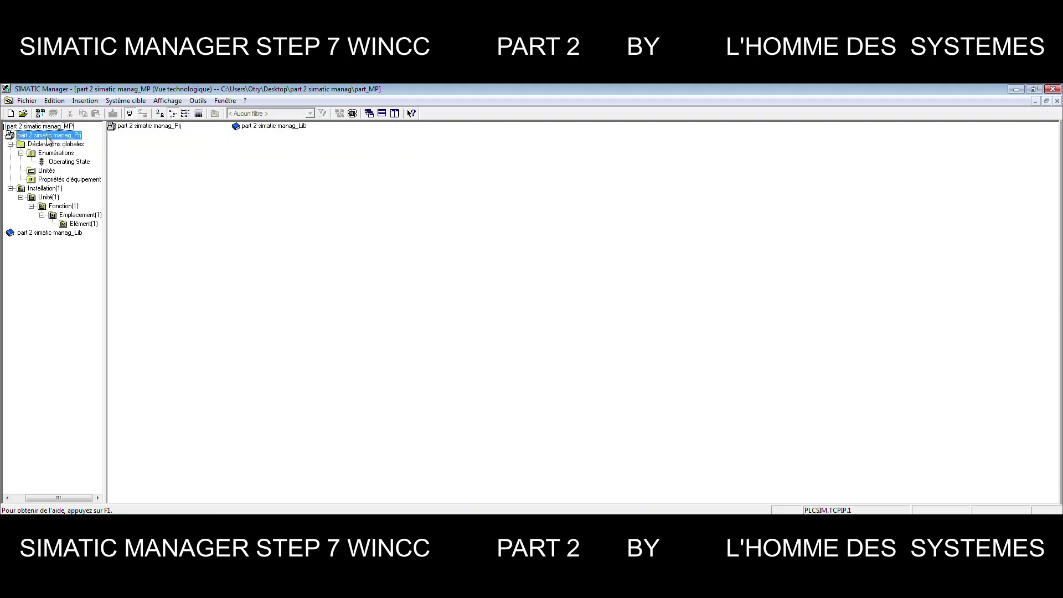
left_click(50, 145)
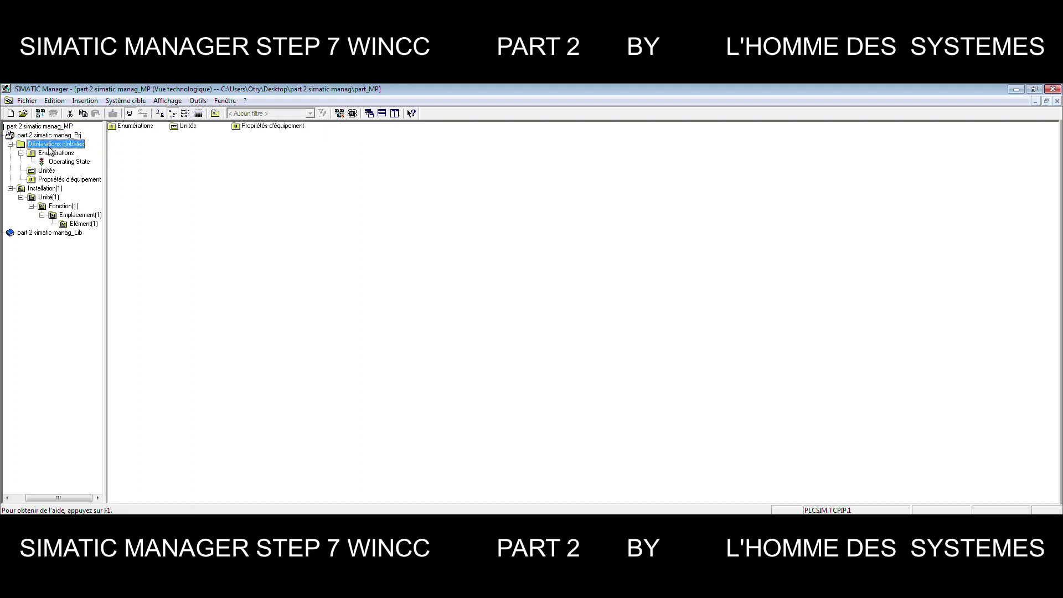
left_click(51, 155)
left_click(55, 162)
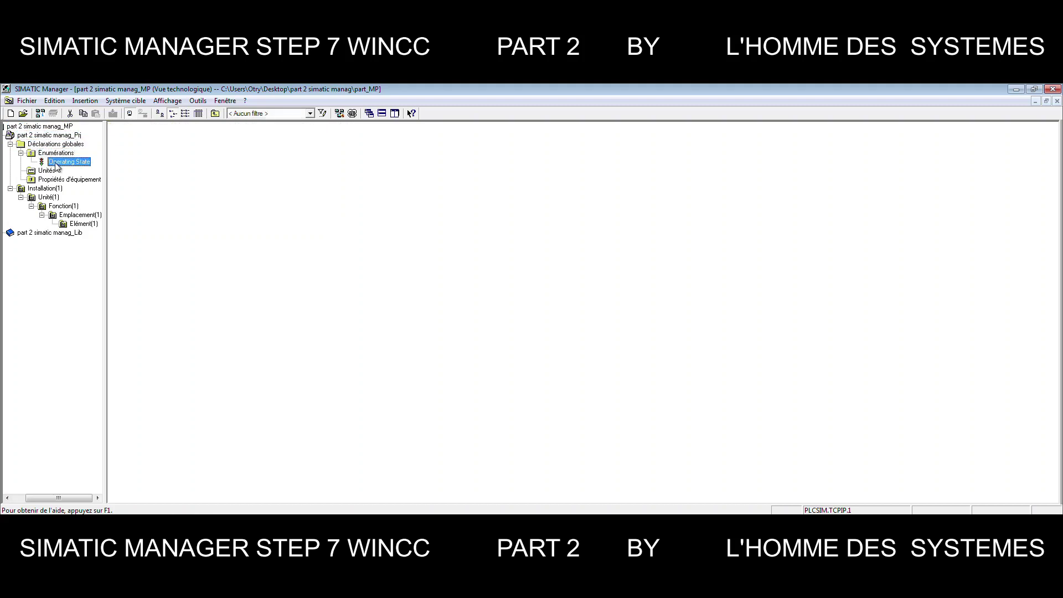
left_click(48, 171)
left_click(49, 180)
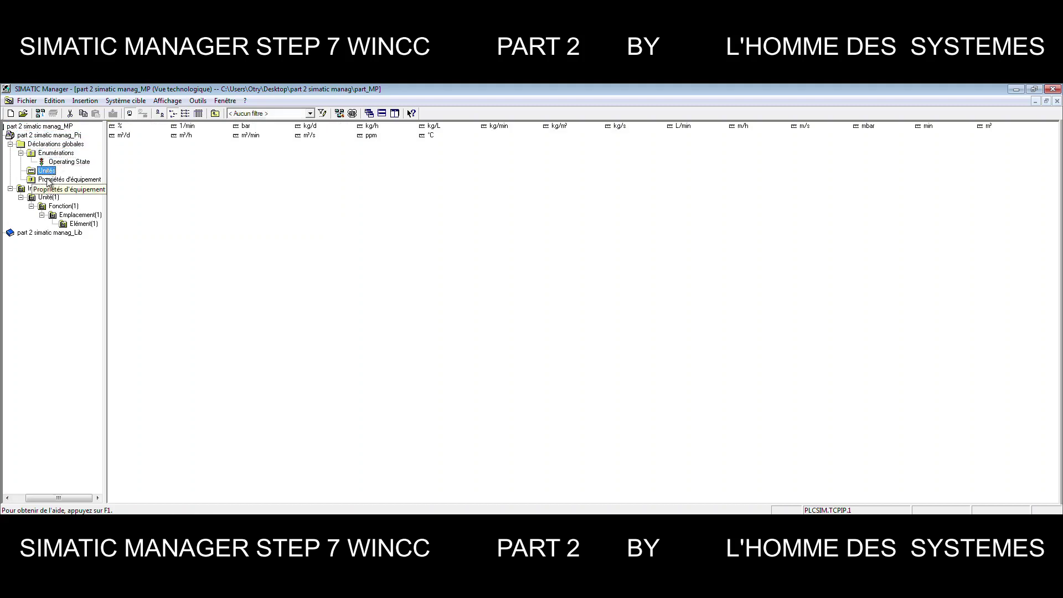
Examine the contents of each hierarchy folder from Installation(1) to Elément(1) and of the main library
left_click(43, 188)
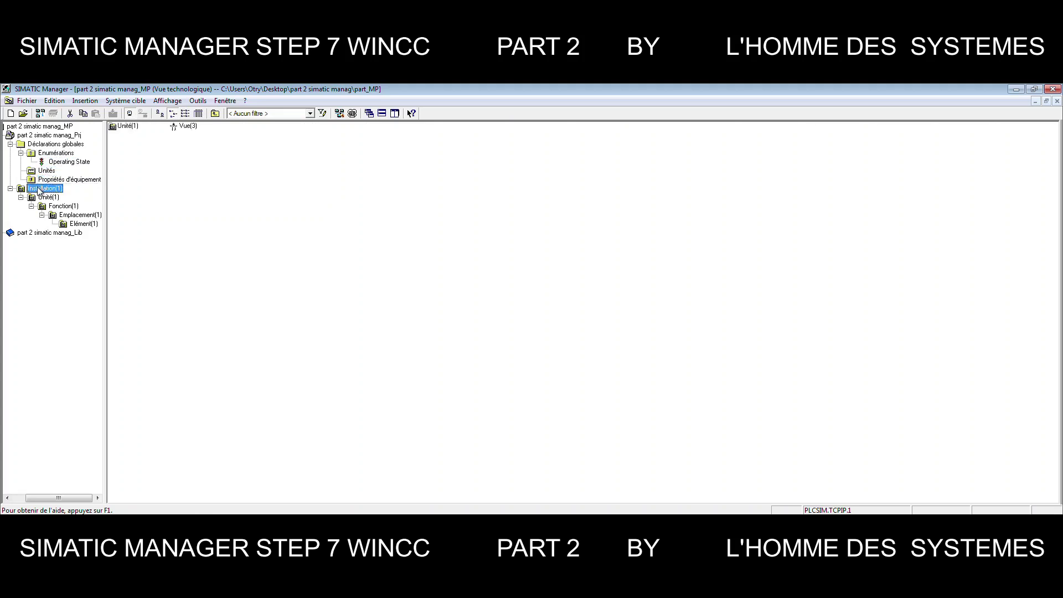
left_click(40, 197)
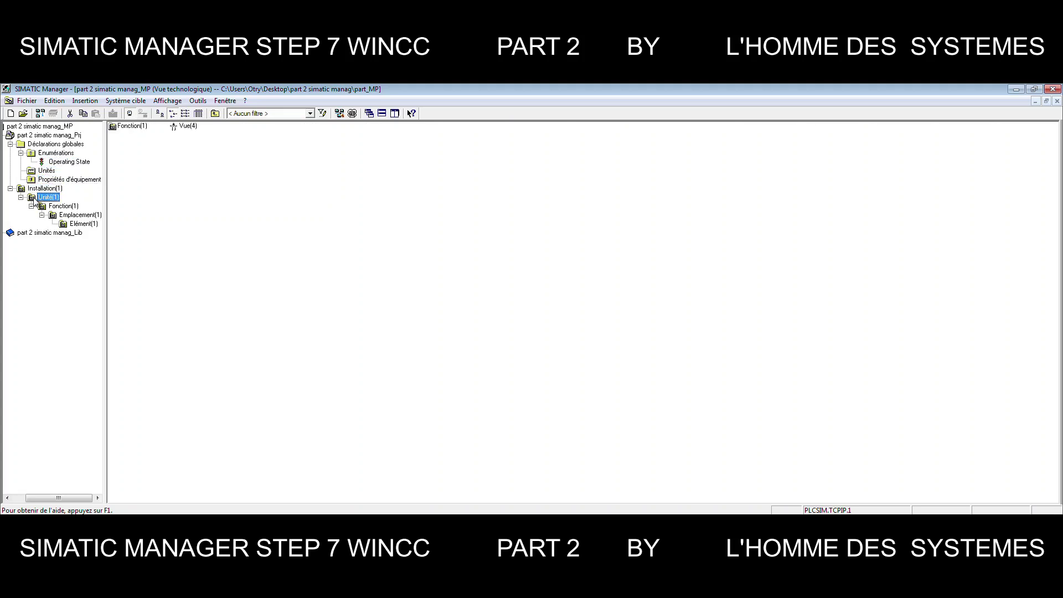
left_click(56, 206)
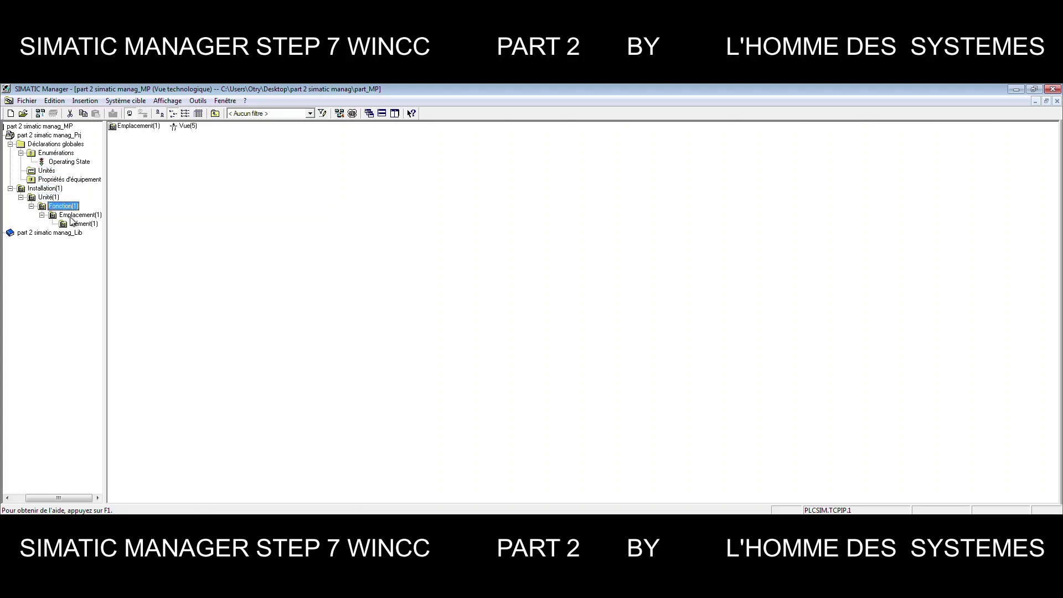
left_click(71, 218)
left_click(74, 224)
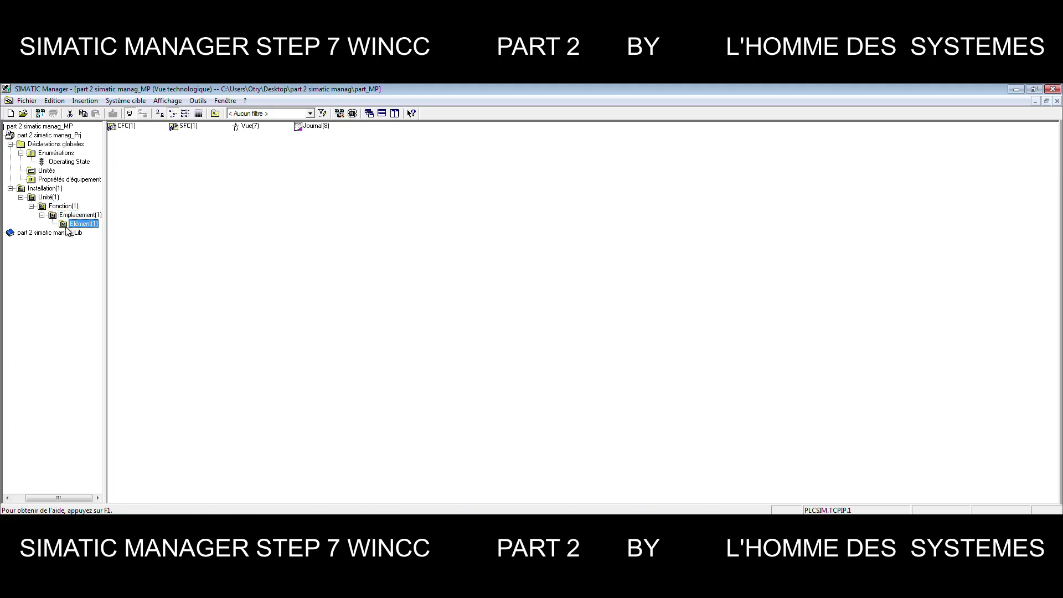
left_click(51, 233)
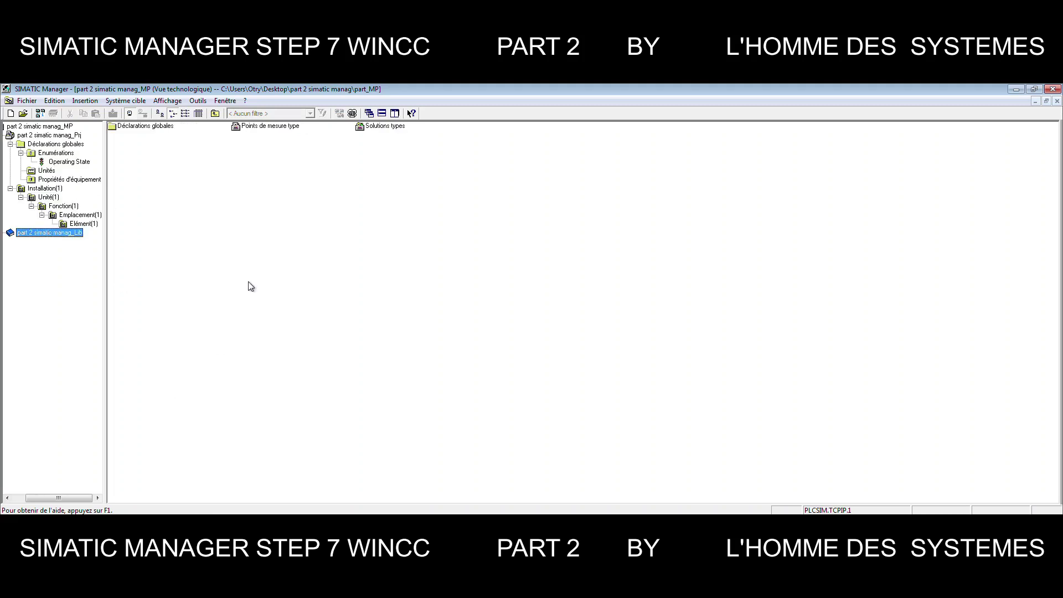
View the project's Déclarations globales and Propriétés d'équipement contents, and collapse the Enumérations folder
left_click(32, 136)
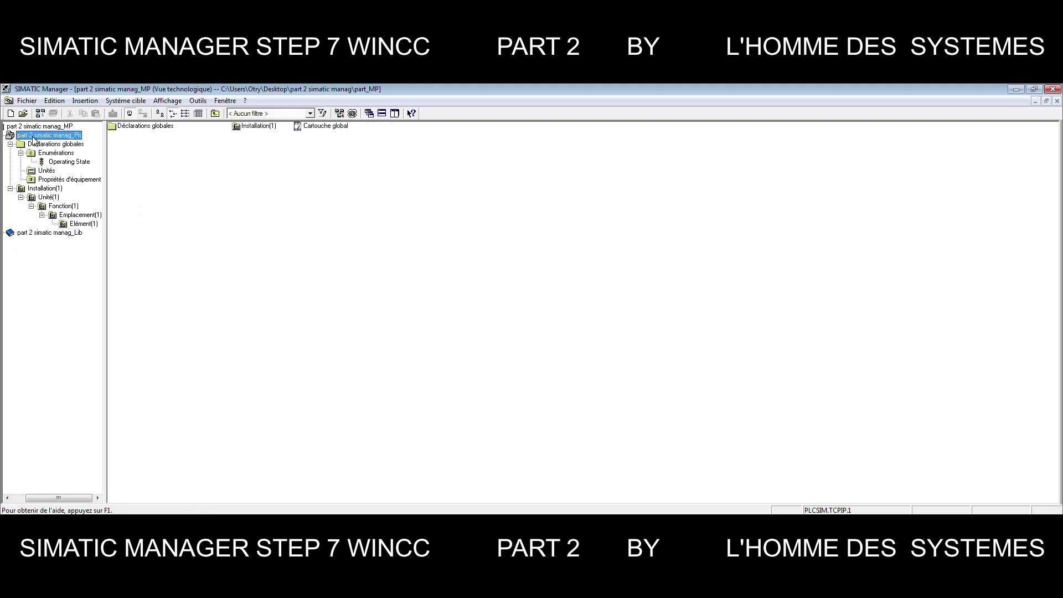
double_click(123, 129)
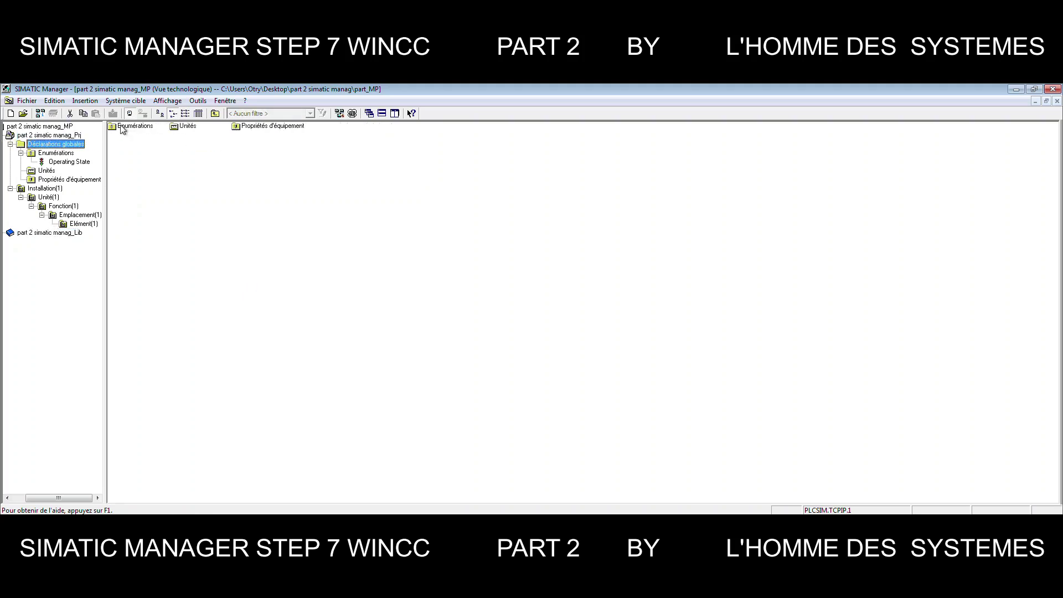
double_click(270, 127)
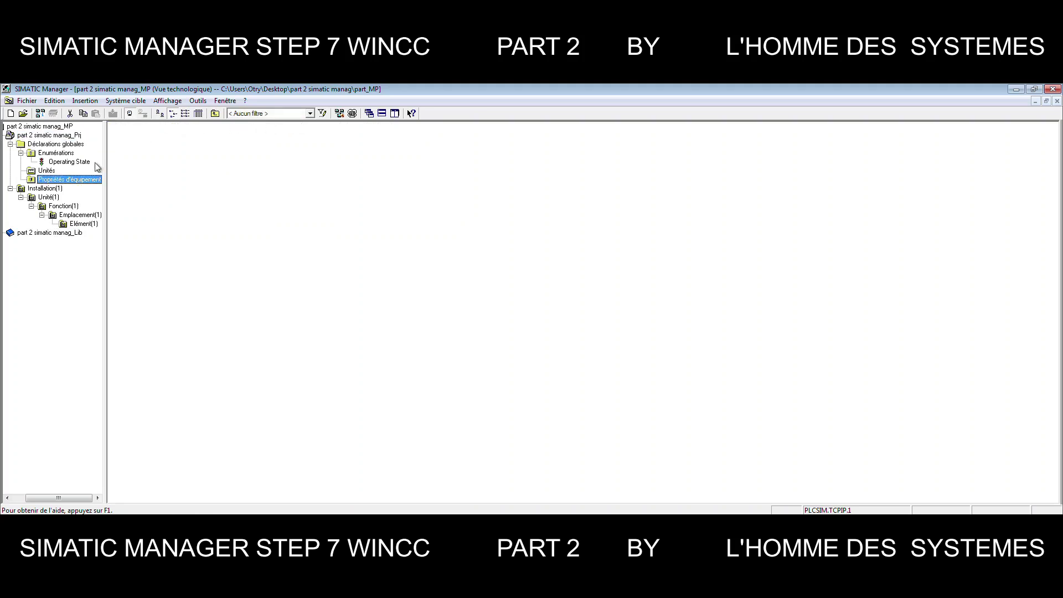
left_click(20, 153)
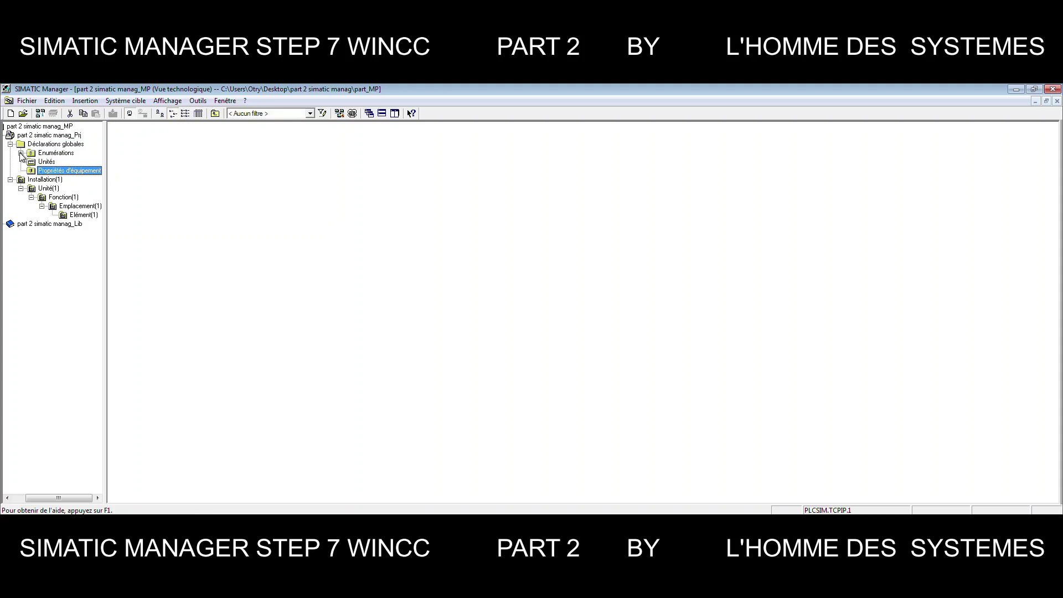
Review the multiproject, the project and its Déclarations globales again, expanding Enumérations to inspect Operating State and Propriétés d'équipement
left_click(53, 128)
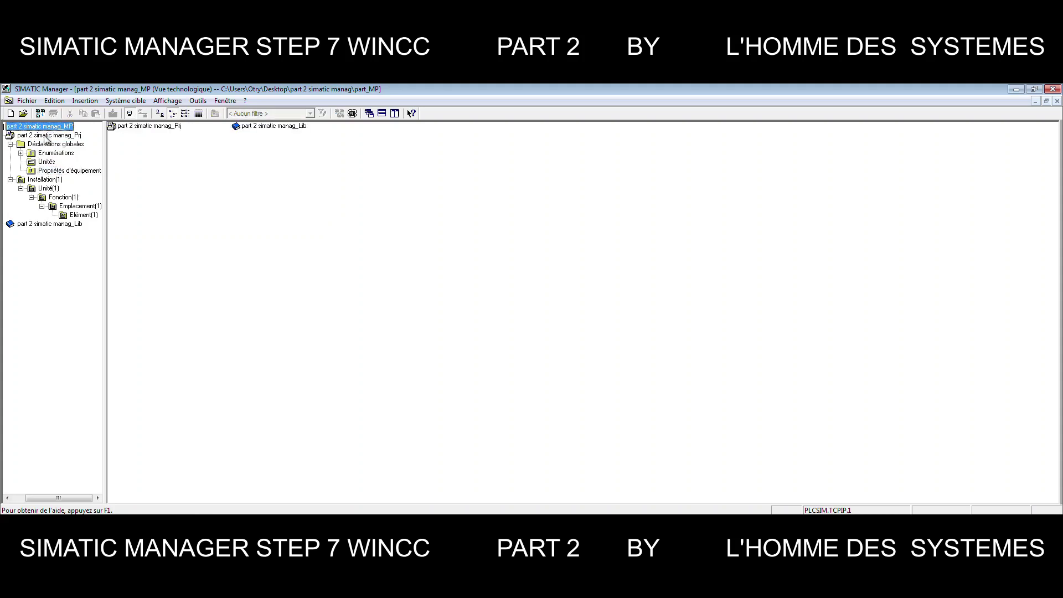
left_click(46, 136)
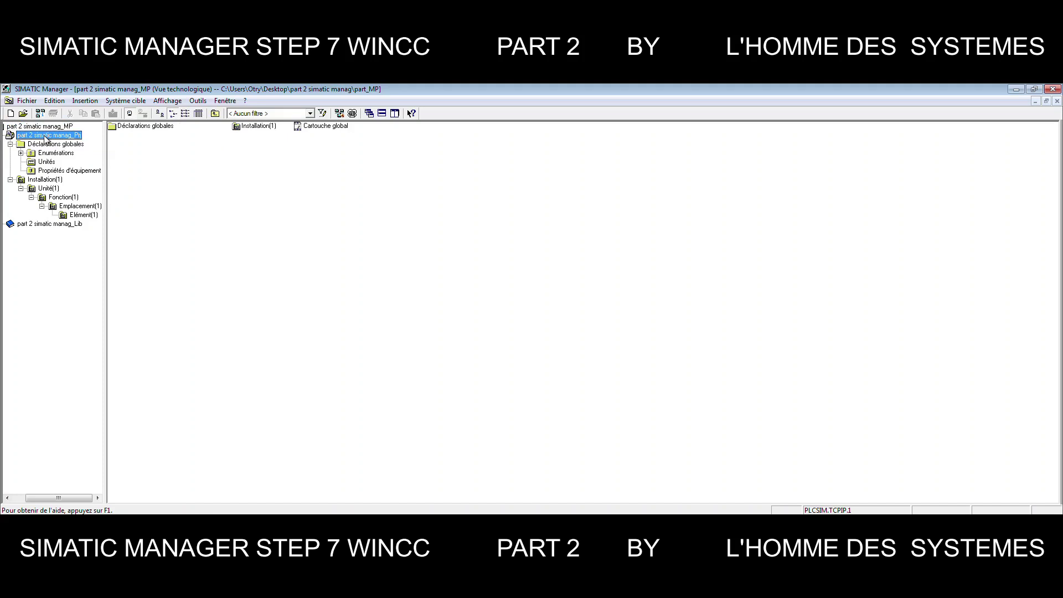
left_click(47, 145)
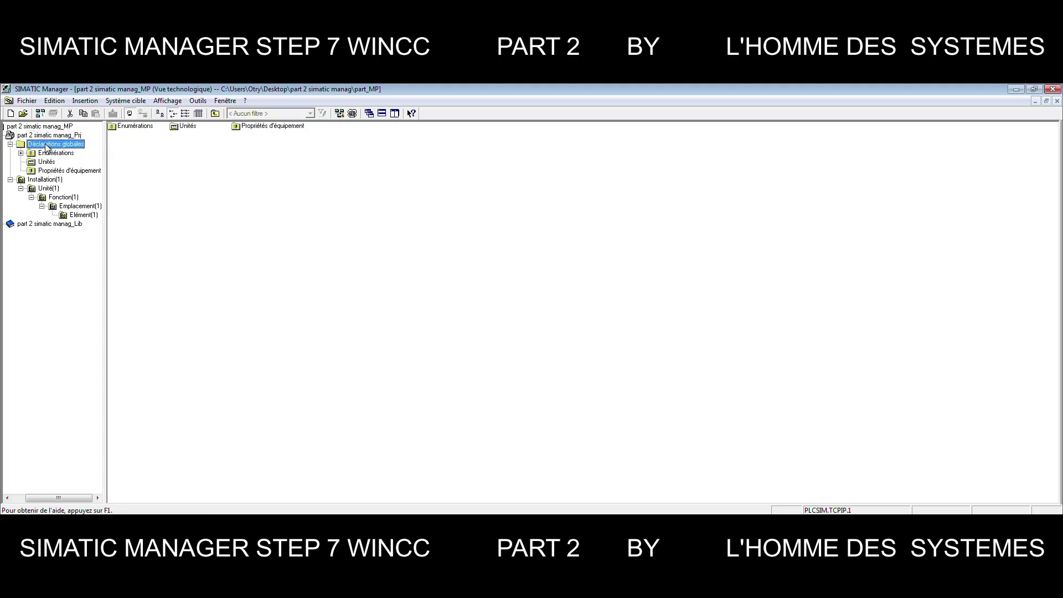
left_click(51, 152)
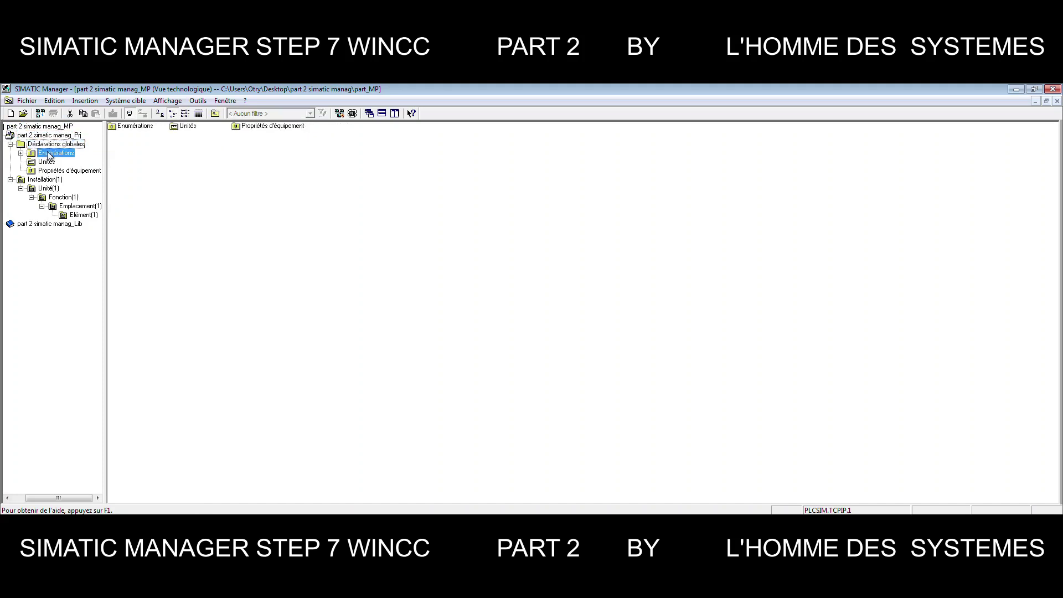
left_click(19, 153)
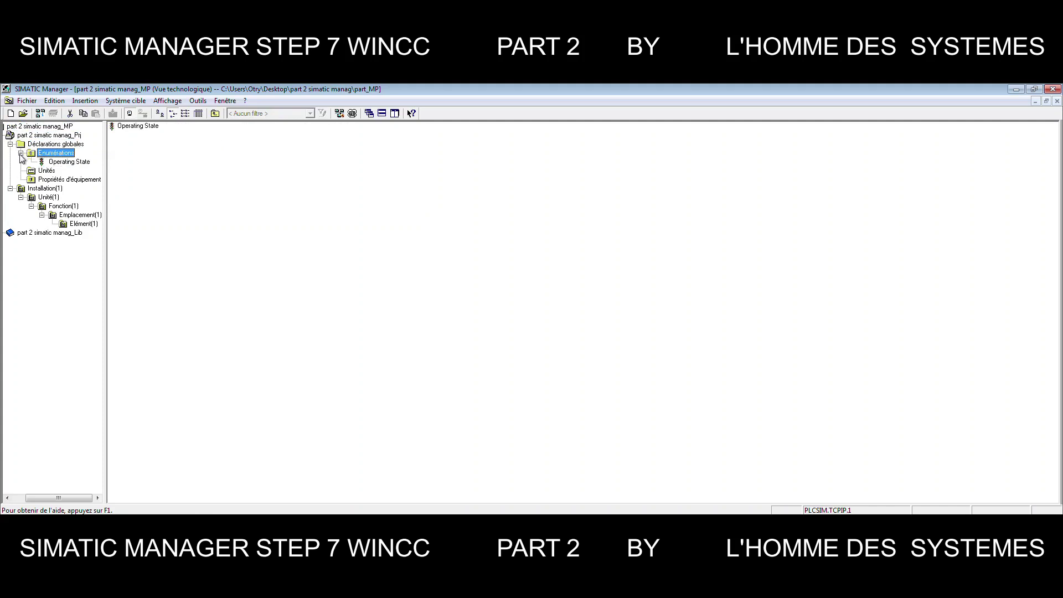
left_click(55, 163)
left_click(36, 181)
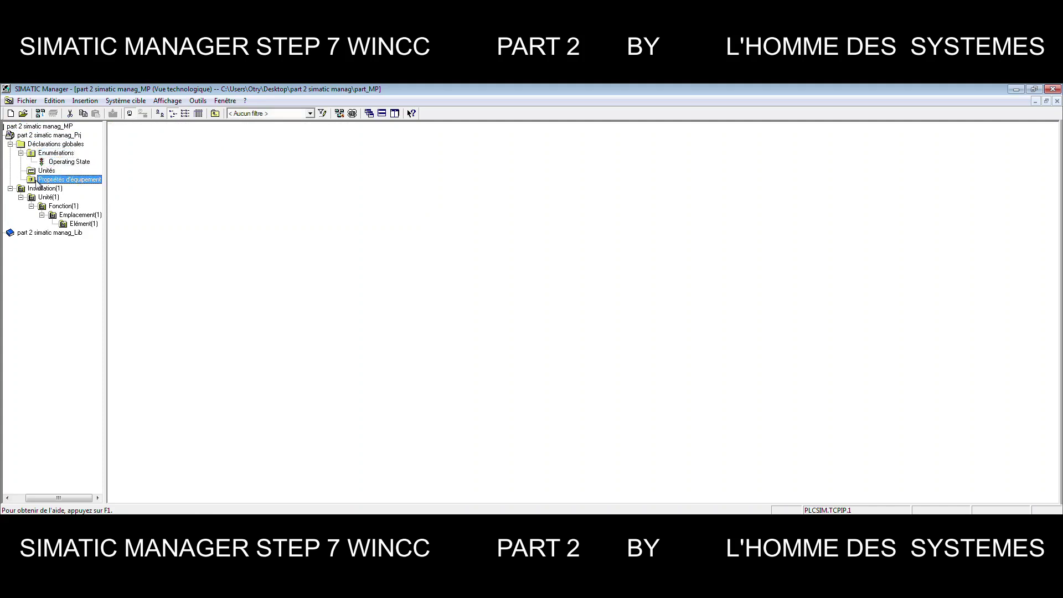
Examine the contents of the hierarchy folders Installation(1), Unité(1), Fonction(1), Emplacement(1) and Elément(1) once more
left_click(37, 188)
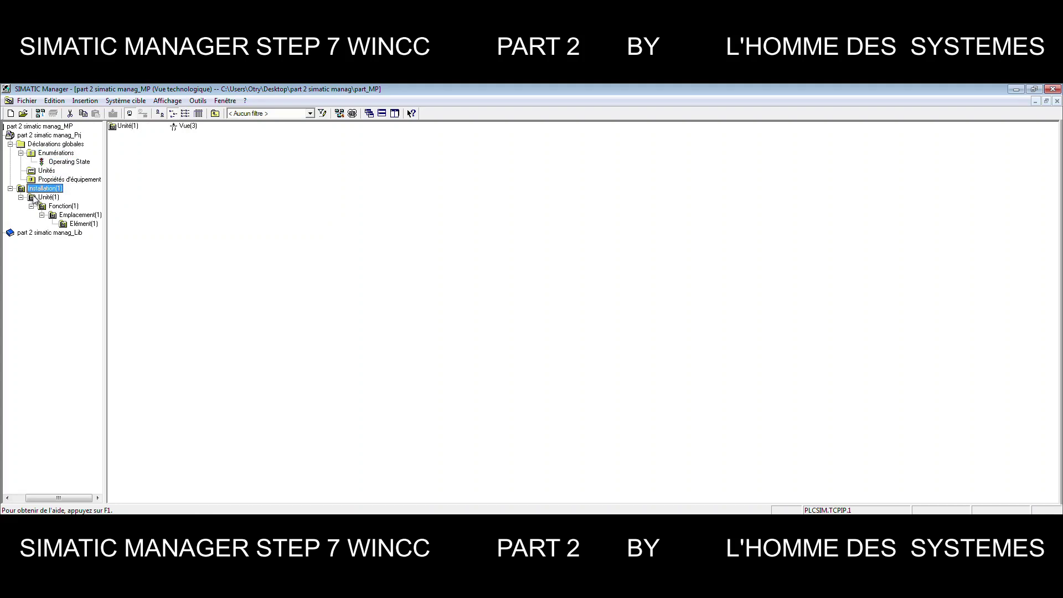
left_click(33, 199)
left_click(56, 206)
left_click(73, 215)
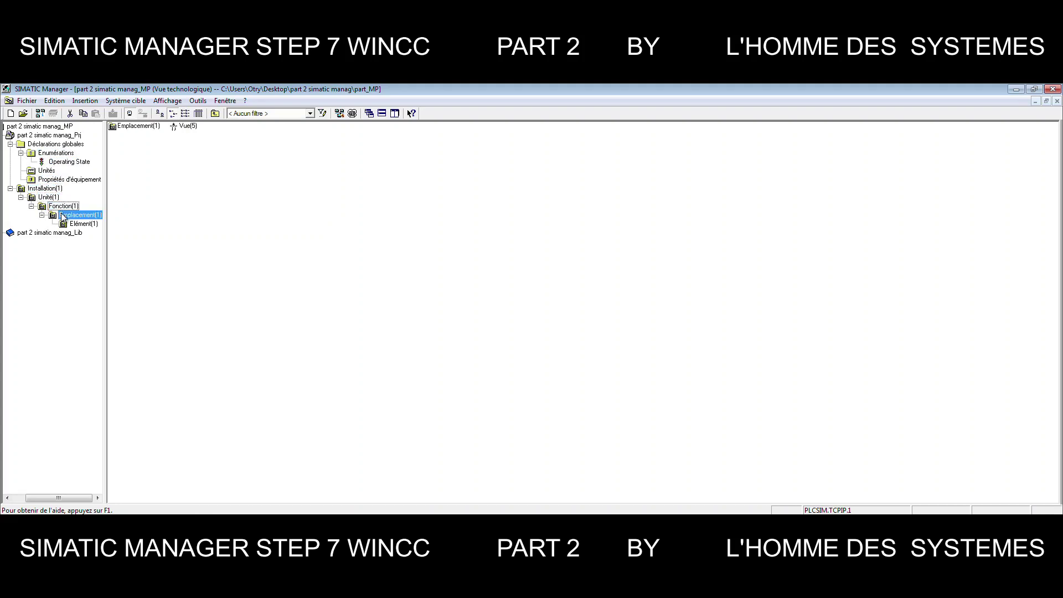
left_click(73, 224)
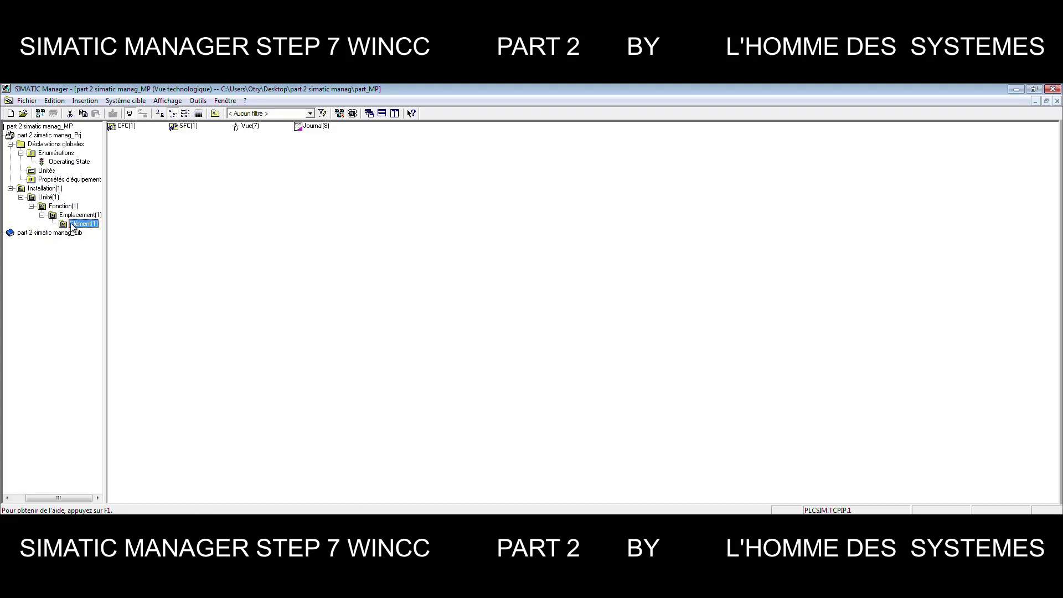
left_click(73, 225)
left_click(79, 216)
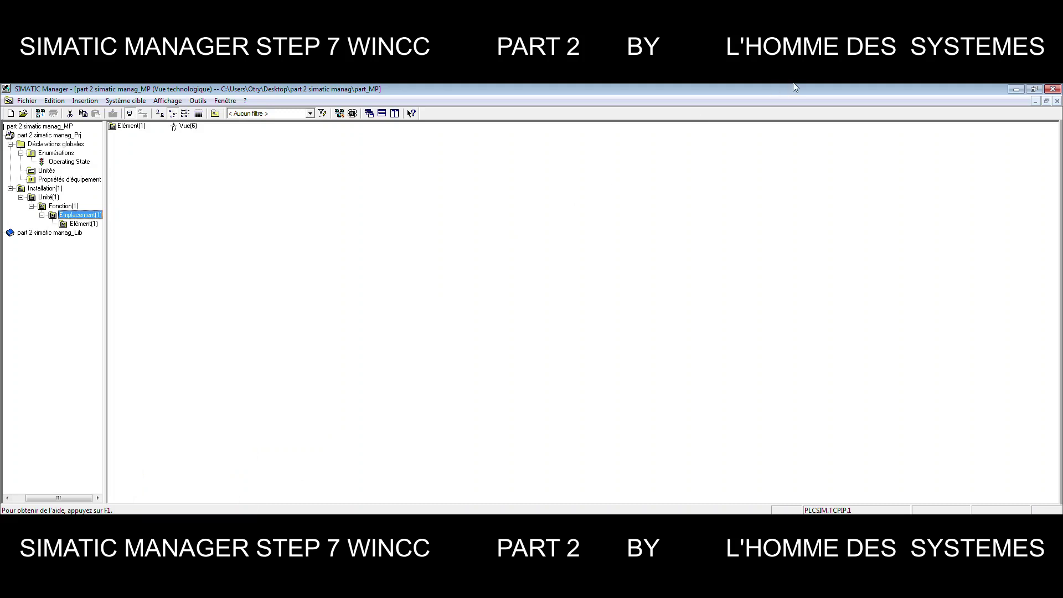
Bring up the multiproject's component view at full size, widen its tree and display the contents of project "part 2 simatic manag_Prj"
left_click(1016, 89)
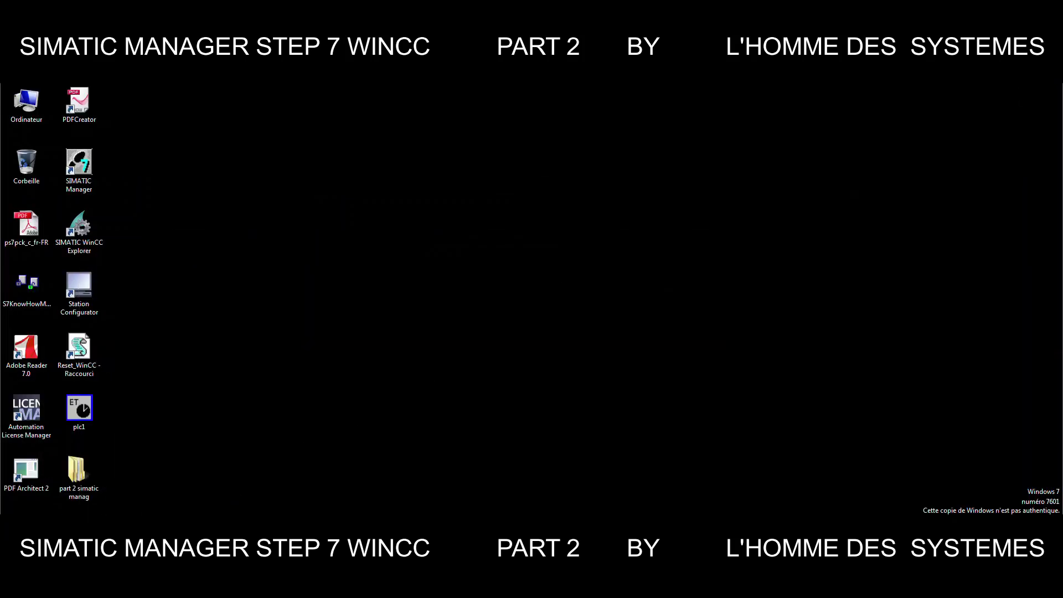
left_click(228, 526)
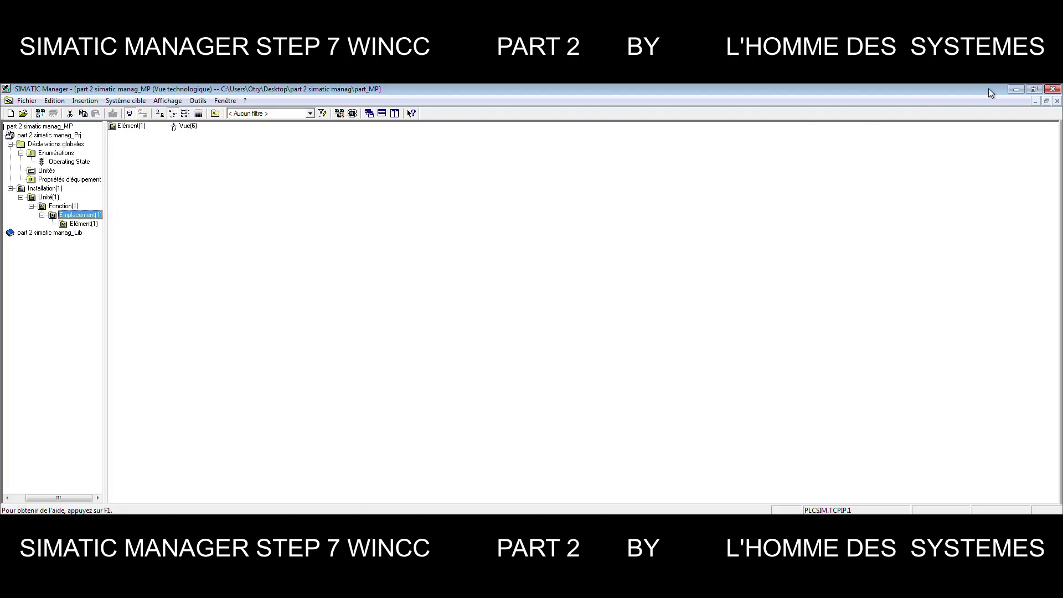
left_click(1035, 101)
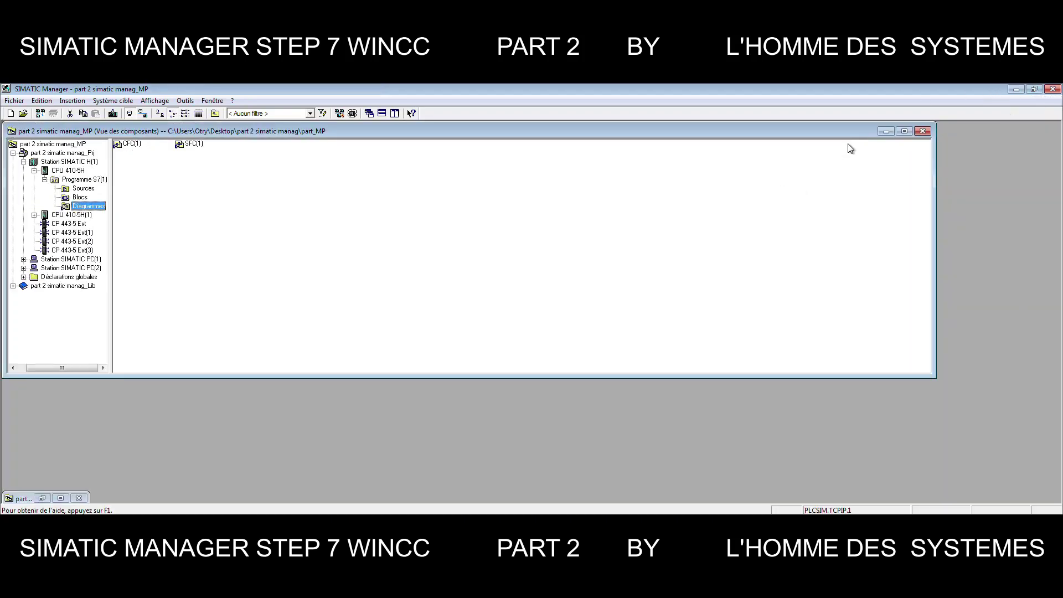
left_click(905, 131)
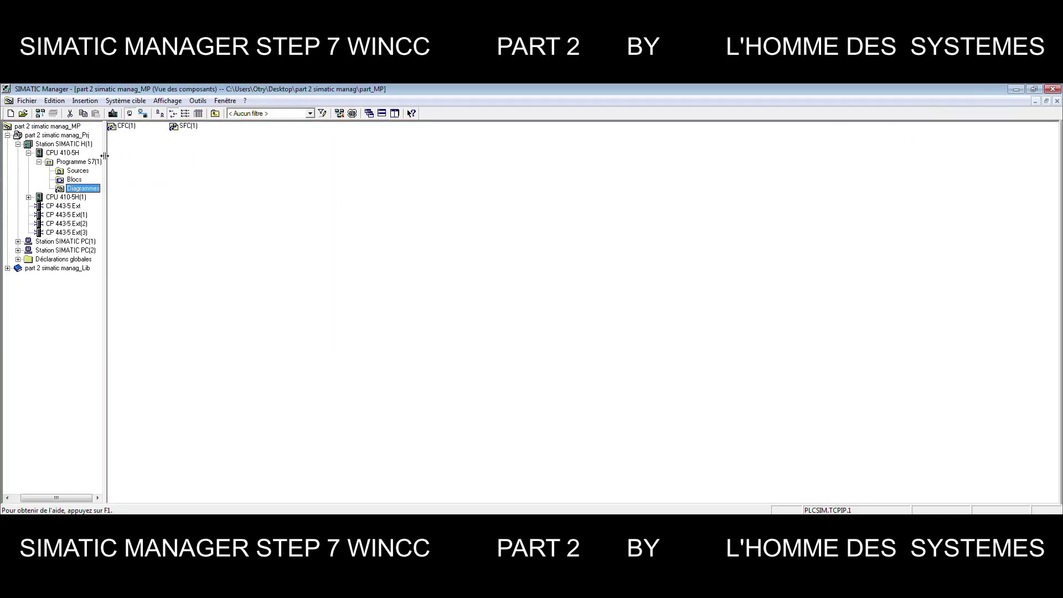
left_click_drag(105, 156, 153, 162)
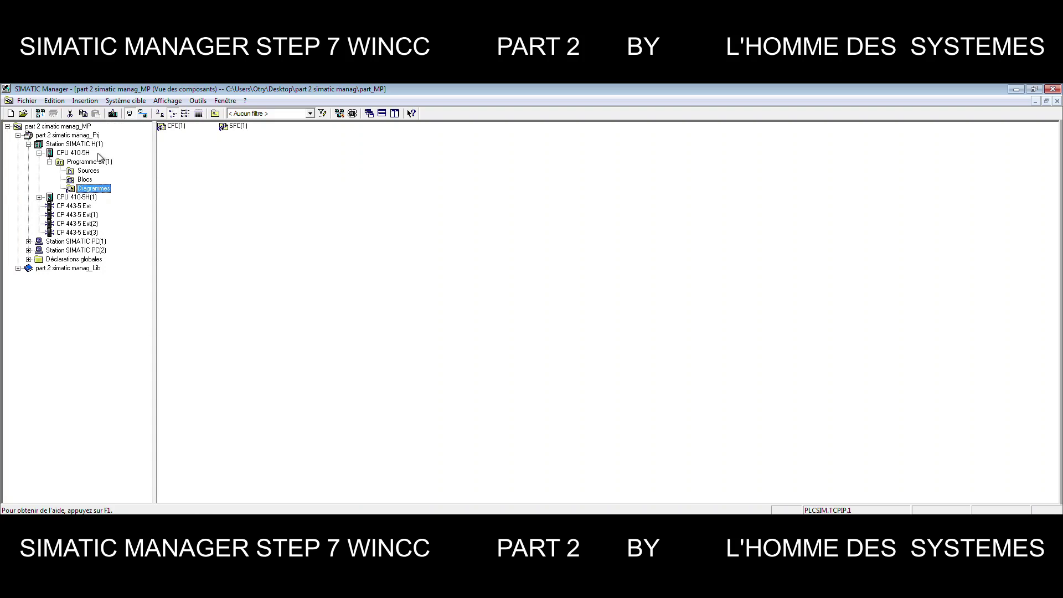
left_click(60, 136)
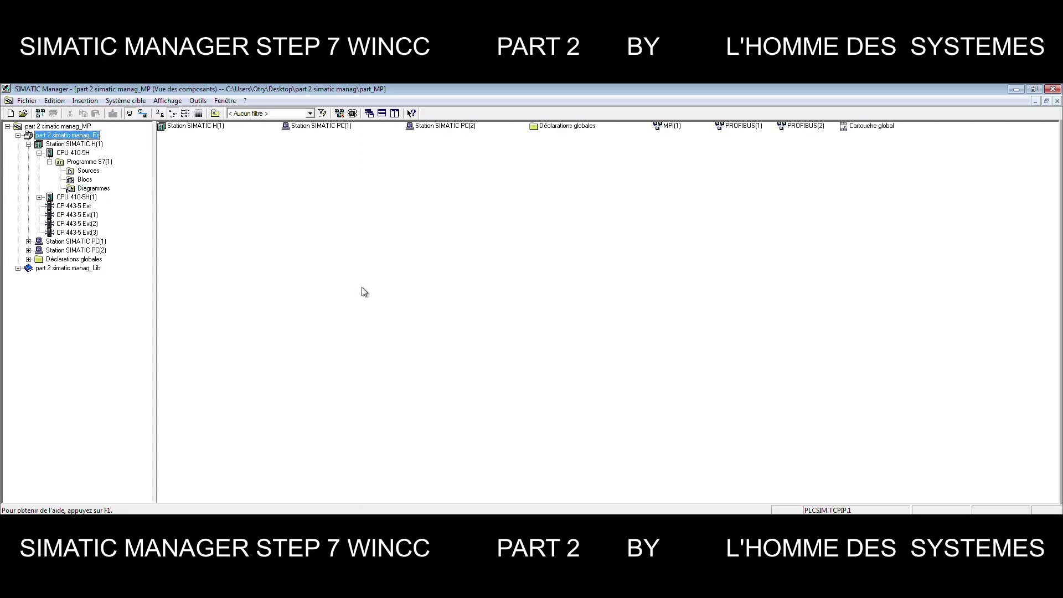
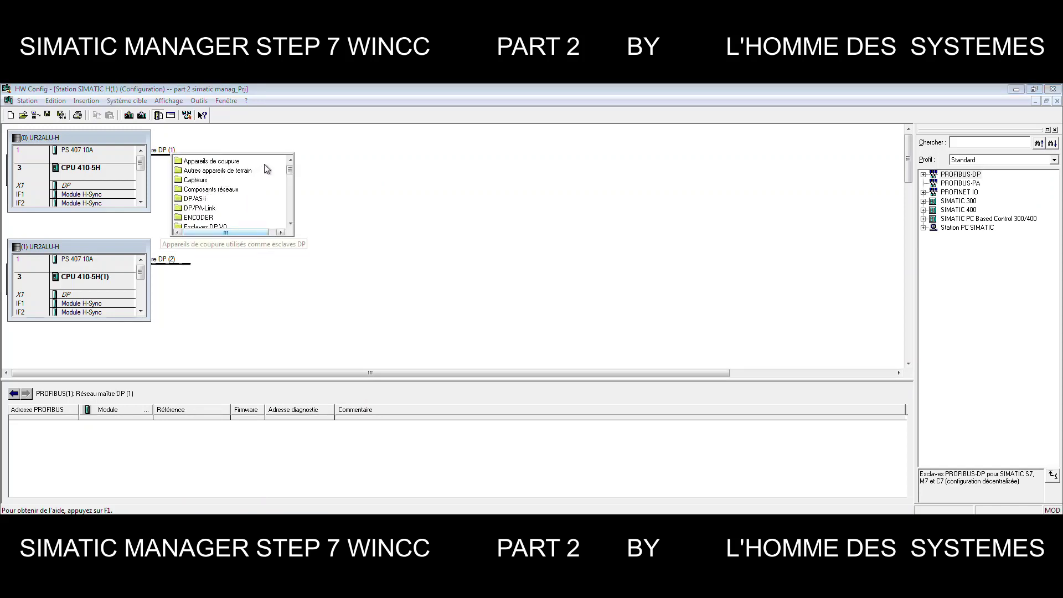
Insert an ET 200S IM151-1 Standard slave on DP master system (1), accepting PROFIBUS address 1 on subnet PROFIBUS(1)
left_click(290, 222)
left_click(289, 223)
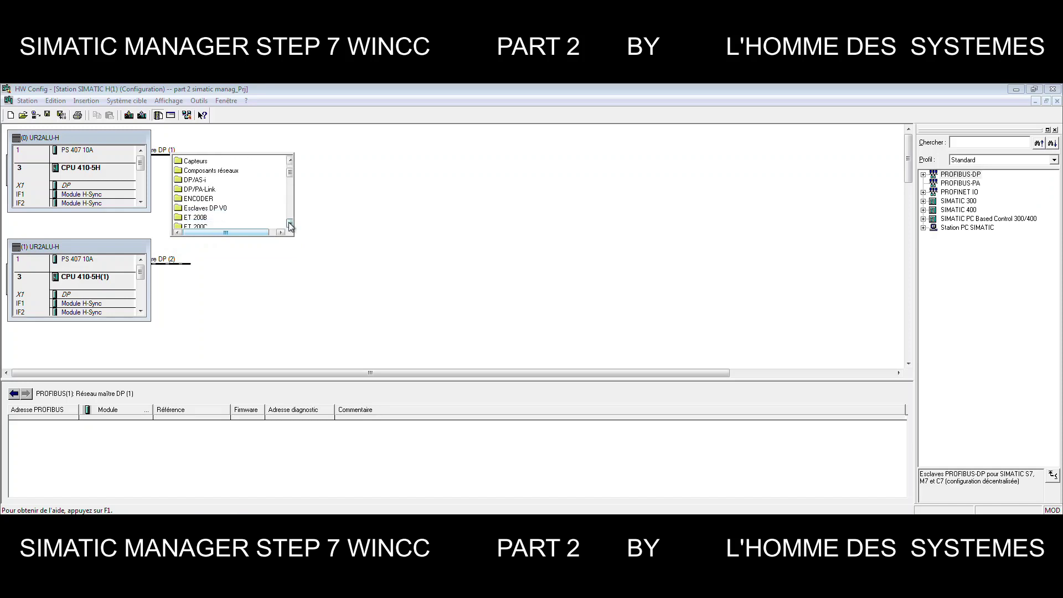
left_click(289, 222)
left_click(289, 223)
left_click(289, 222)
left_click(289, 223)
left_click(289, 222)
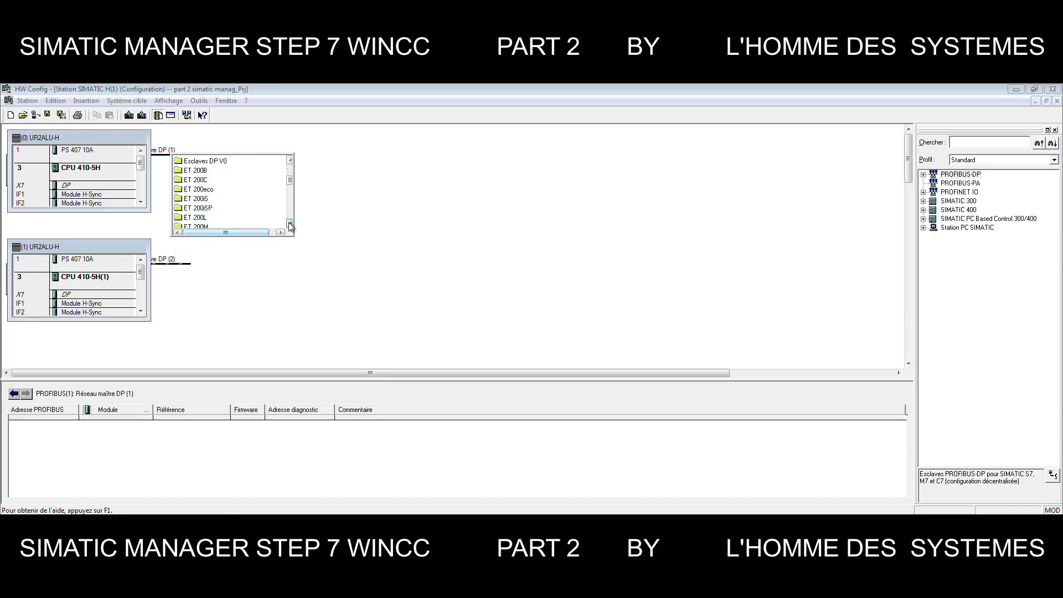
left_click(289, 223)
left_click(289, 223)
left_click(289, 222)
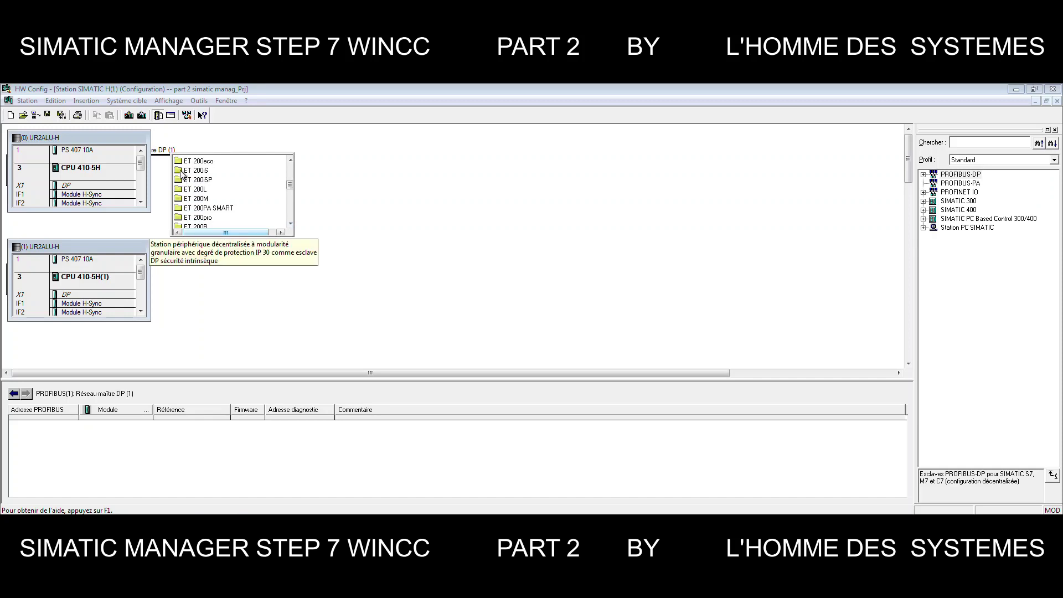
left_click(289, 224)
left_click(289, 225)
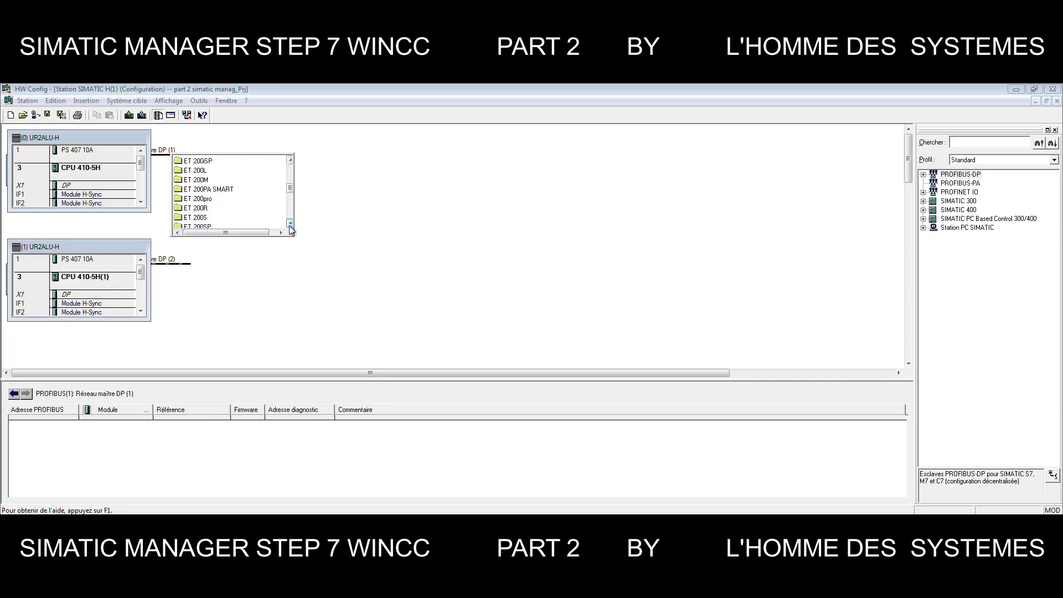
left_click(289, 225)
left_click(194, 208)
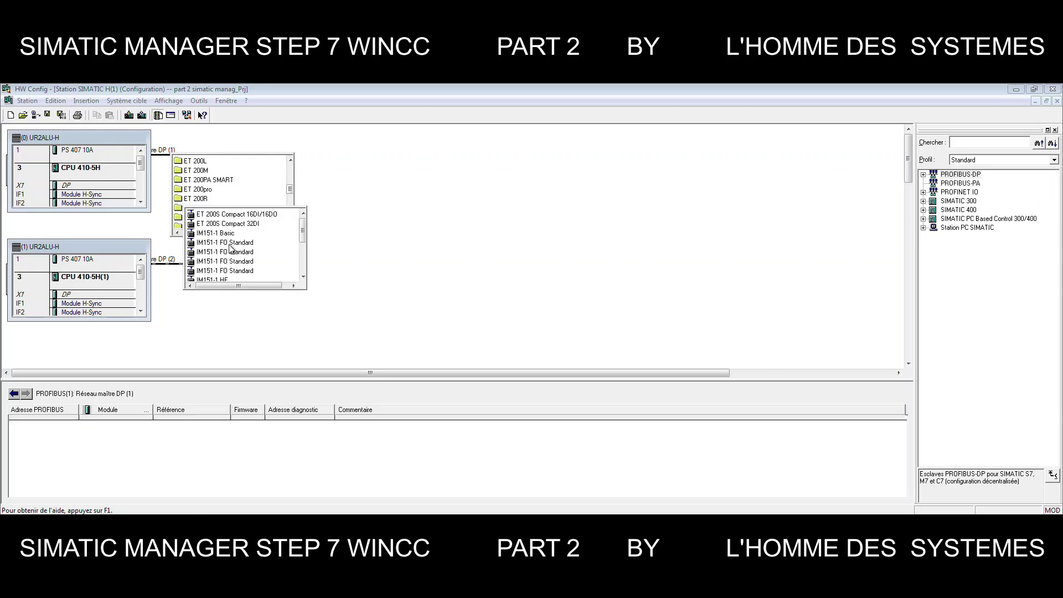
left_click(303, 279)
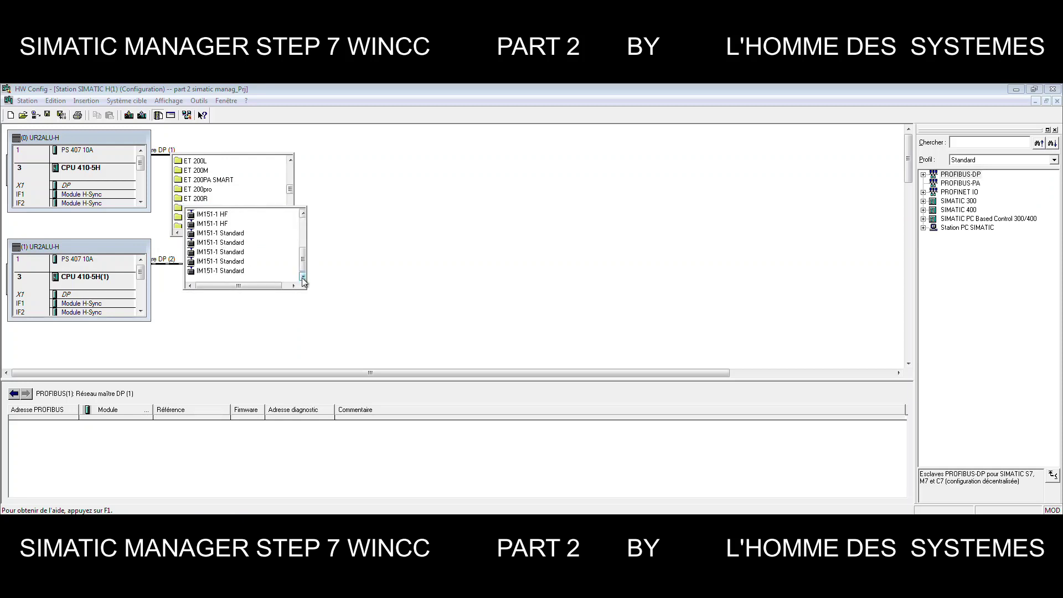
left_click(216, 232)
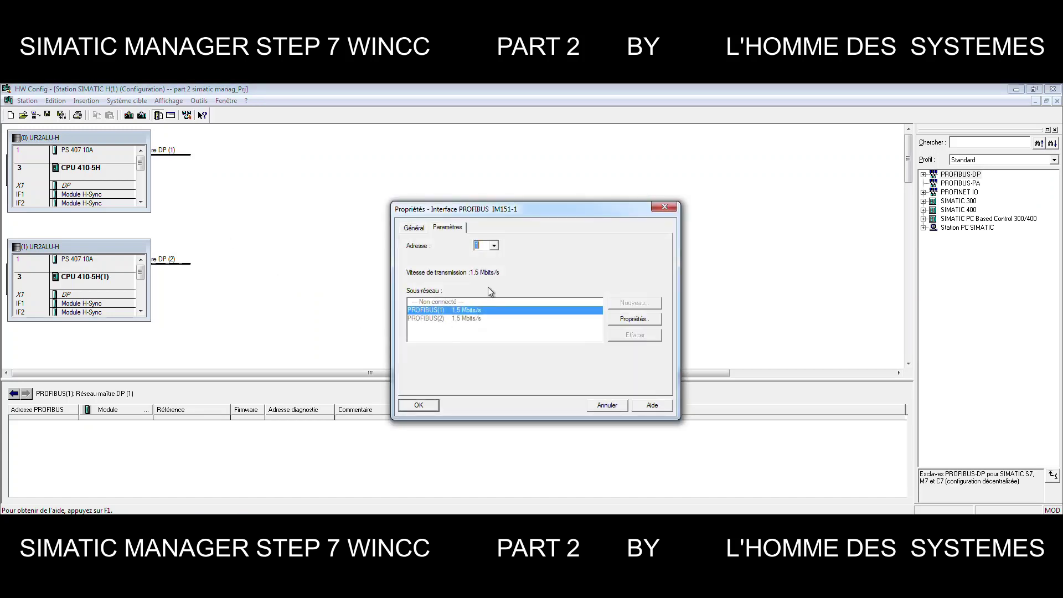
left_click(428, 406)
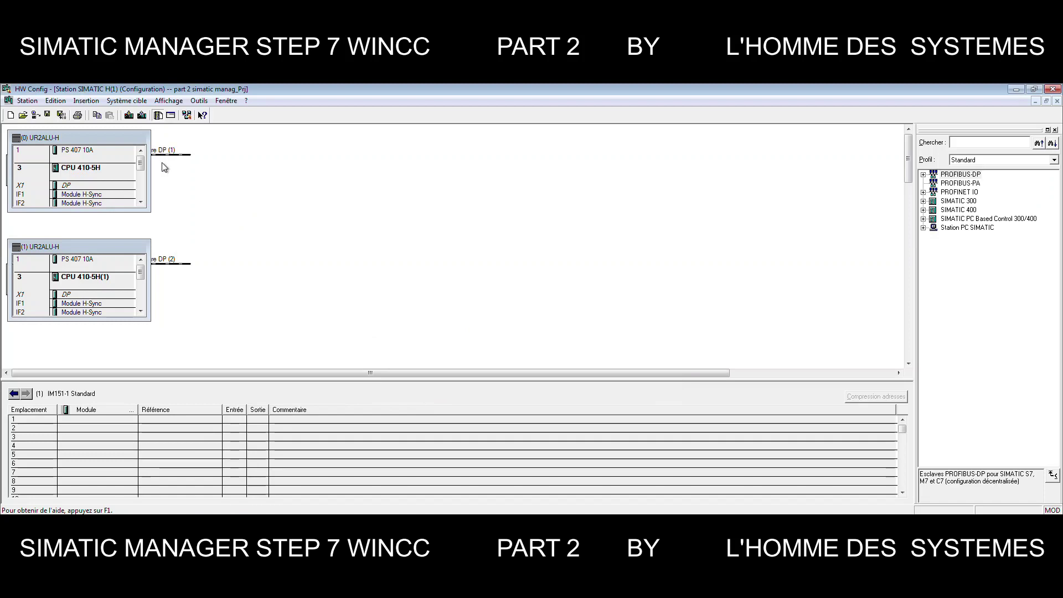
View the properties of the X1 DP interface of CPU 410-5H in rack 0 and close them unchanged
scroll(142, 198, "down", 2)
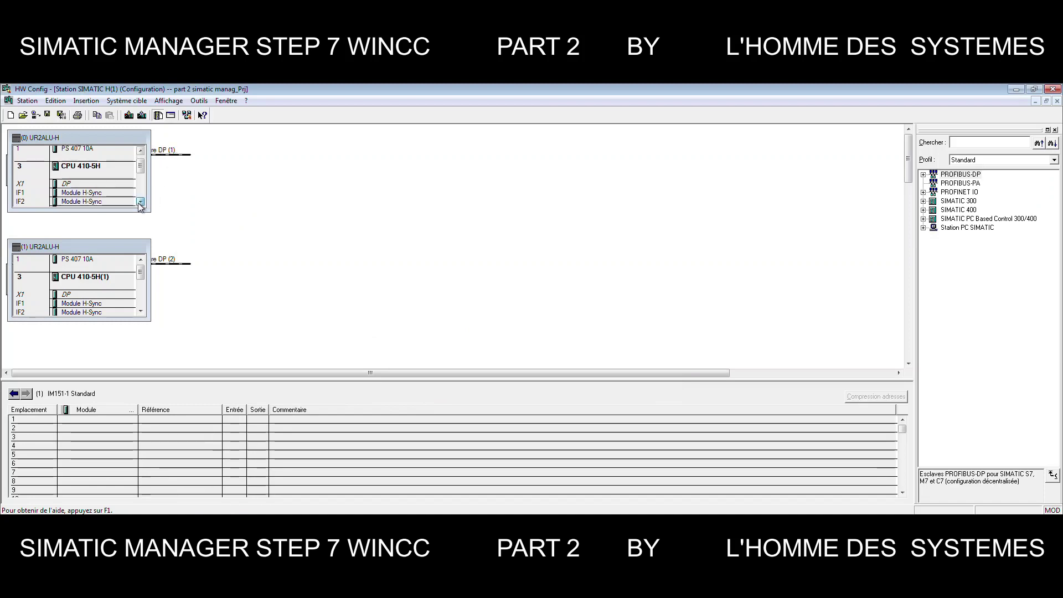
left_click(141, 153)
left_click(141, 153)
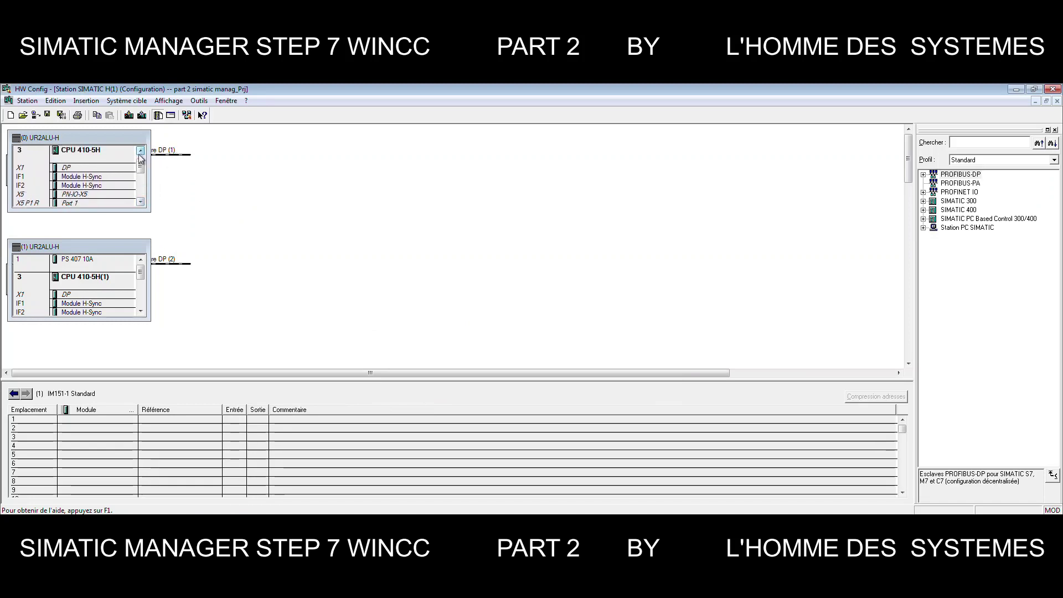
left_click(83, 168)
right_click(83, 167)
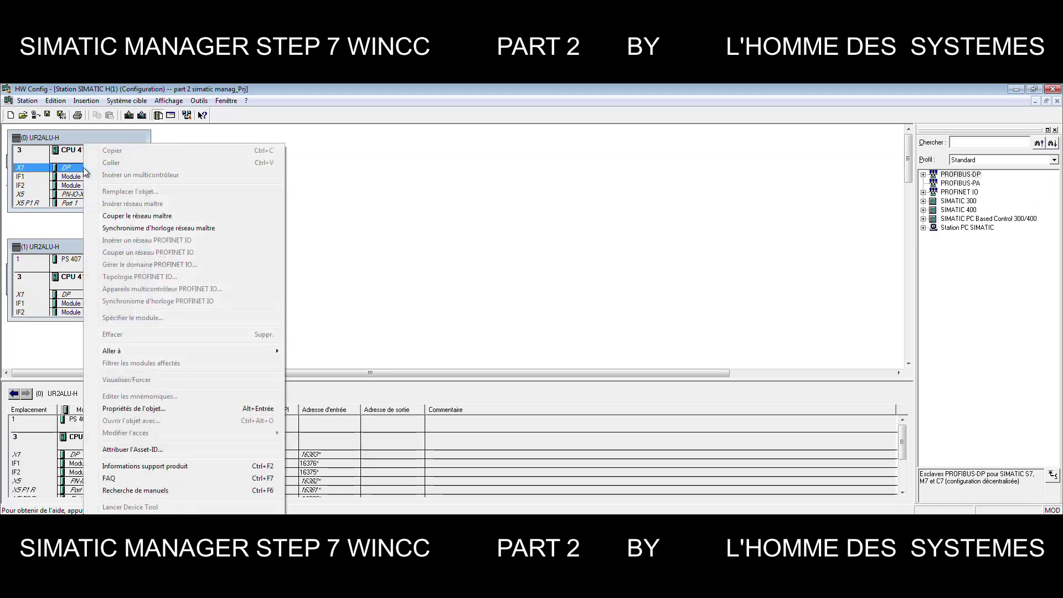
left_click(139, 412)
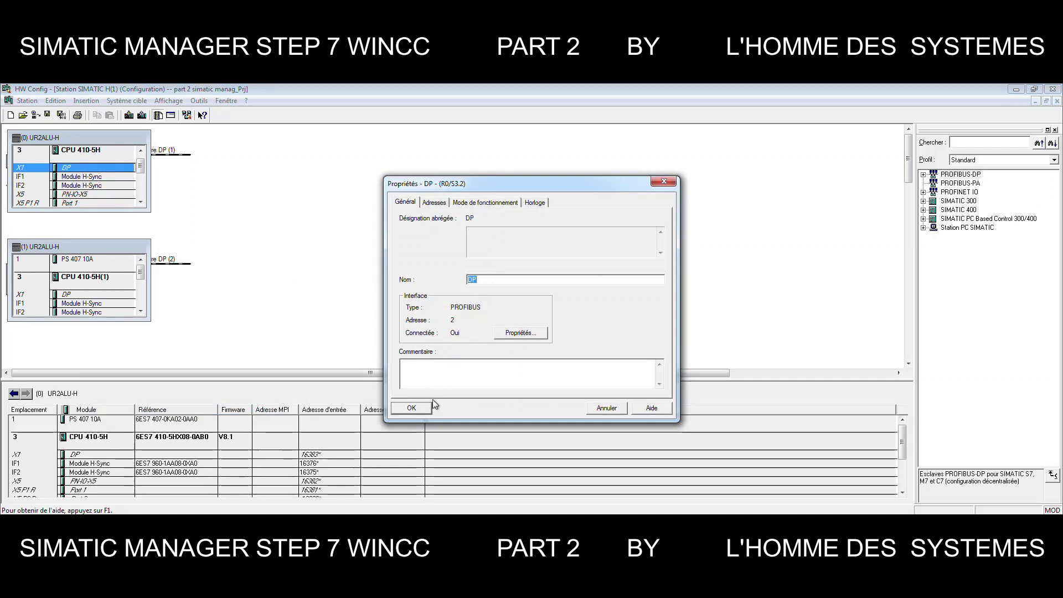
left_click(412, 408)
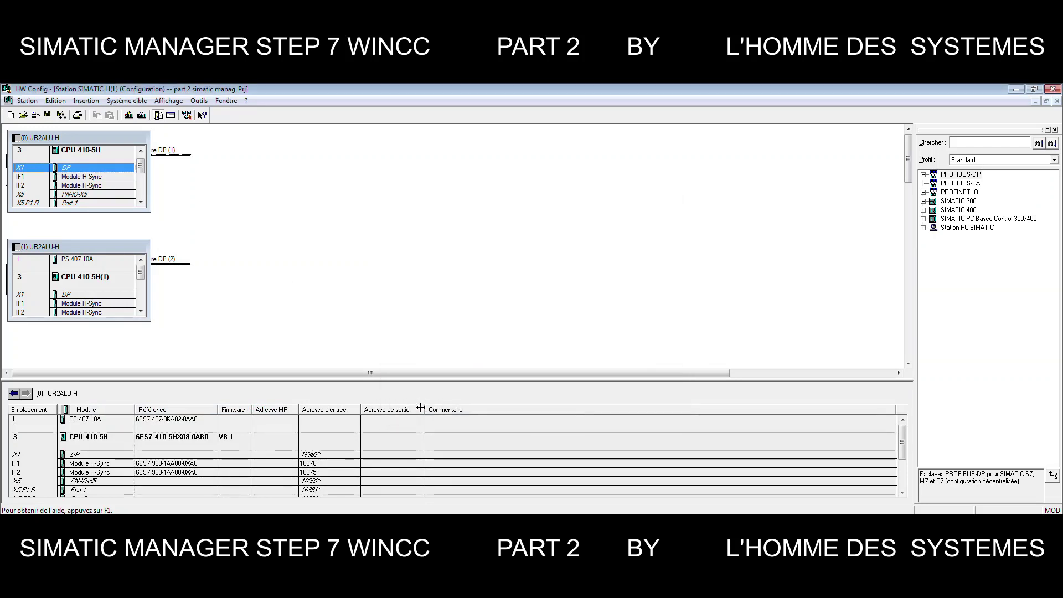
Examine rack 0's remaining slots, including the CP 443-5 Ext modules in slots 5 and 6, in the rack and the detail table
left_click(142, 202)
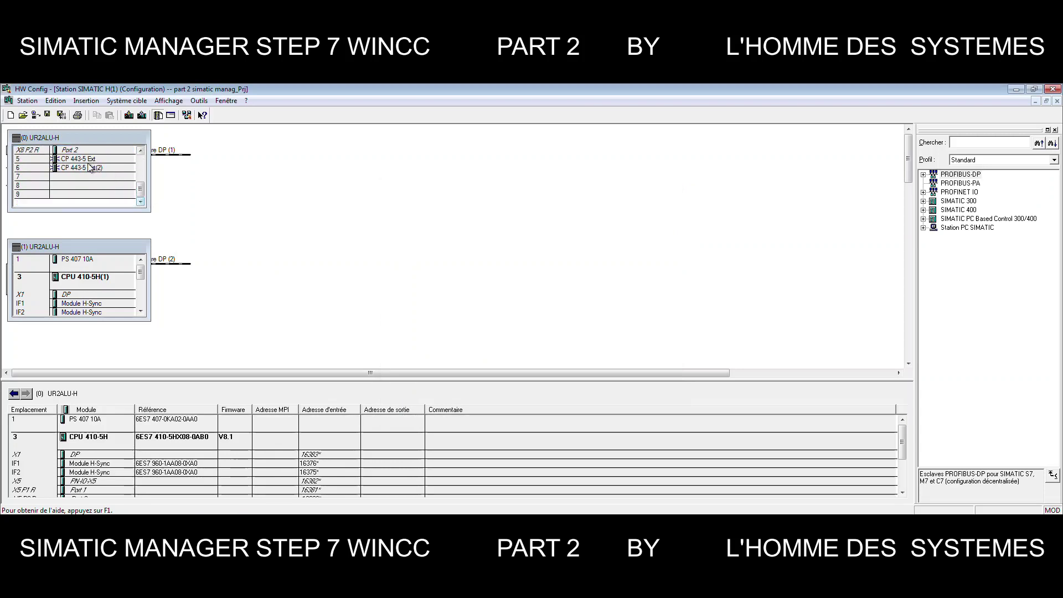
left_click(90, 168)
left_click(91, 152)
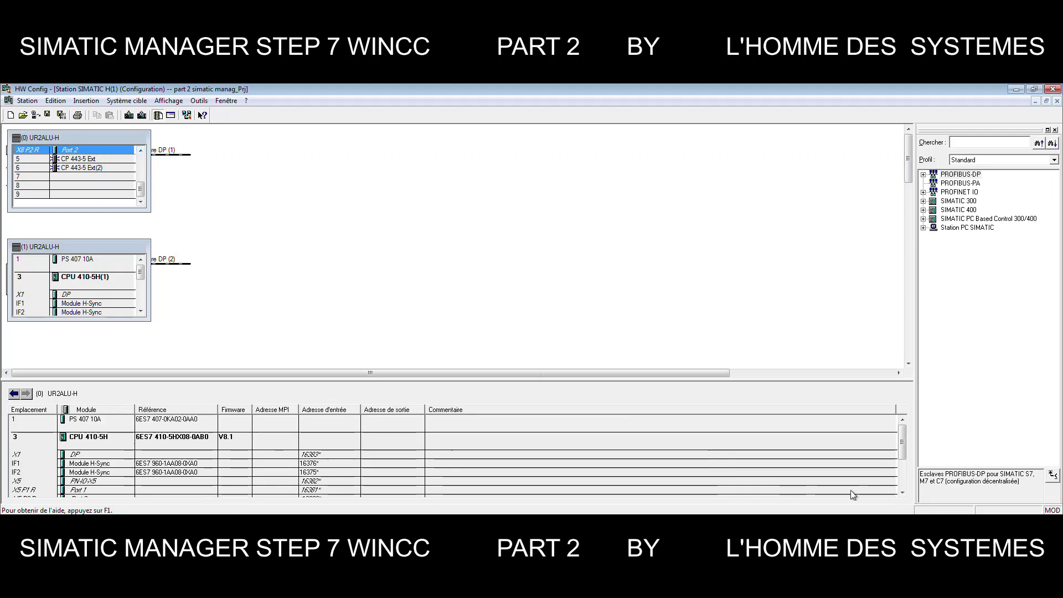
left_click(902, 493)
left_click(902, 493)
left_click(902, 492)
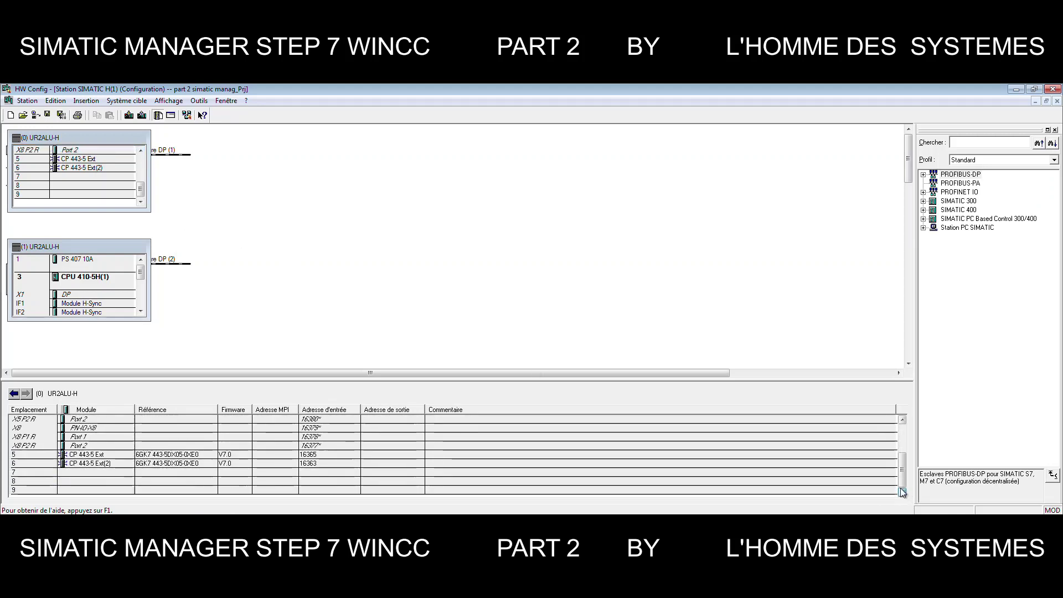
left_click(103, 456)
left_click(101, 463)
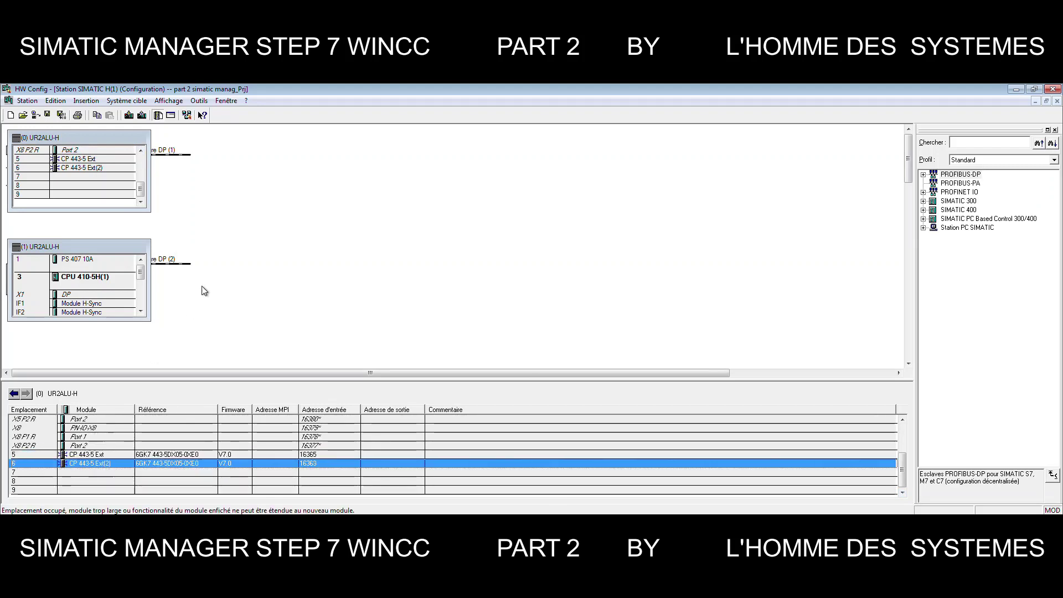
Inspect DP master system (2) and the properties of the X1 DP interface of CPU 410-5H(1) in rack 1
left_click(179, 264)
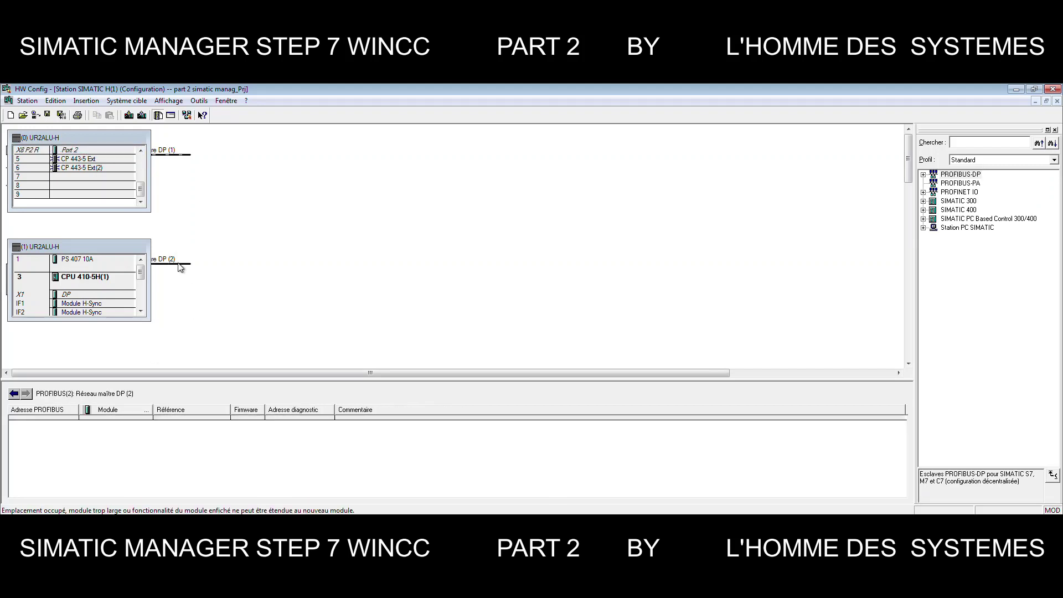
right_click(96, 293)
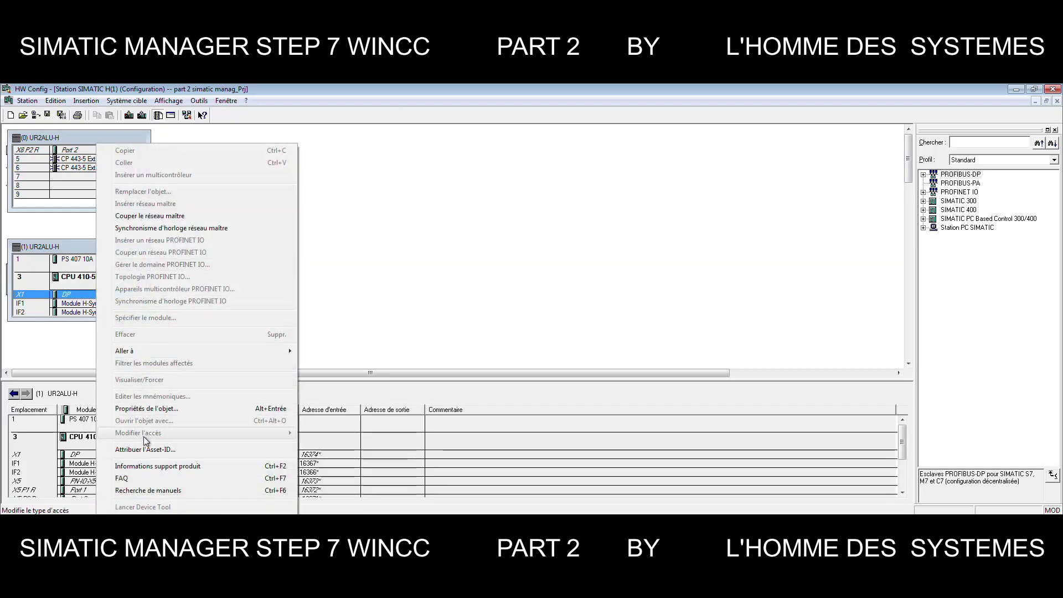
left_click(181, 409)
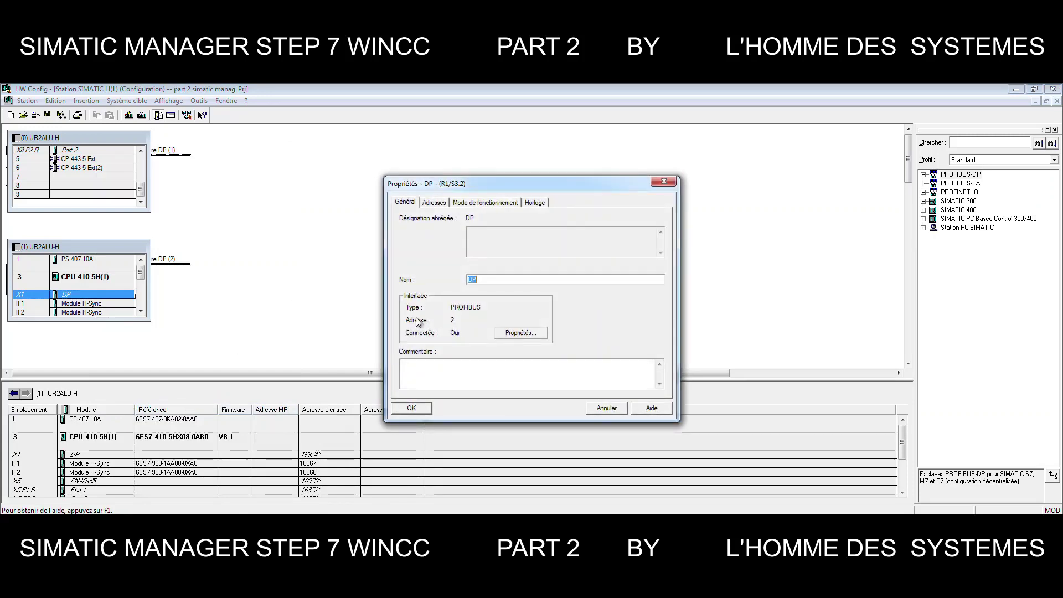
left_click(411, 409)
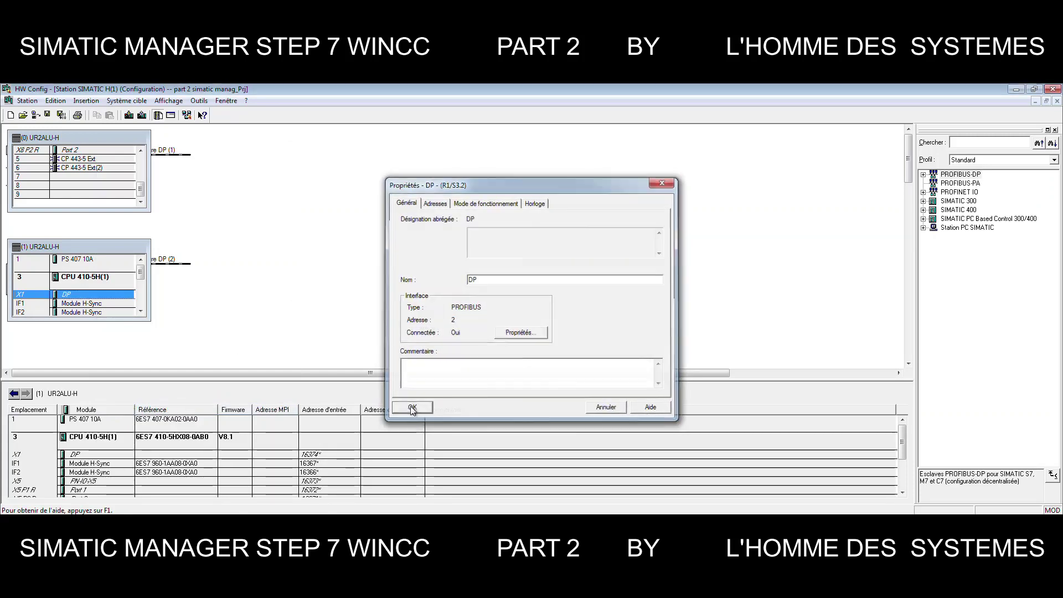
Choose a second ET 200S IM151-1 Standard module to insert on DP master system (1)
left_click(172, 160)
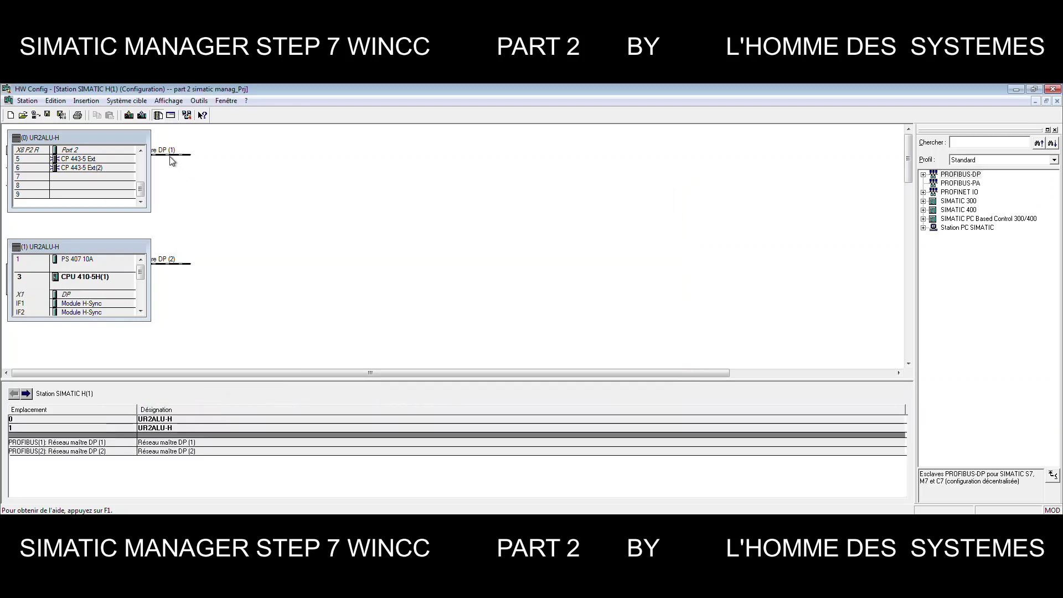
left_click(172, 158)
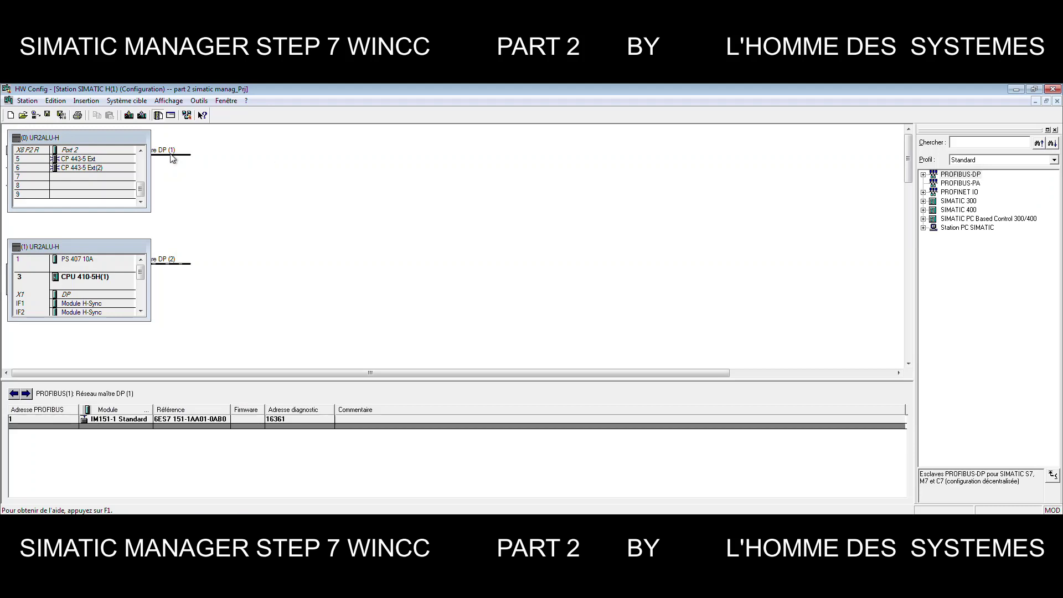
right_click(171, 155)
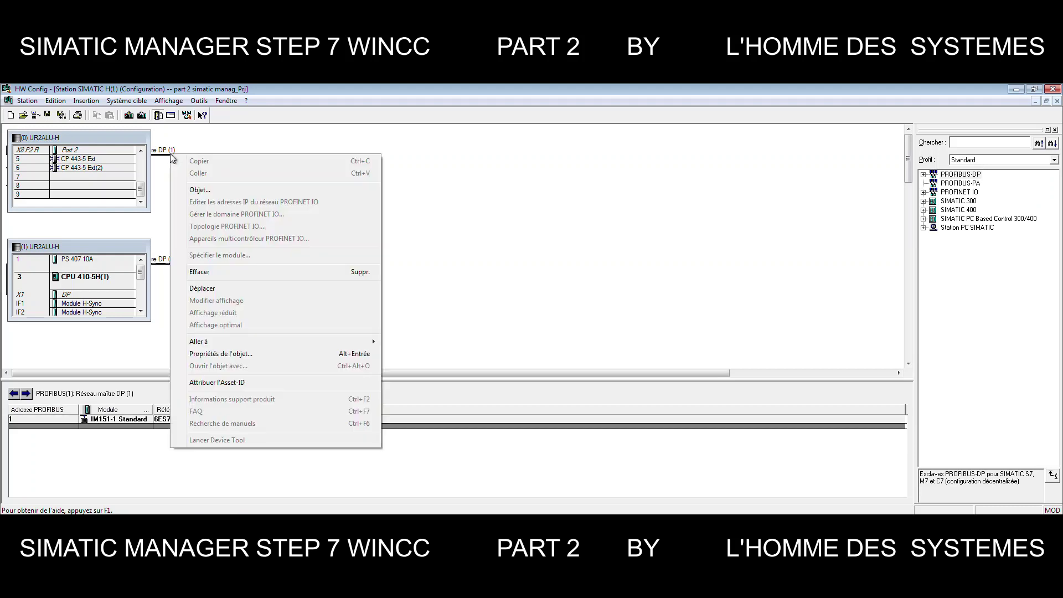
left_click(200, 190)
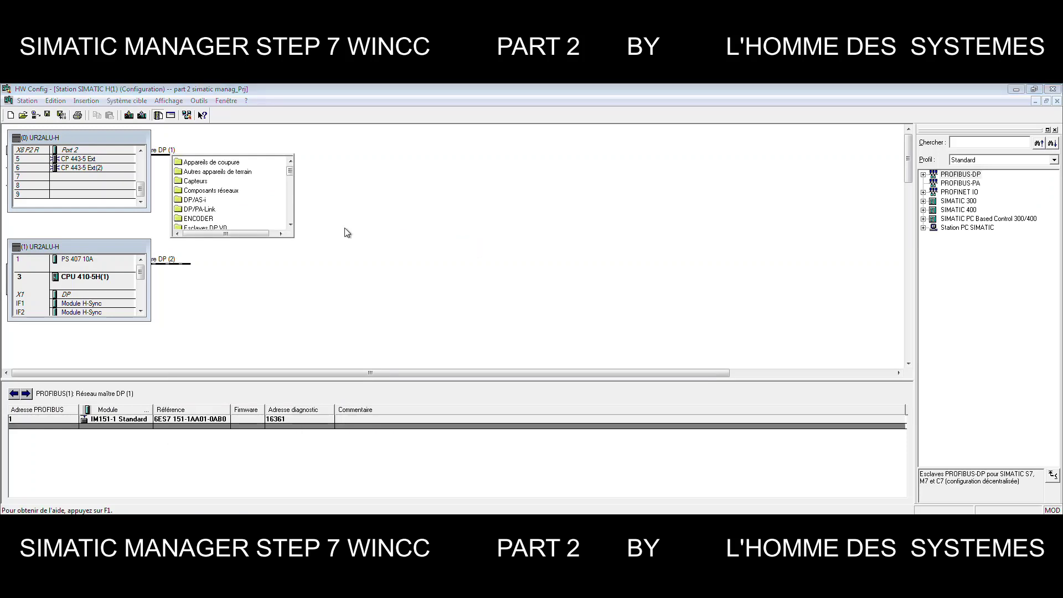
left_click(289, 225)
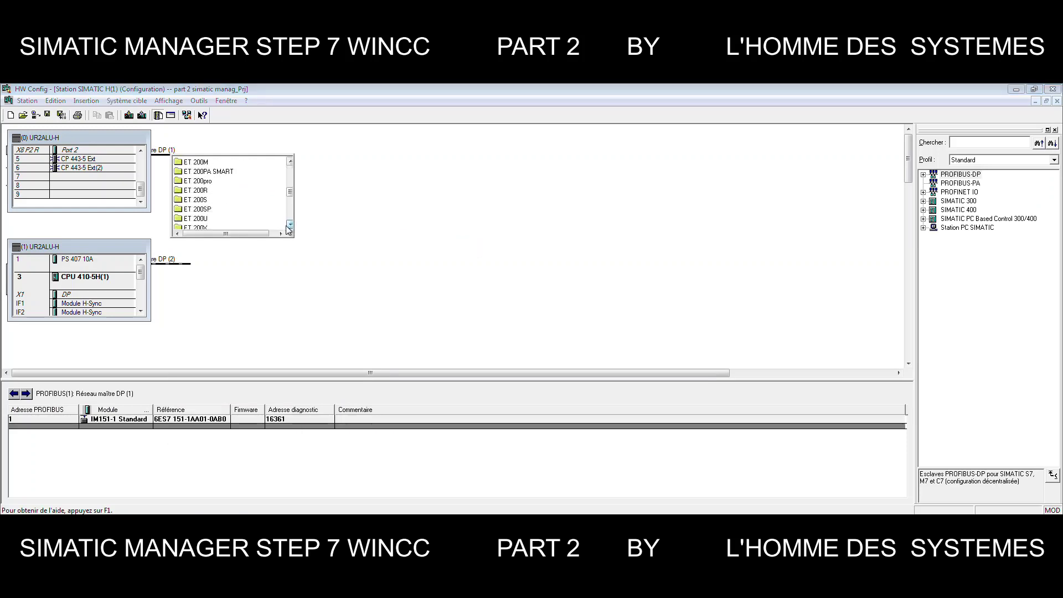
left_click(197, 200)
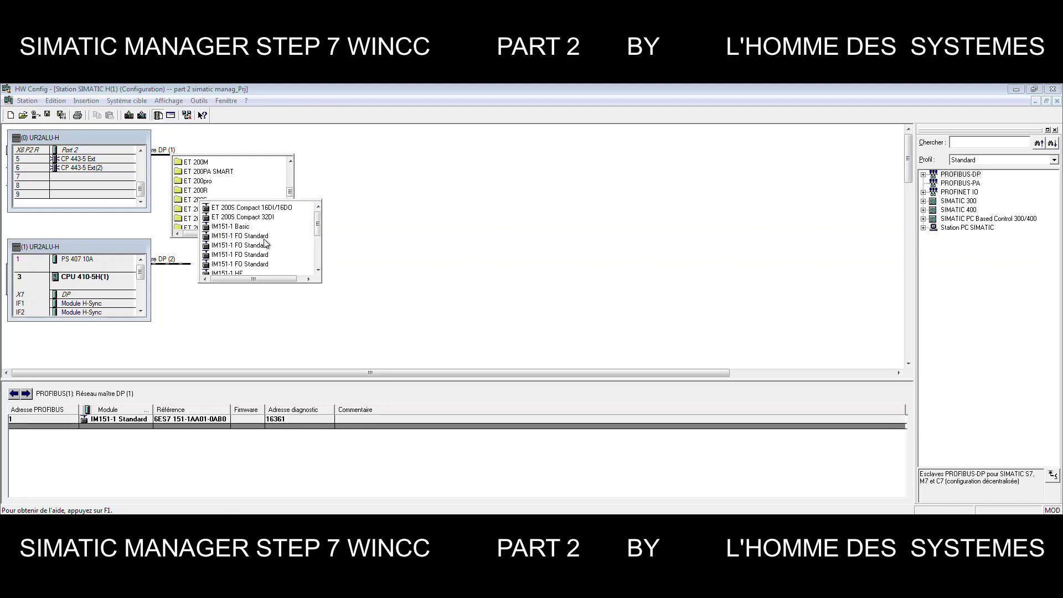
left_click(318, 271)
left_click(318, 271)
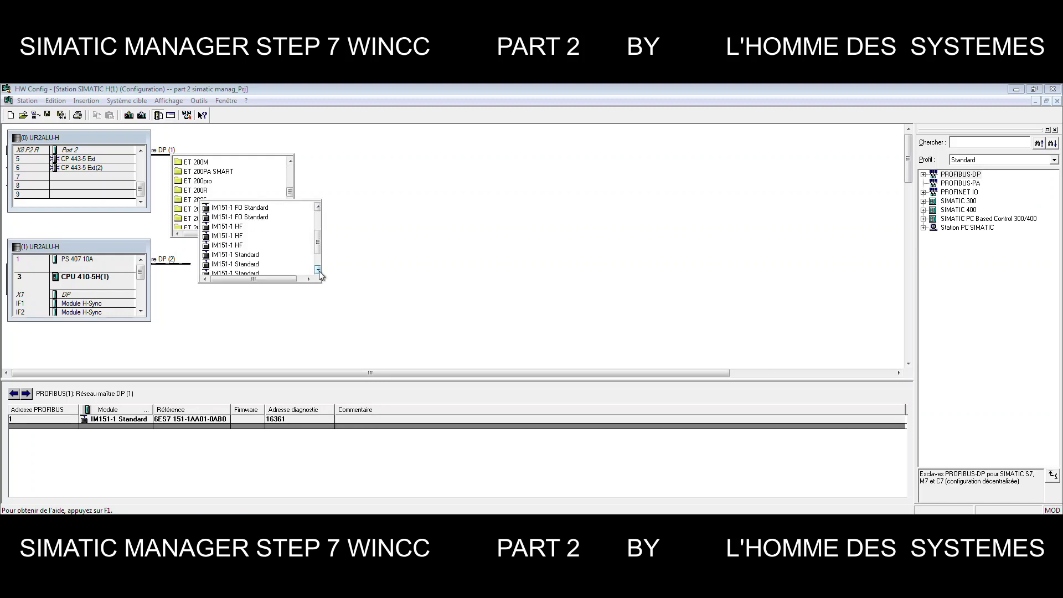
left_click(251, 246)
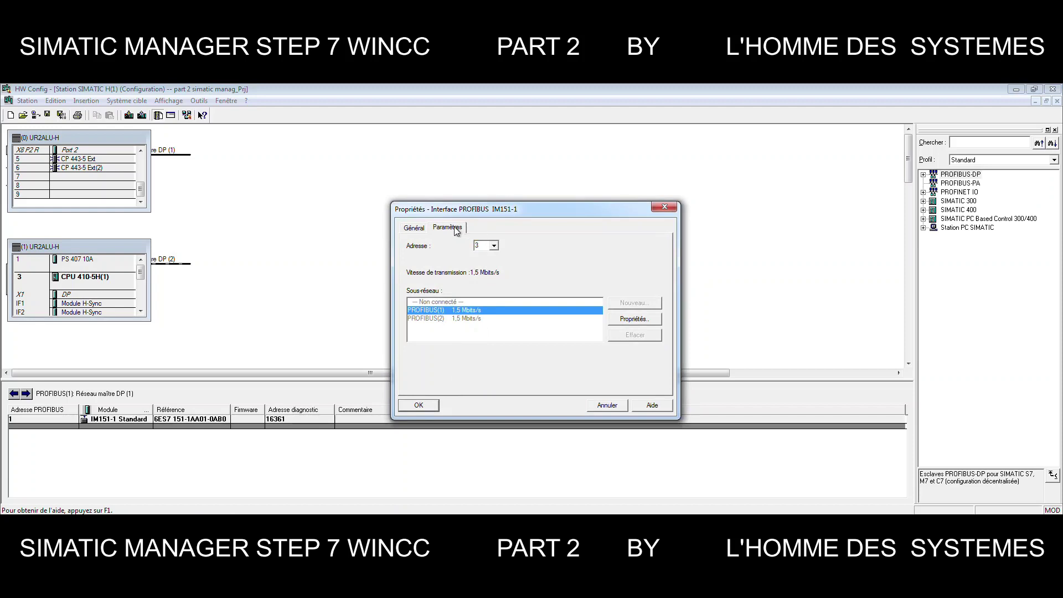
Review the IM151-1 interface details and the PROFIBUS(1) network settings and cable options, and accept PROFIBUS address 3 on subnet PROFIBUS(1)
left_click(413, 227)
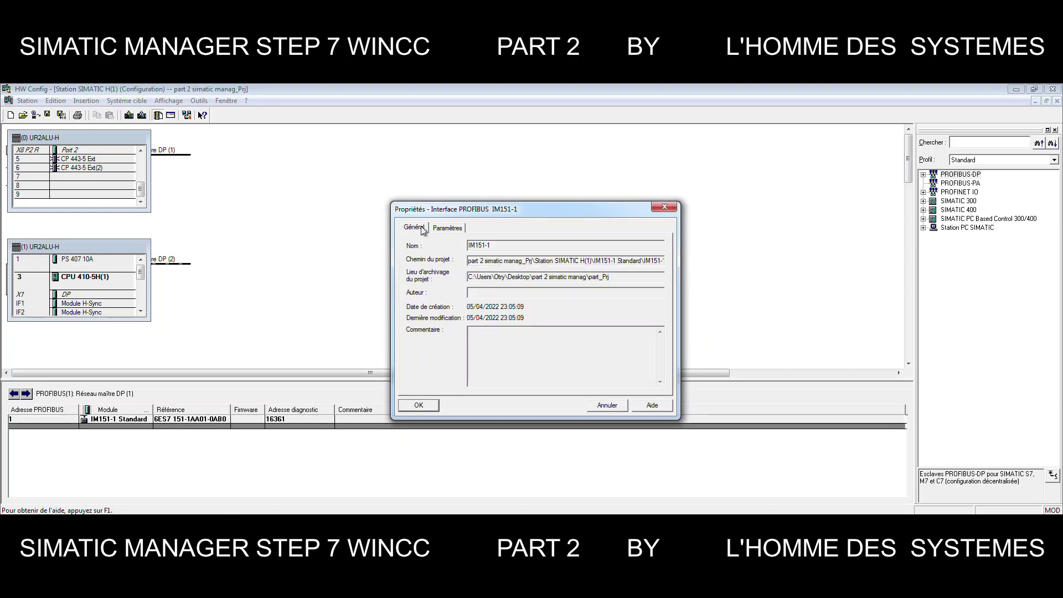
left_click(445, 228)
left_click(631, 320)
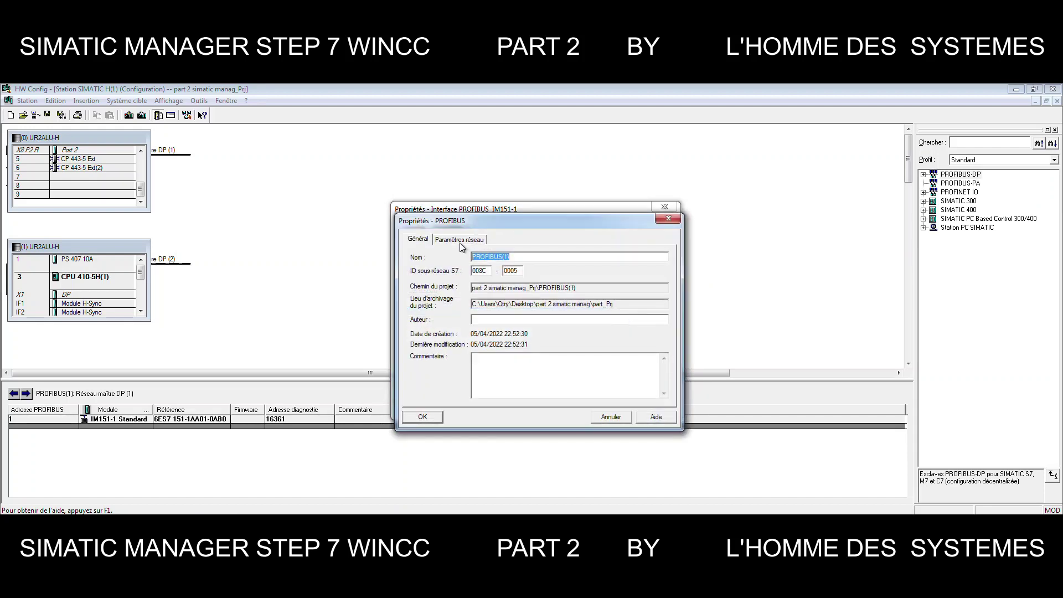
left_click(461, 240)
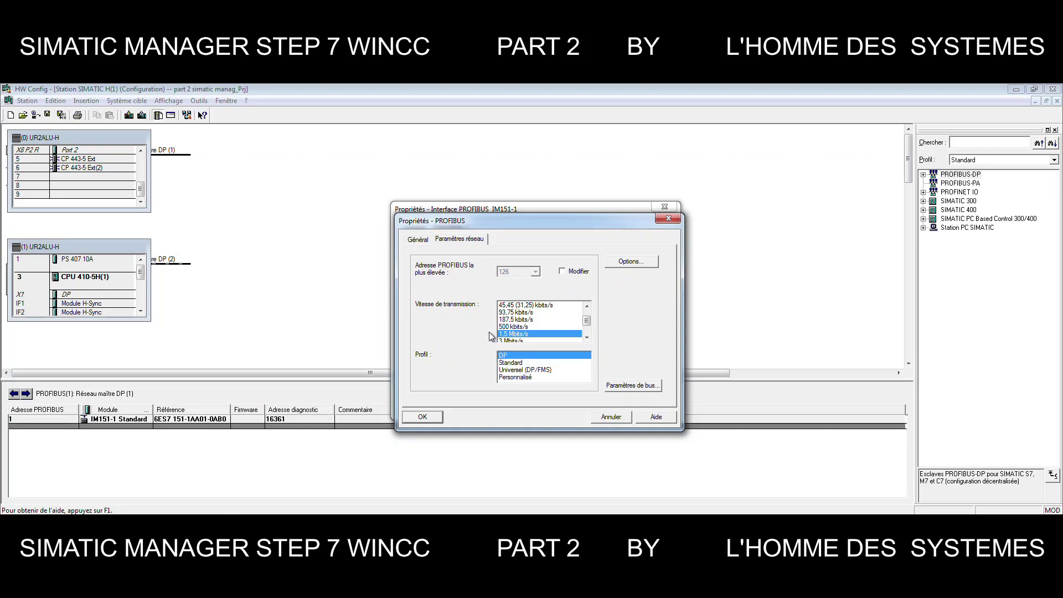
left_click(629, 264)
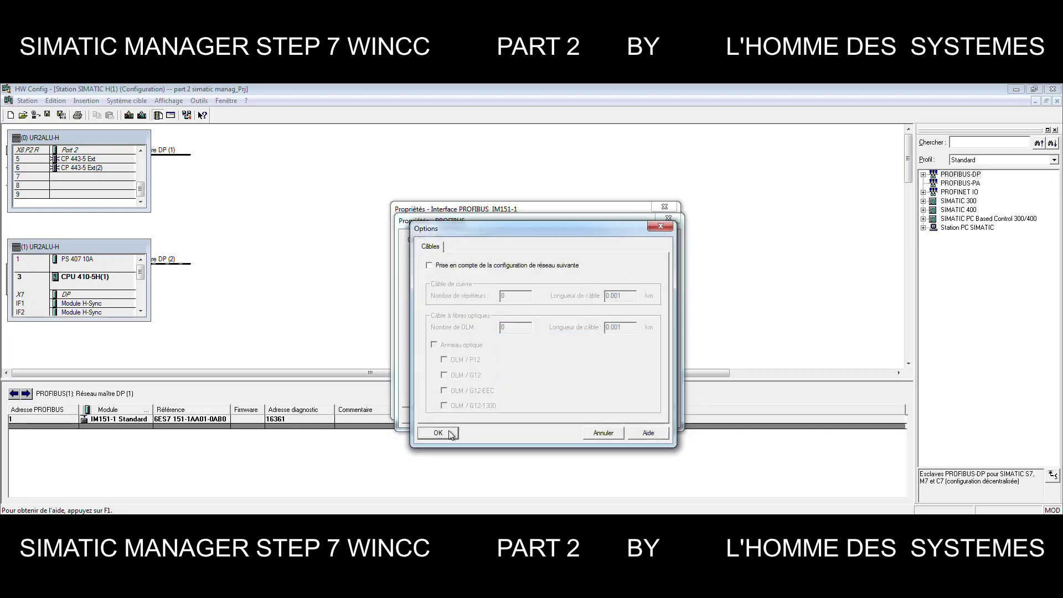
left_click(438, 433)
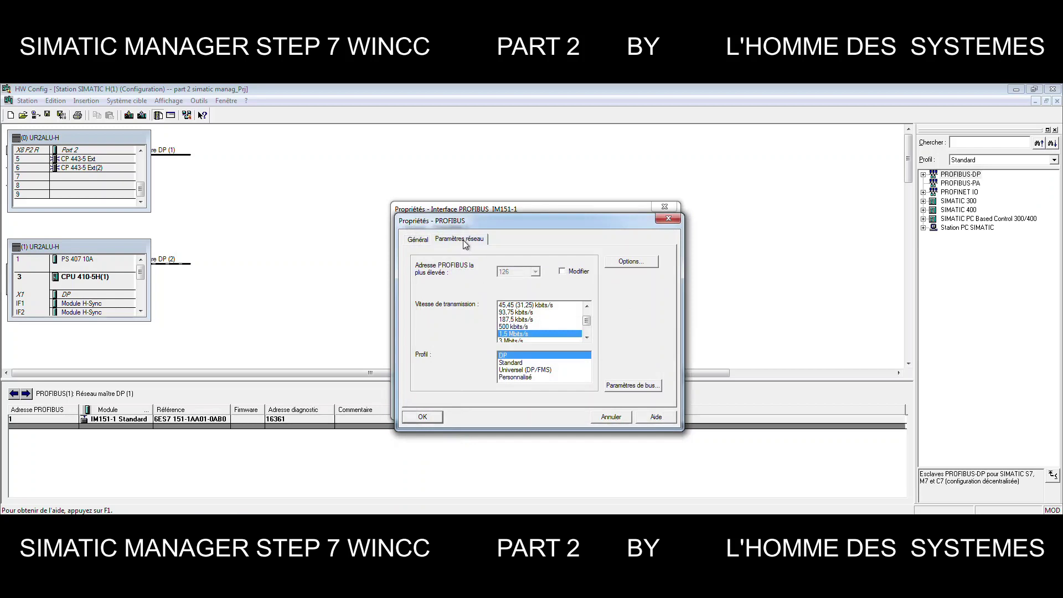
left_click(423, 241)
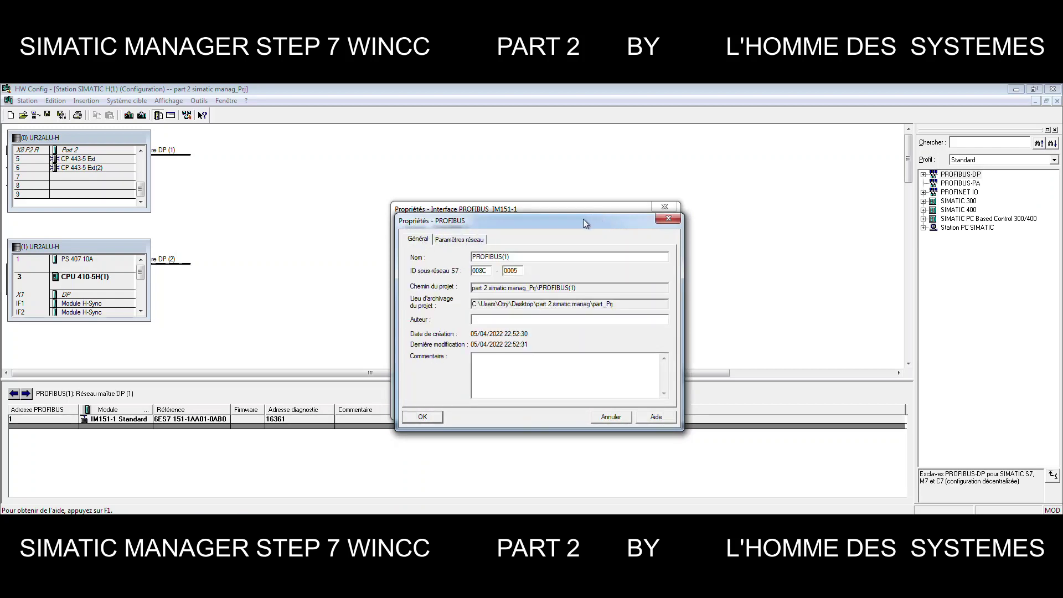
left_click_drag(583, 218, 567, 126)
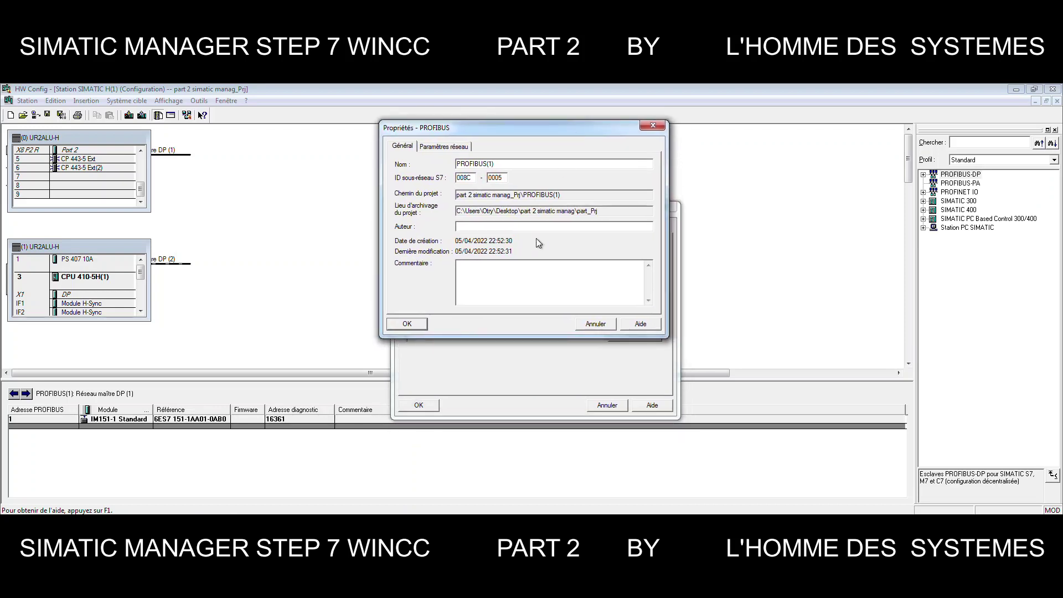
left_click(416, 325)
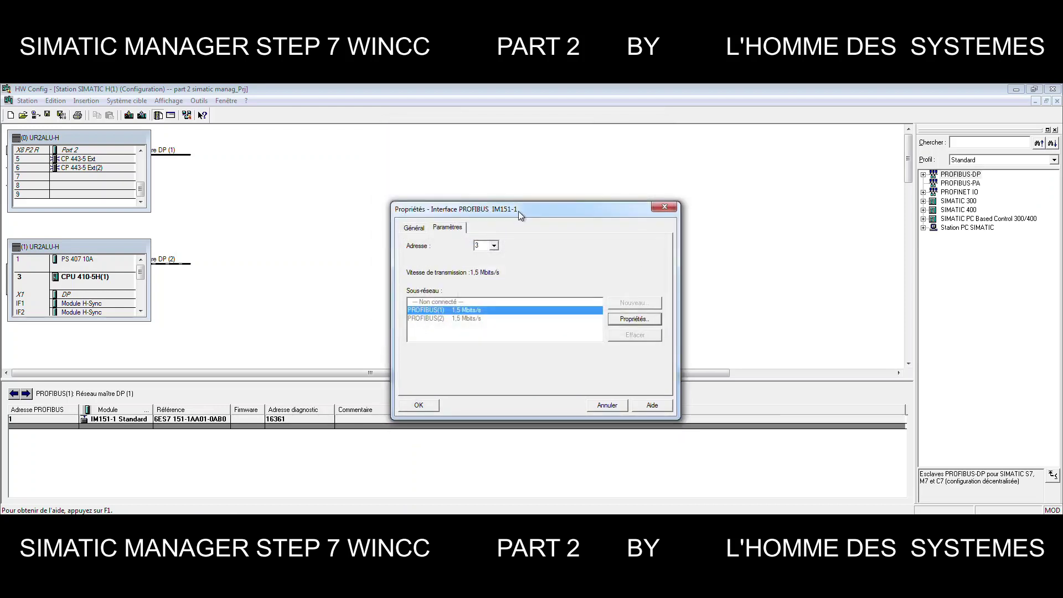
left_click_drag(519, 211, 520, 127)
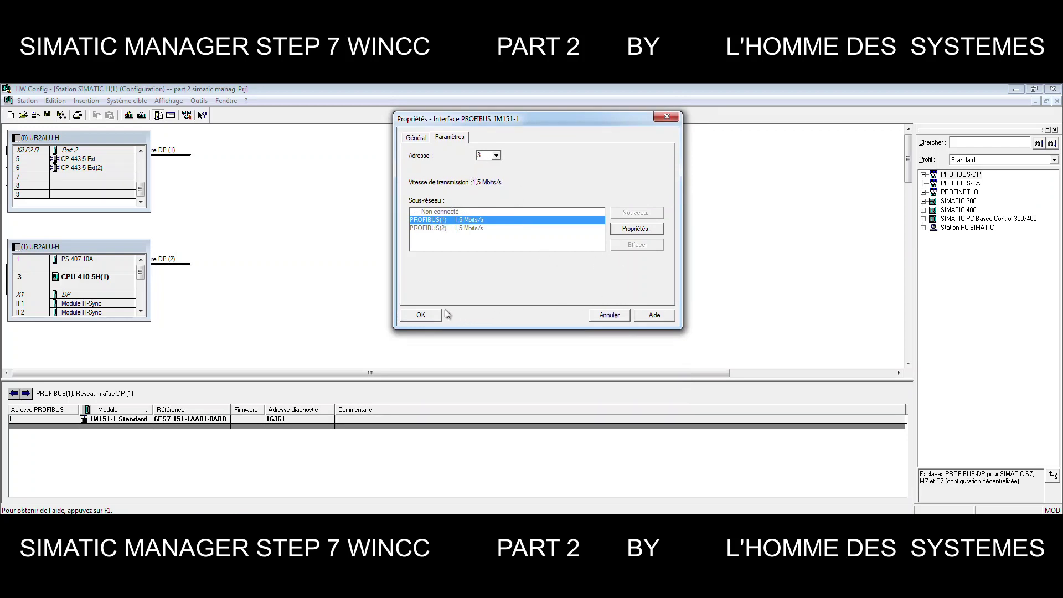
left_click(426, 315)
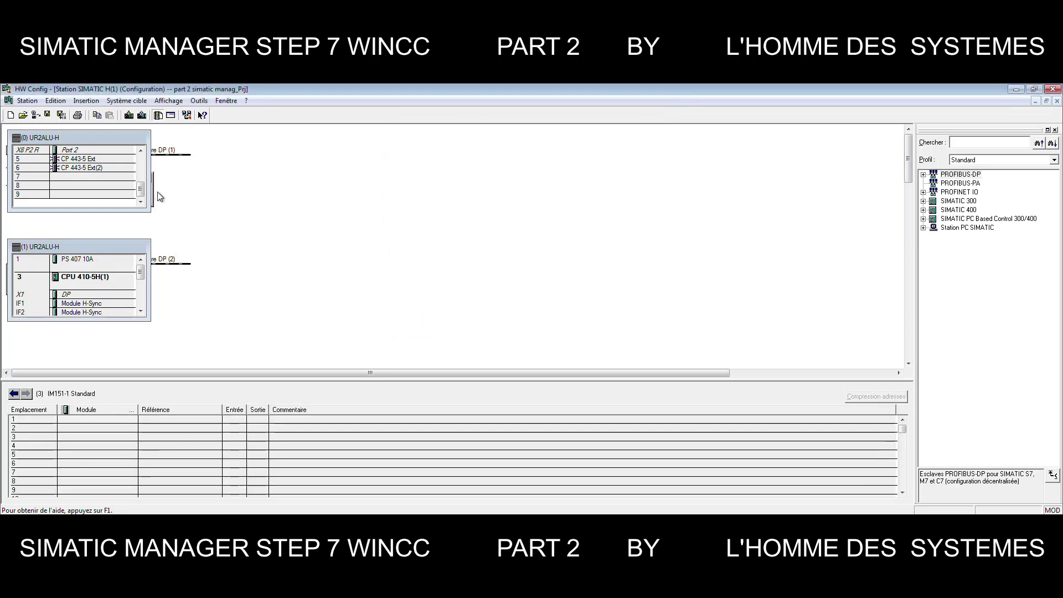
Narrow the rack 0 window and spread the two IM151-1 slaves side by side under DP master system (1)
left_click_drag(155, 197, 62, 202)
left_click_drag(134, 191, 266, 201)
left_click_drag(164, 199, 208, 200)
left_click(46, 172)
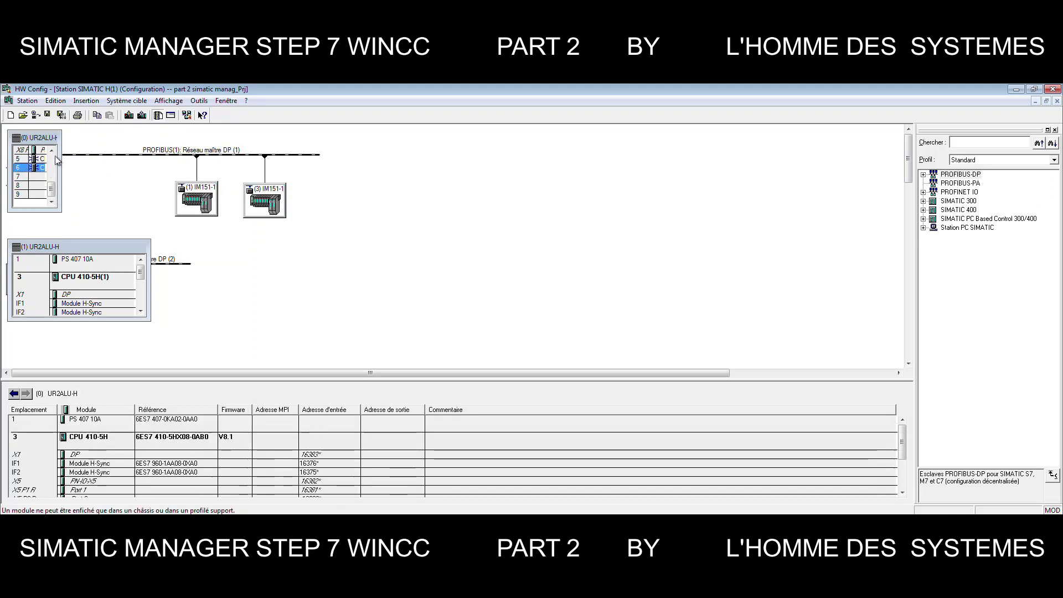
Move and enlarge the rack 0 window so its module names are readable beside the DP master line, with slot 1 at the top
left_click_drag(51, 138, 136, 178)
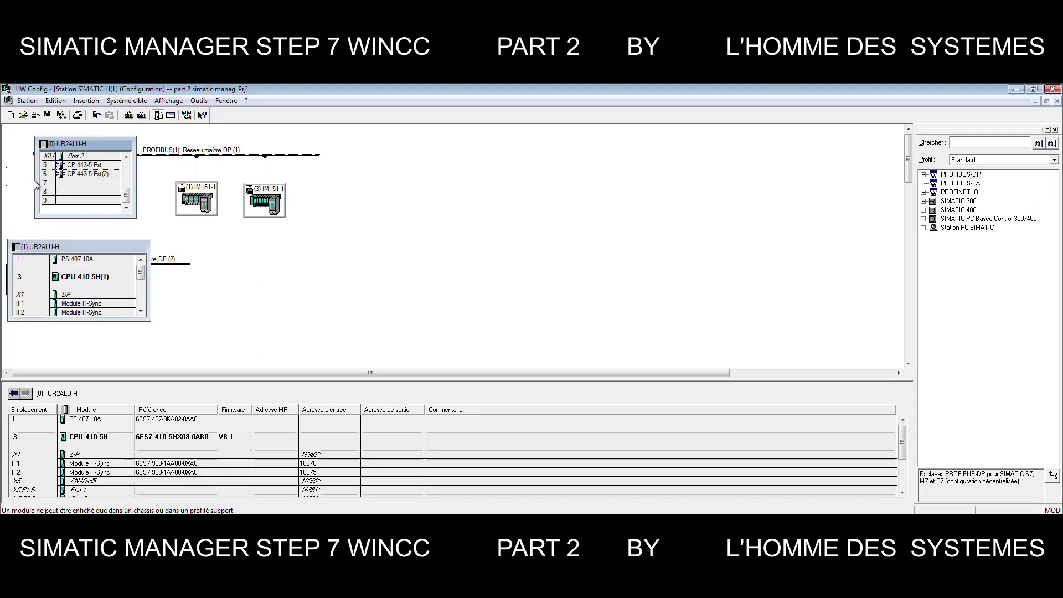
left_click_drag(34, 181, 2, 181)
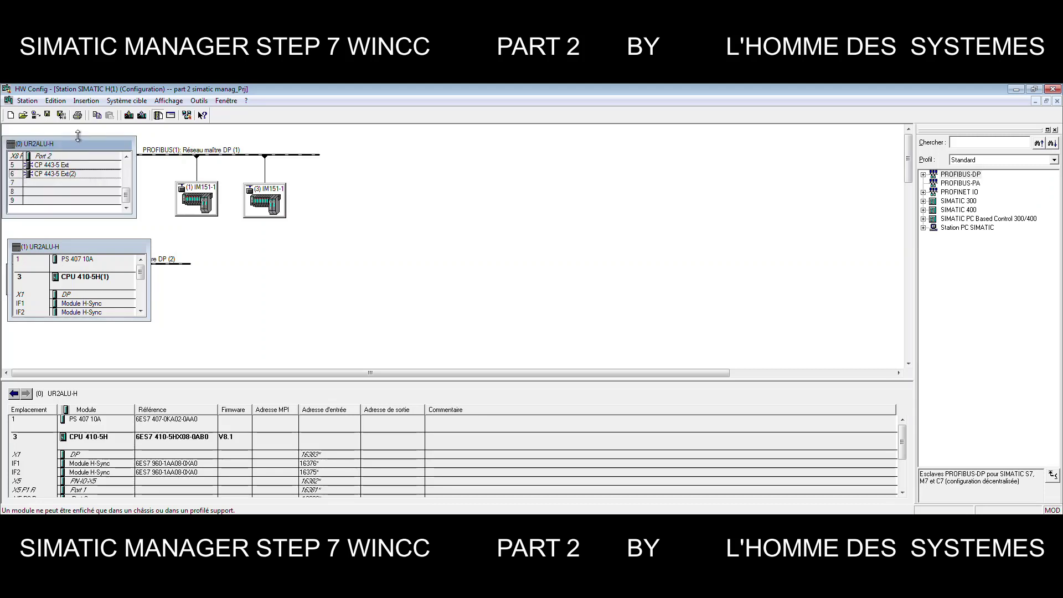
left_click_drag(81, 137, 77, 113)
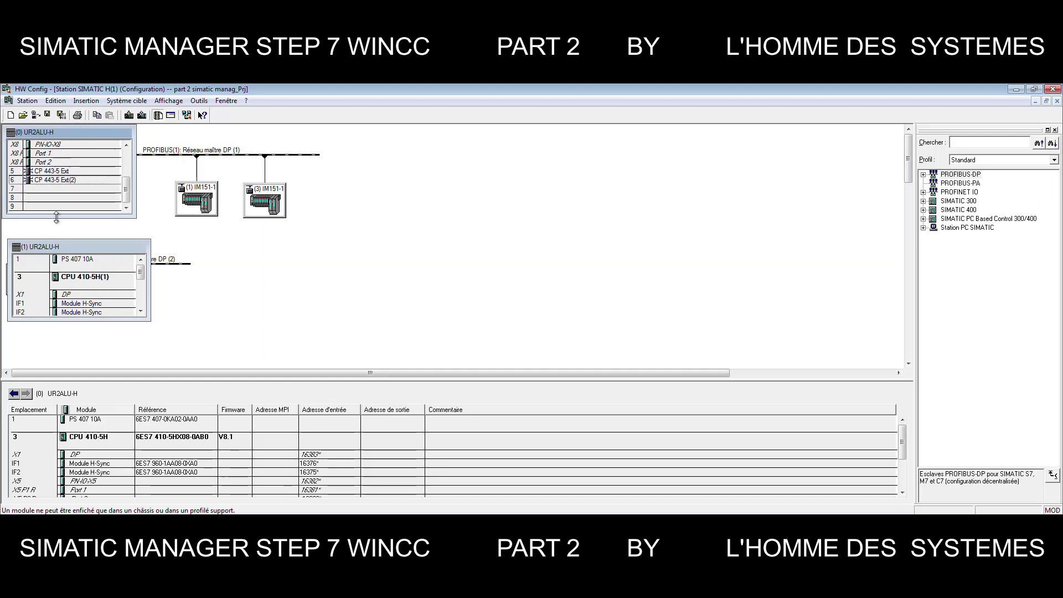
left_click_drag(56, 218, 59, 228)
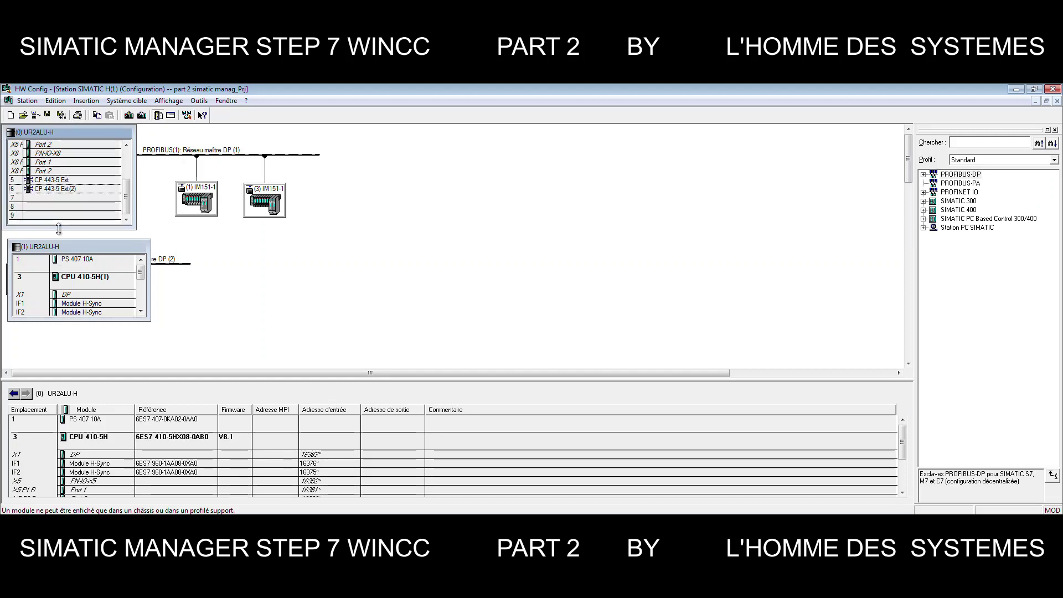
left_click_drag(129, 202, 130, 149)
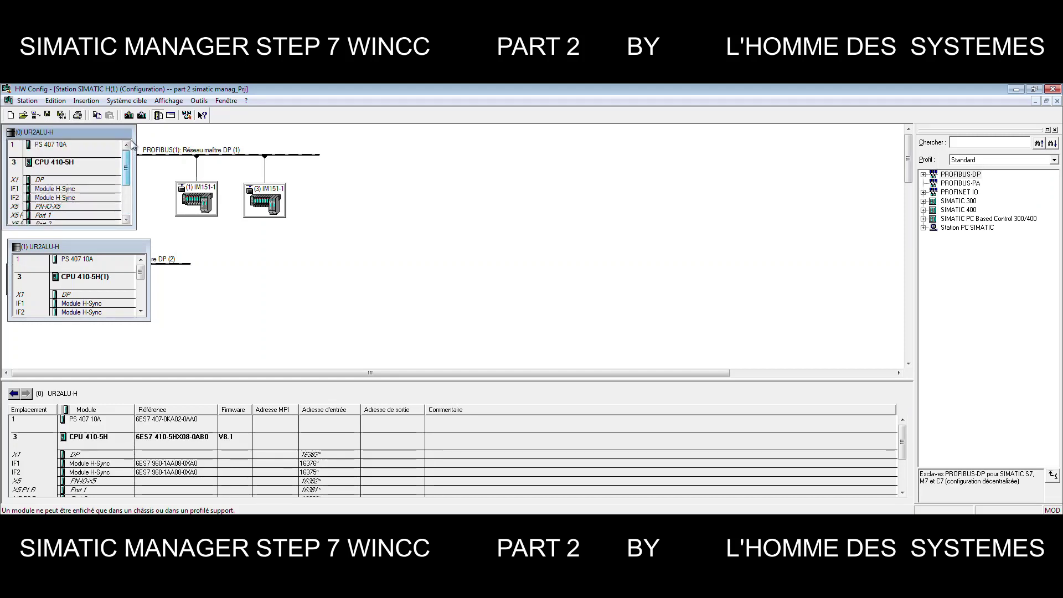
View the DP slave properties of the IM151-1 at PROFIBUS address 1 and close them unchanged
left_click(201, 188)
right_click(201, 188)
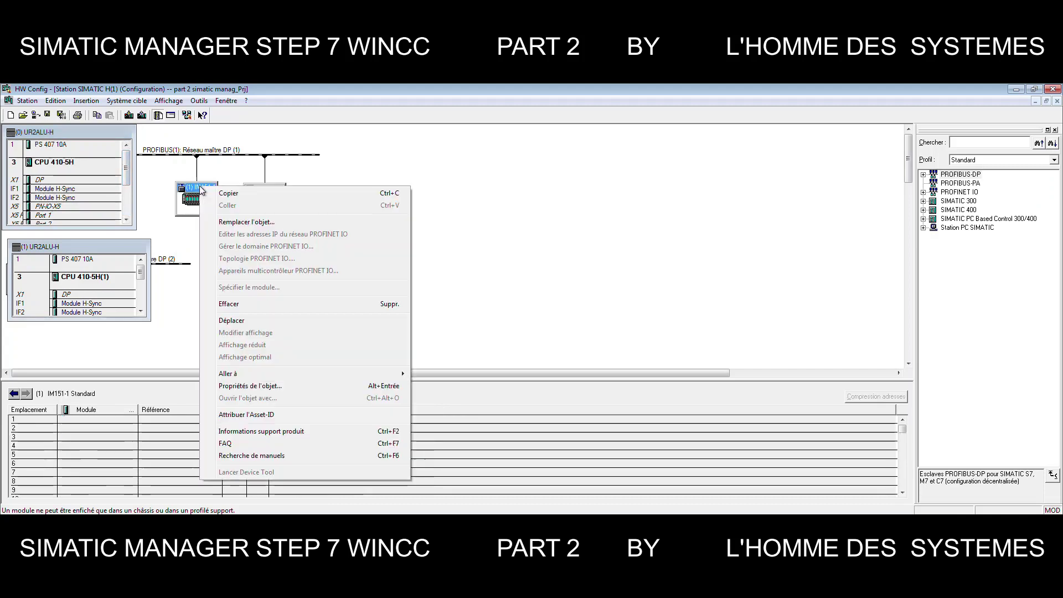
left_click(248, 385)
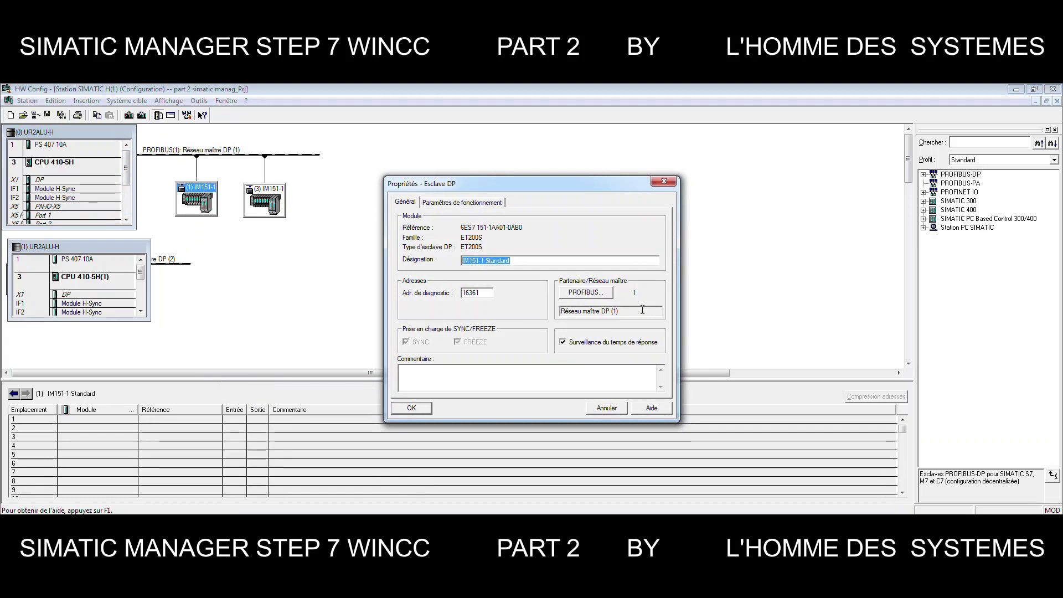
left_click(416, 407)
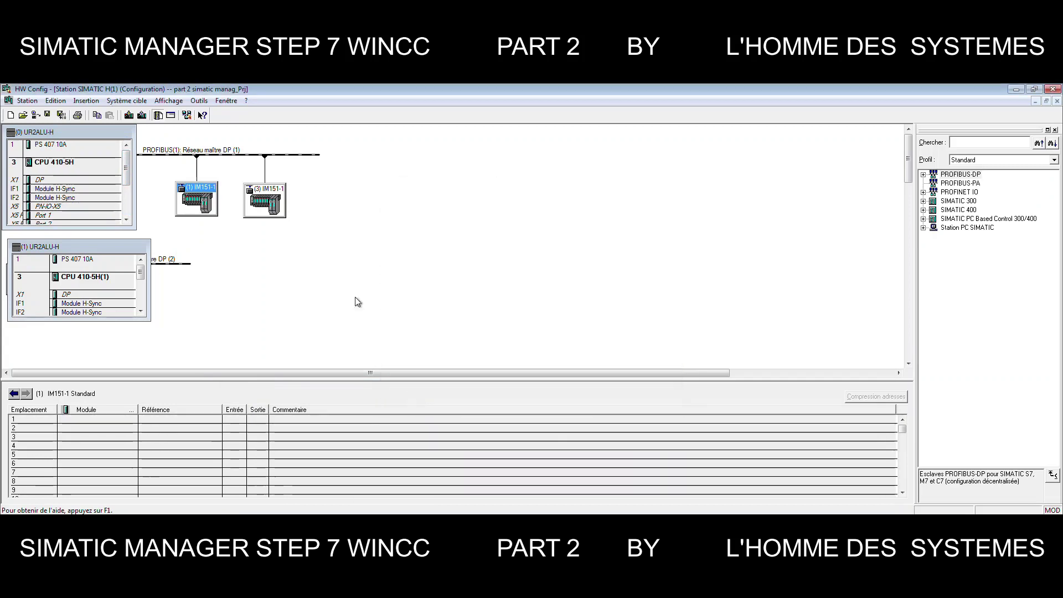
Check the properties of the X1 DP interface of CPU 410-5H in rack 0 and close them unchanged
left_click(67, 179)
right_click(54, 177)
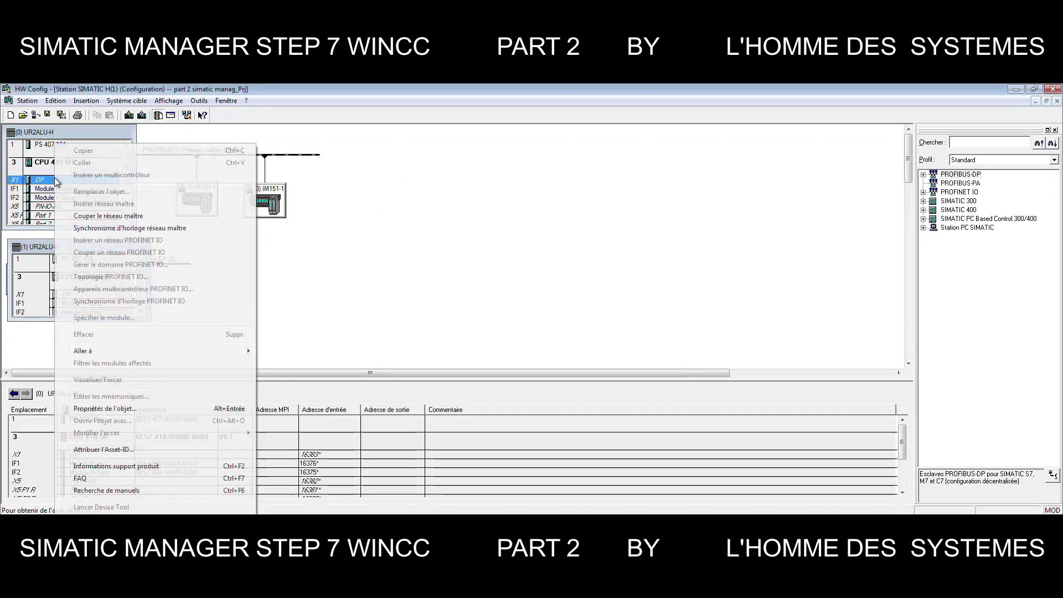
left_click(105, 408)
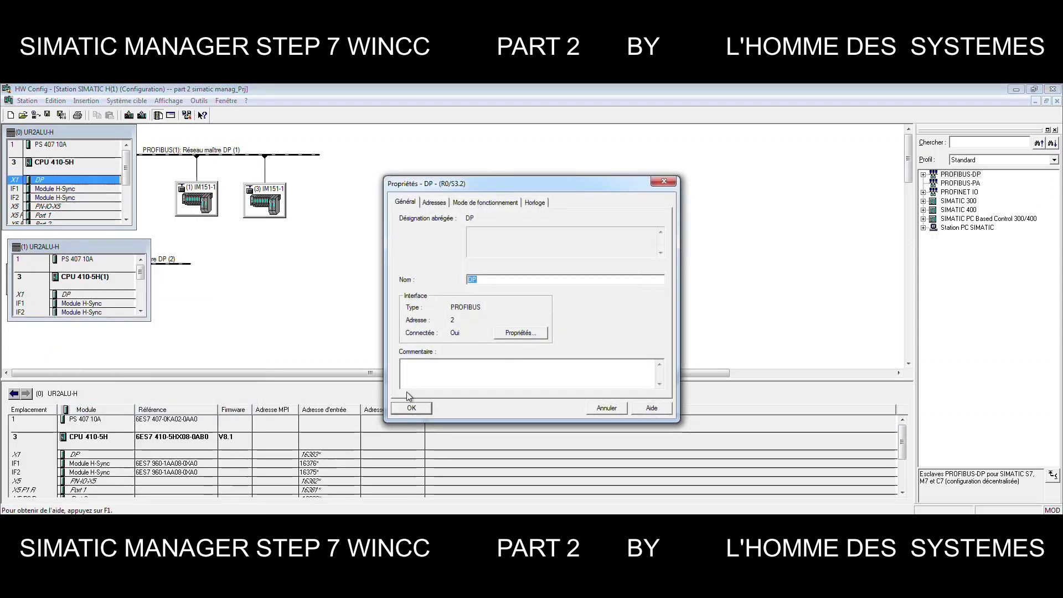
left_click(400, 406)
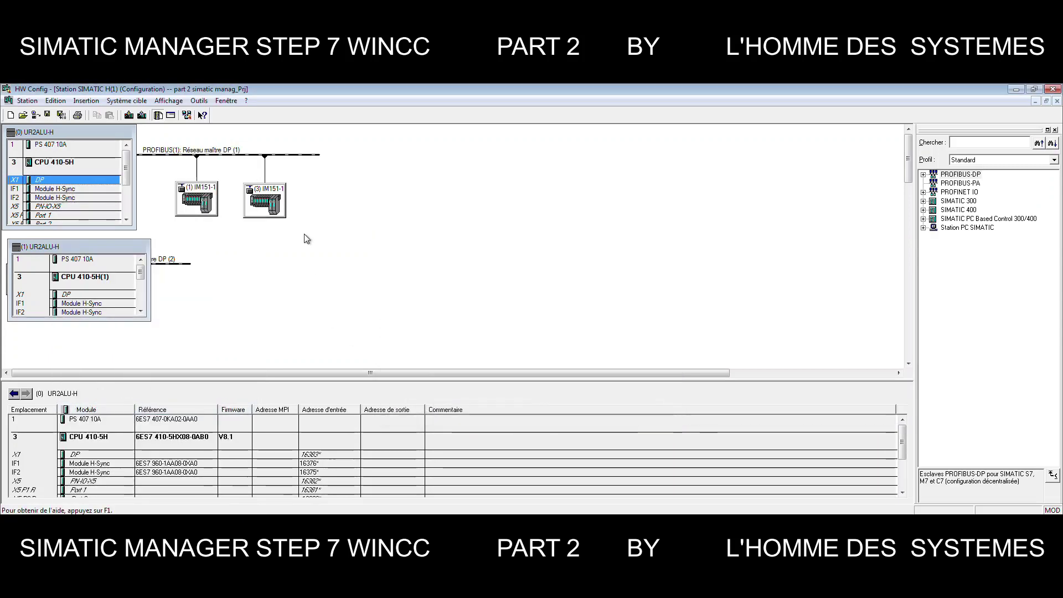
View the DP slave properties of the IM151-1 at PROFIBUS address 3 and close them unchanged
left_click(259, 196)
right_click(259, 196)
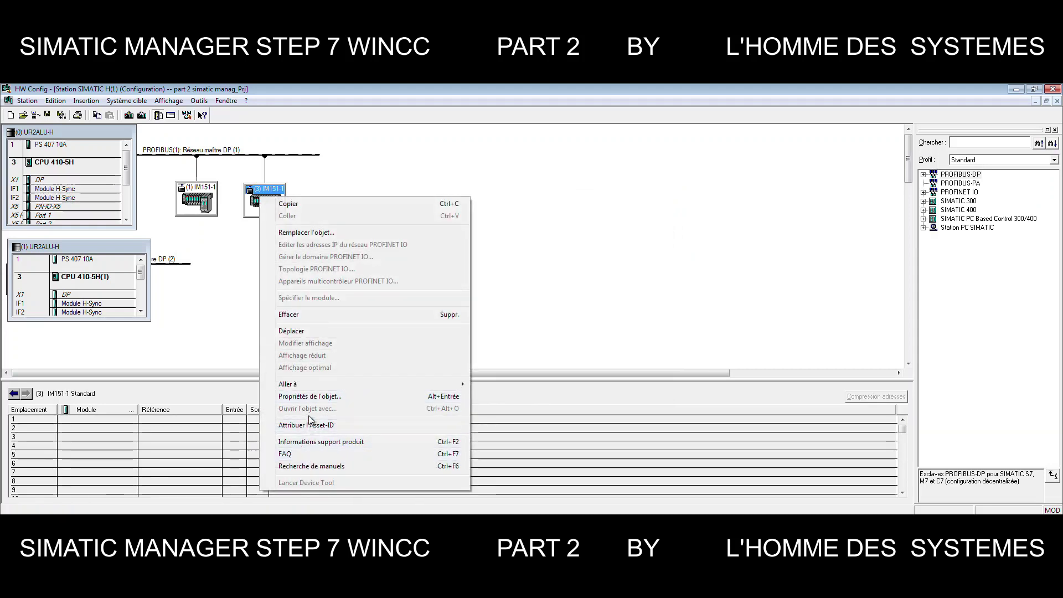
left_click(321, 397)
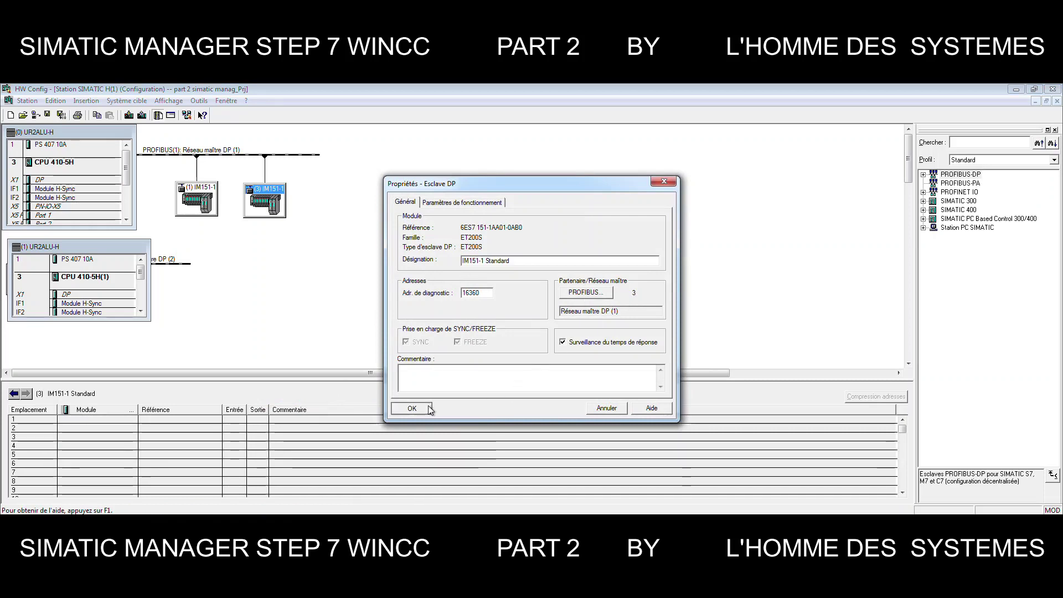
left_click(412, 408)
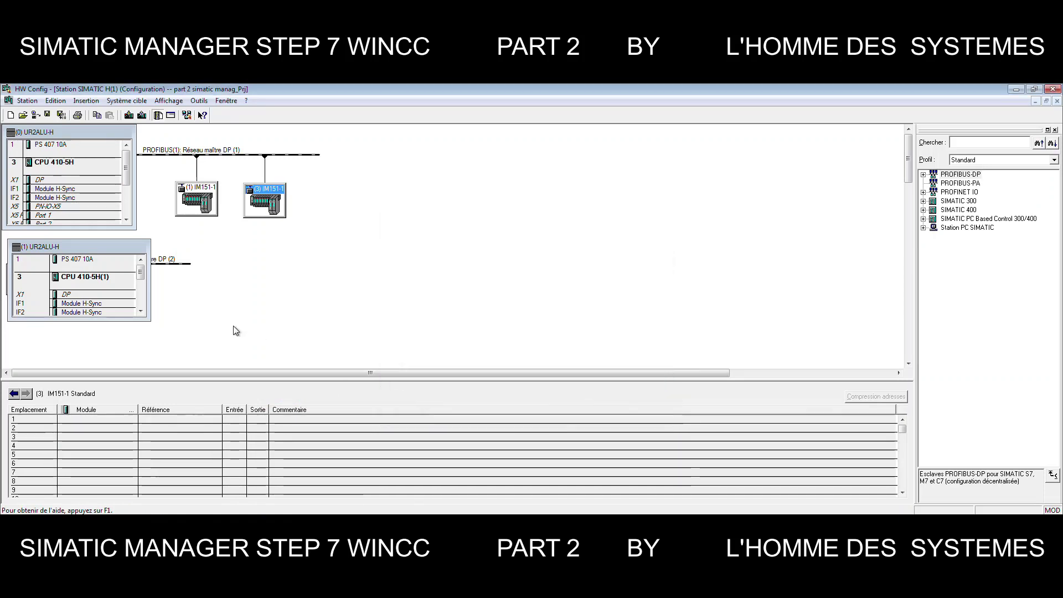
Check the properties of the X1 DP interface of CPU 410-5H(1) in rack 1 and close them unchanged
left_click(73, 295)
right_click(72, 295)
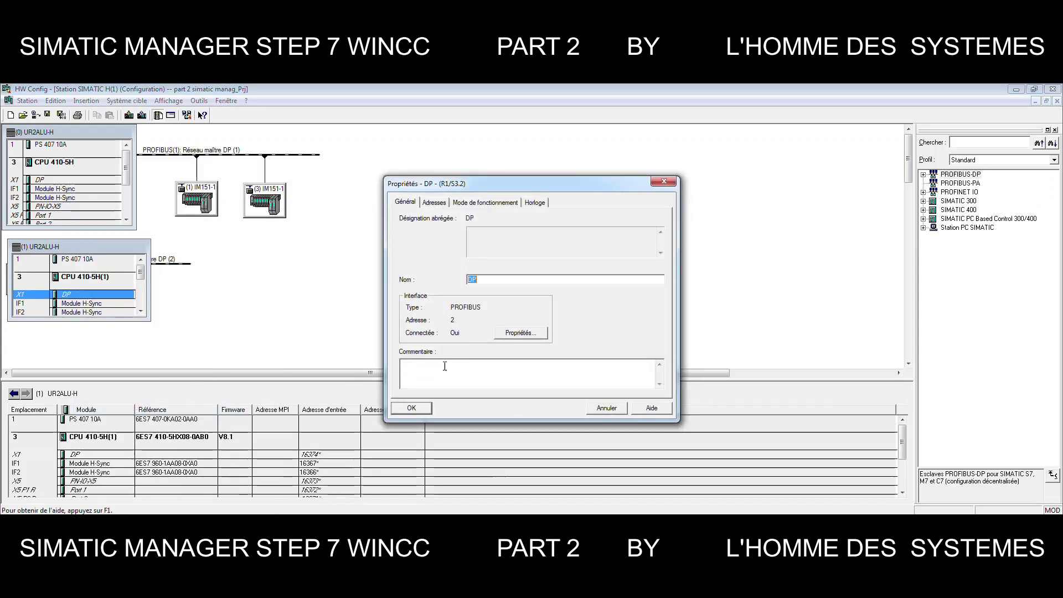
left_click(416, 409)
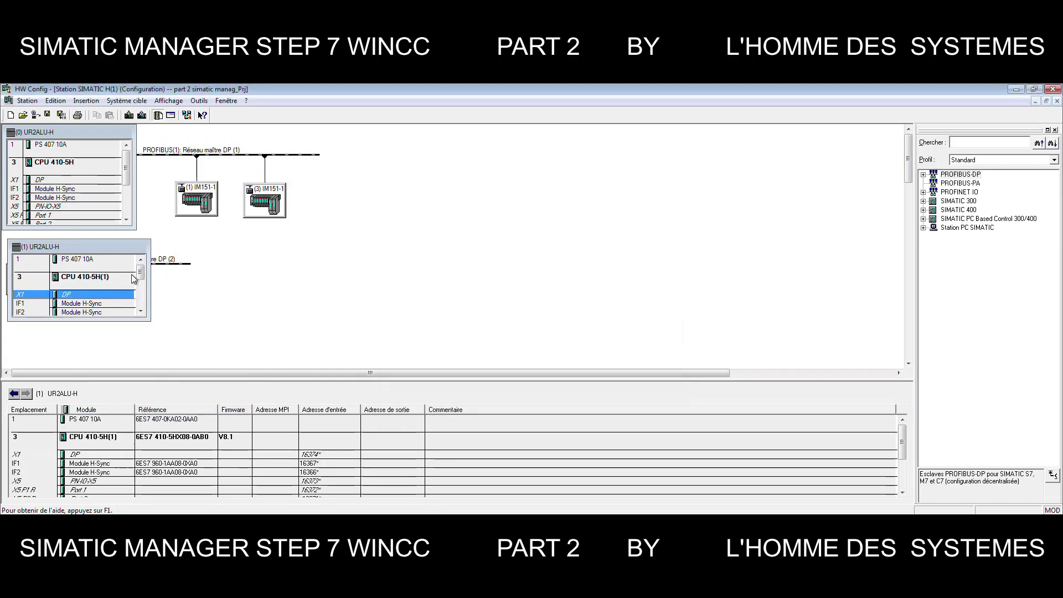
Insert a SIMODRIVE sensor slave at address 1 on the PROFIBUS(2) DP master system
left_click(165, 264)
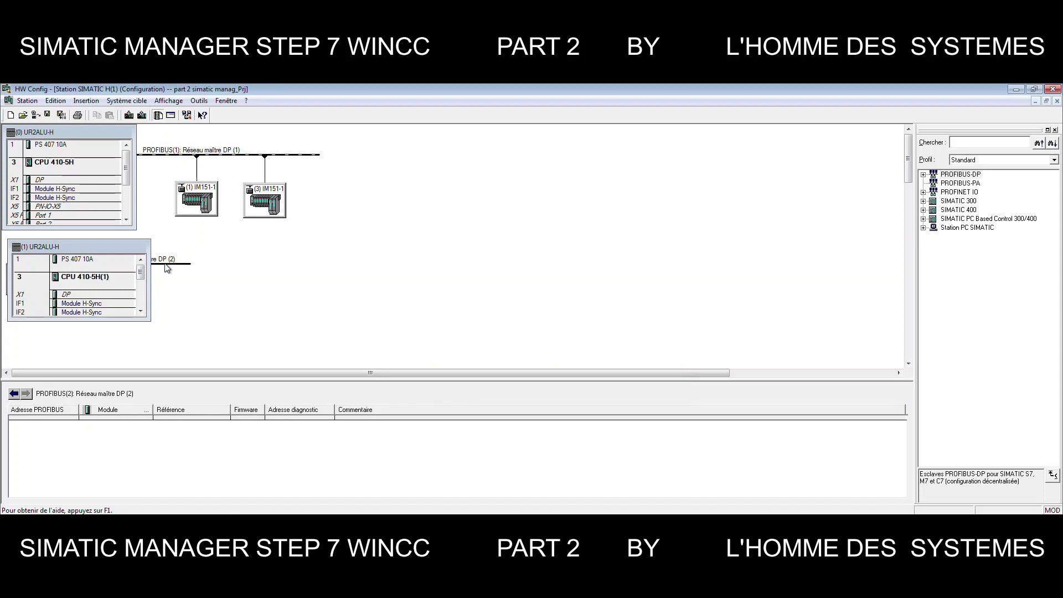
right_click(174, 264)
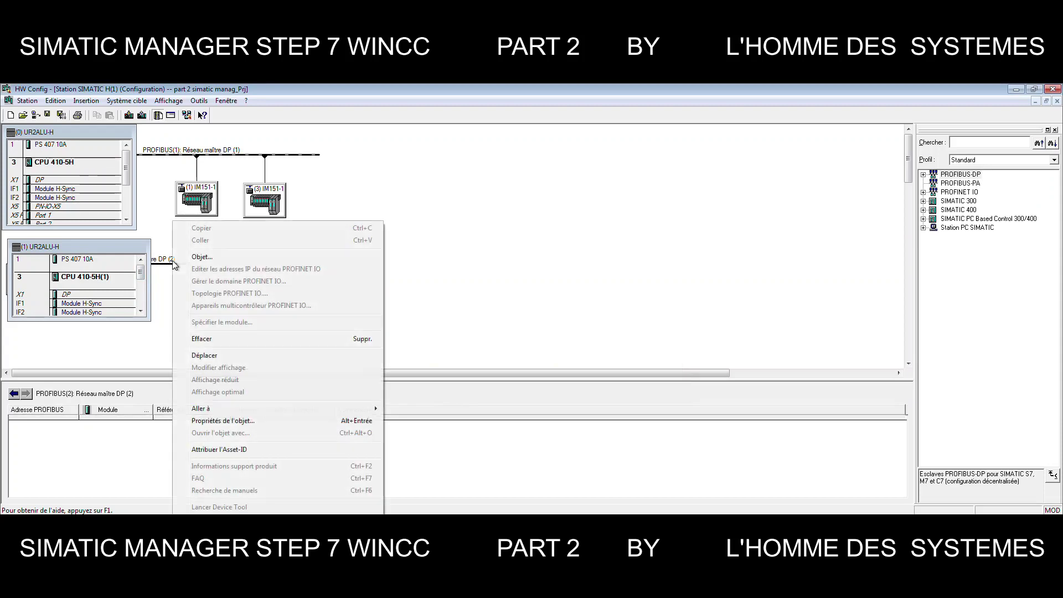
left_click(221, 259)
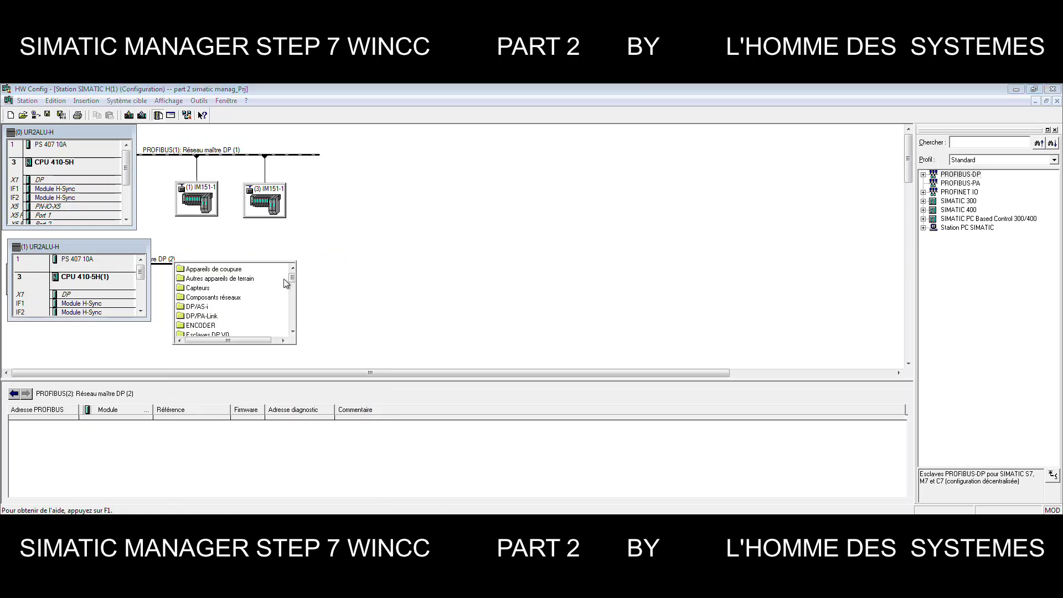
scroll(291, 332, "down", 5)
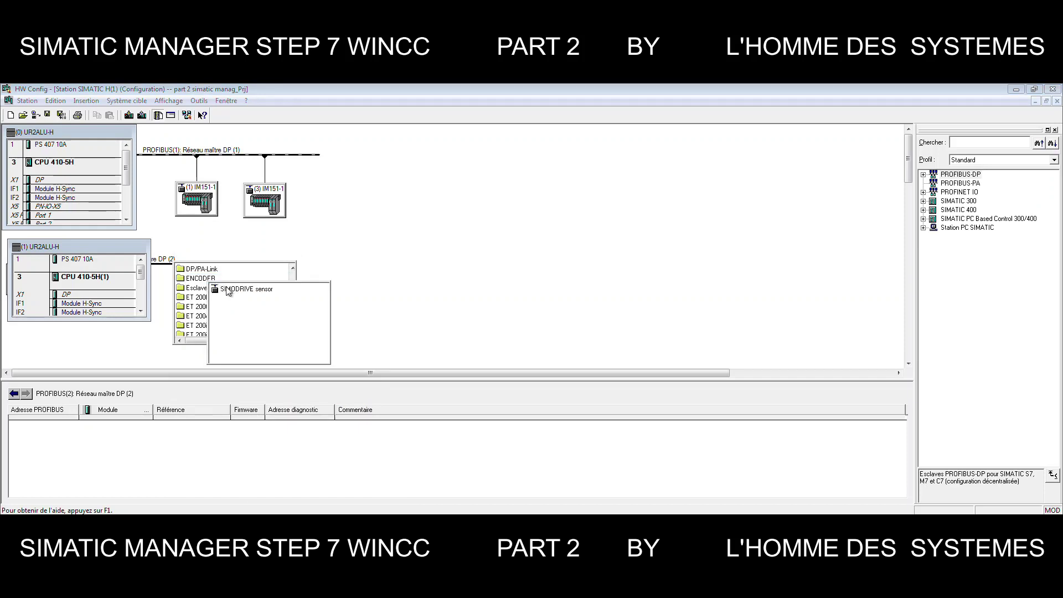
left_click(228, 290)
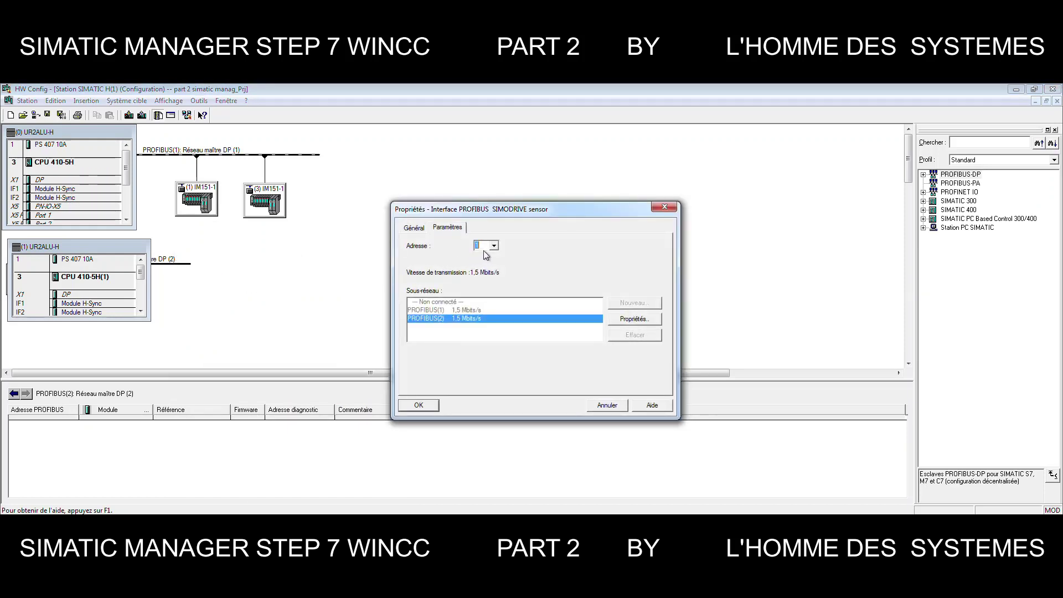
left_click(419, 406)
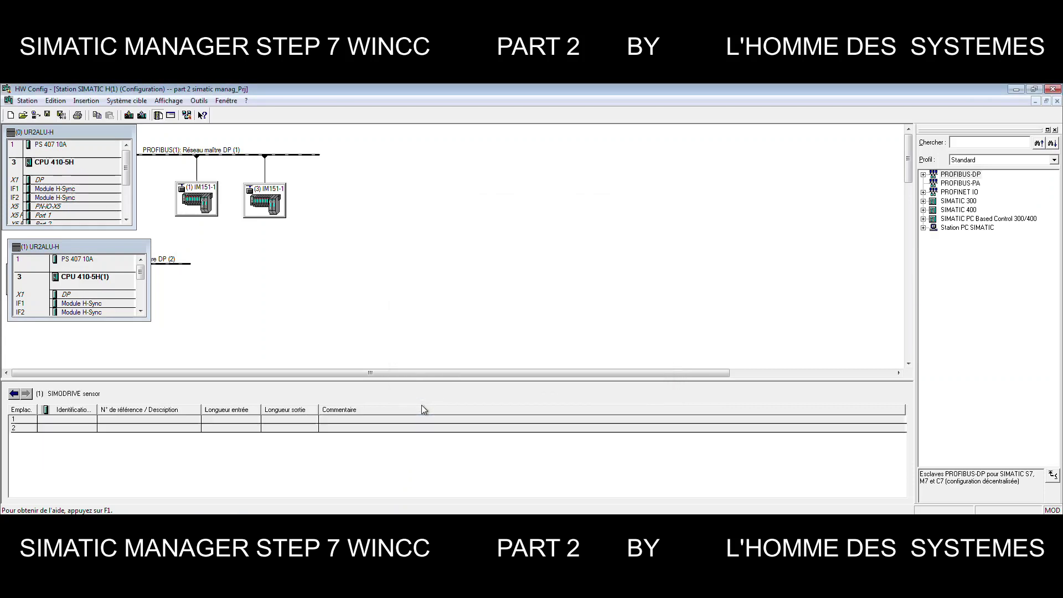
Move the SIMODRIVE sensor farther along the PROFIBUS(2) line, clear of rack 1, and enlarge the rack 1 table to show more interfaces
right_click(143, 255)
left_click(132, 254)
left_click_drag(132, 254, 41, 255)
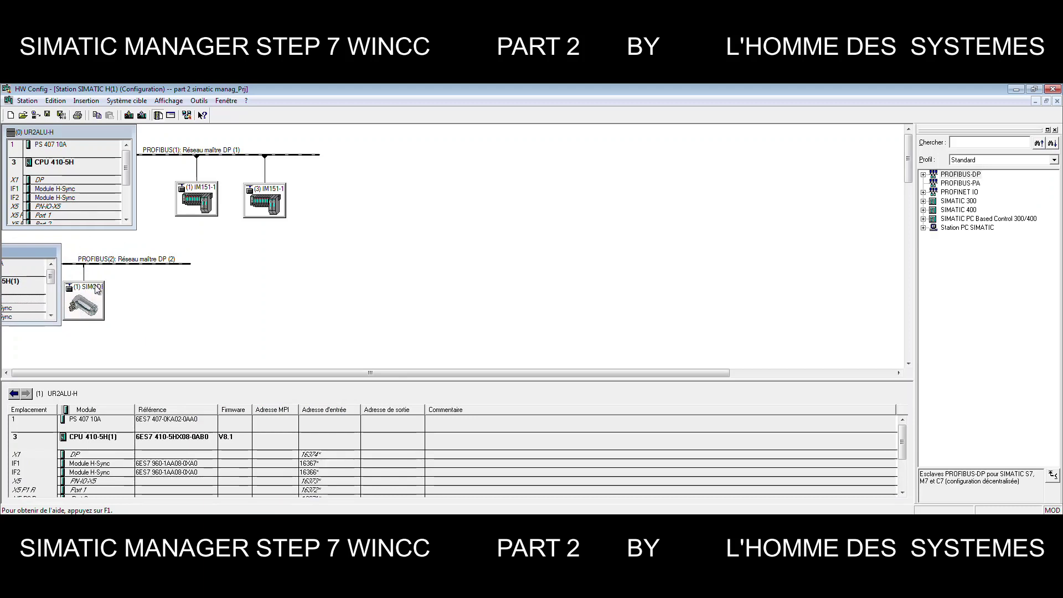
left_click_drag(100, 289, 257, 278)
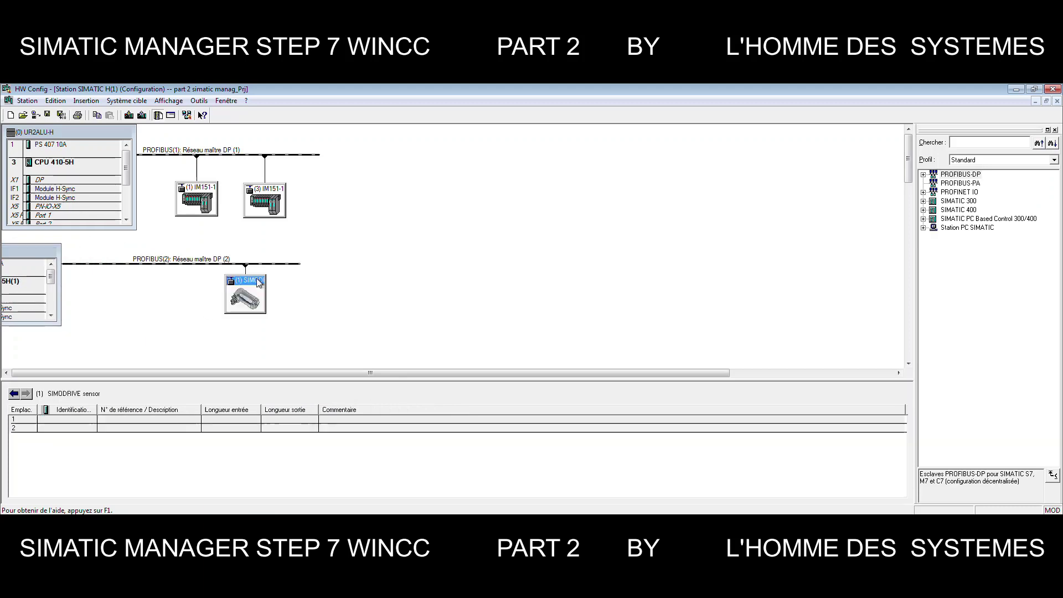
left_click_drag(41, 254, 115, 252)
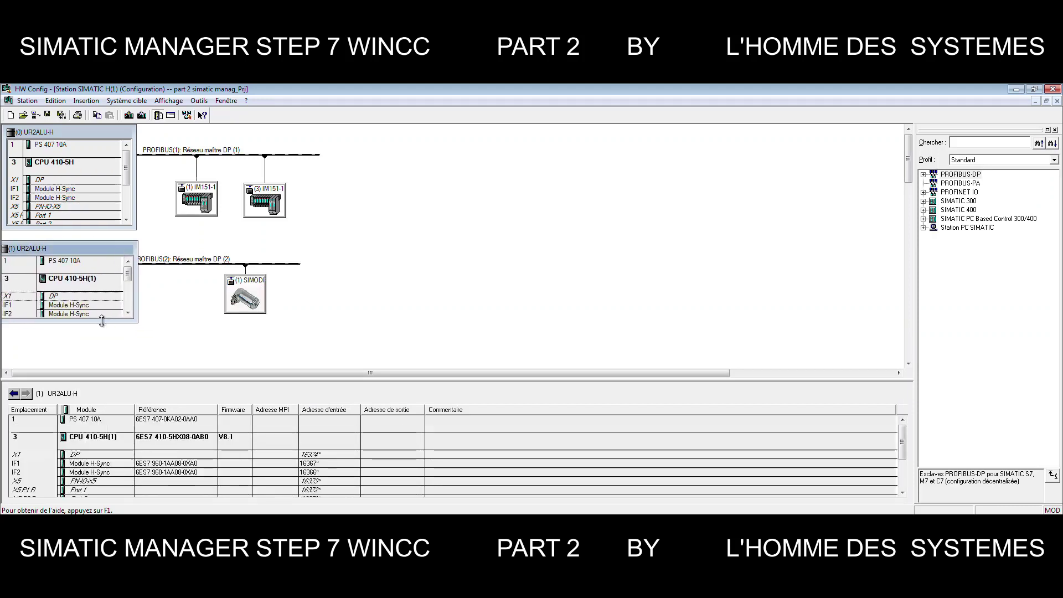
left_click_drag(101, 321, 101, 357)
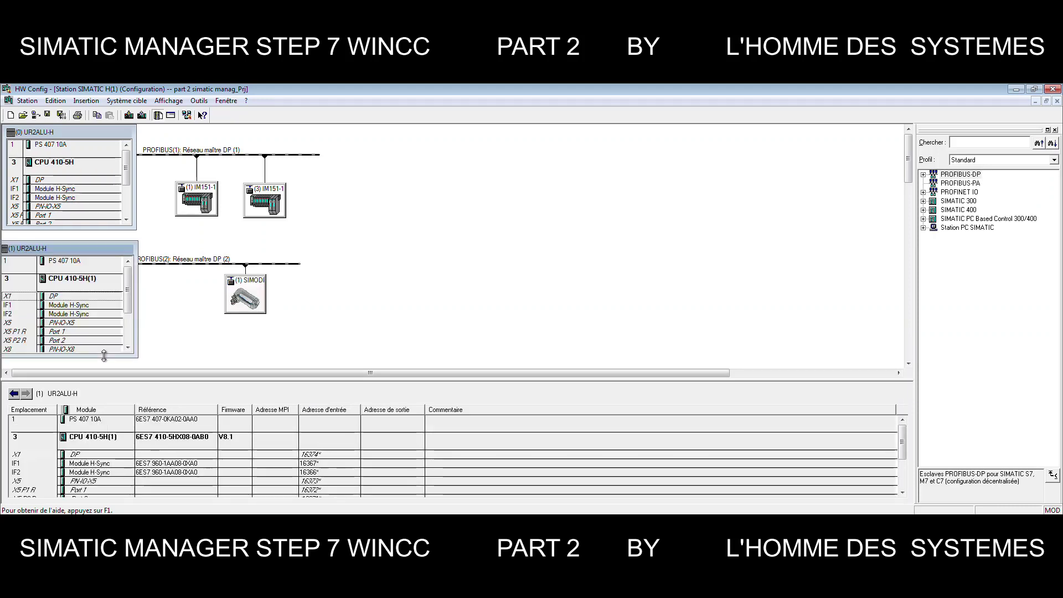
left_click(251, 307)
right_click(250, 307)
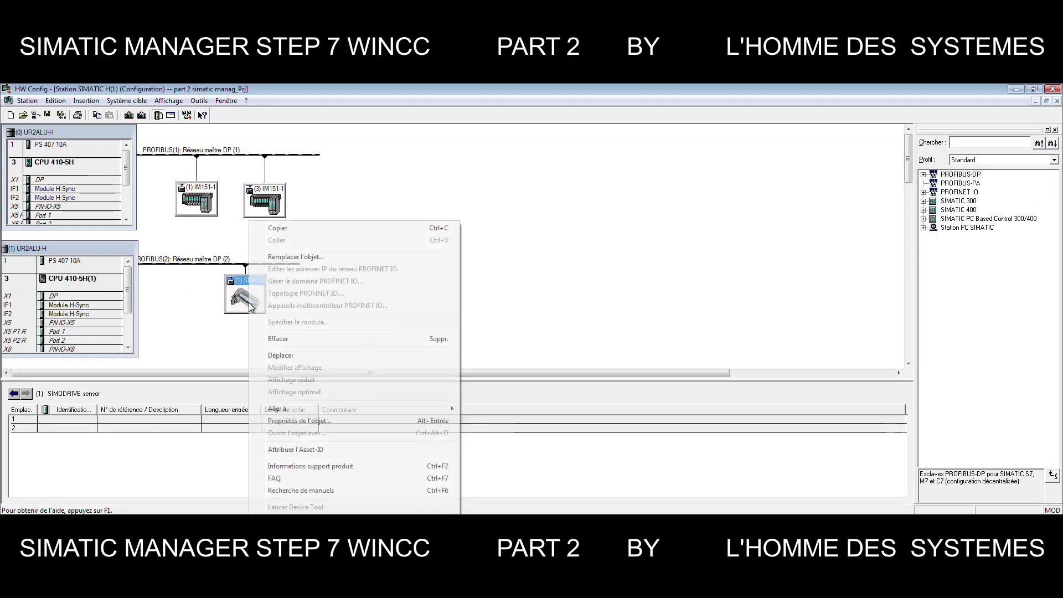
left_click(208, 206)
right_click(209, 207)
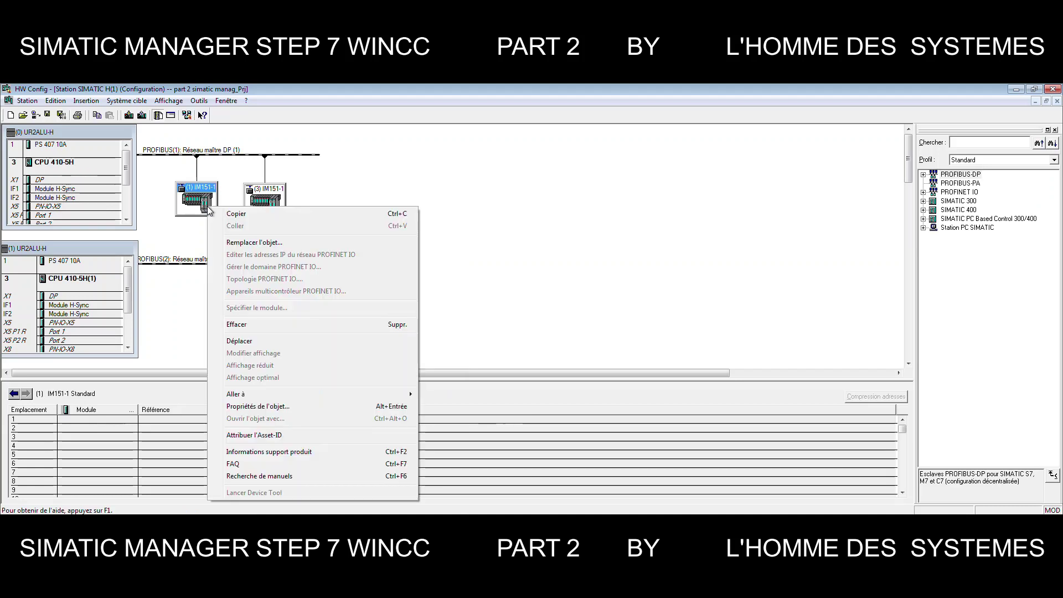
left_click(257, 198)
right_click(257, 202)
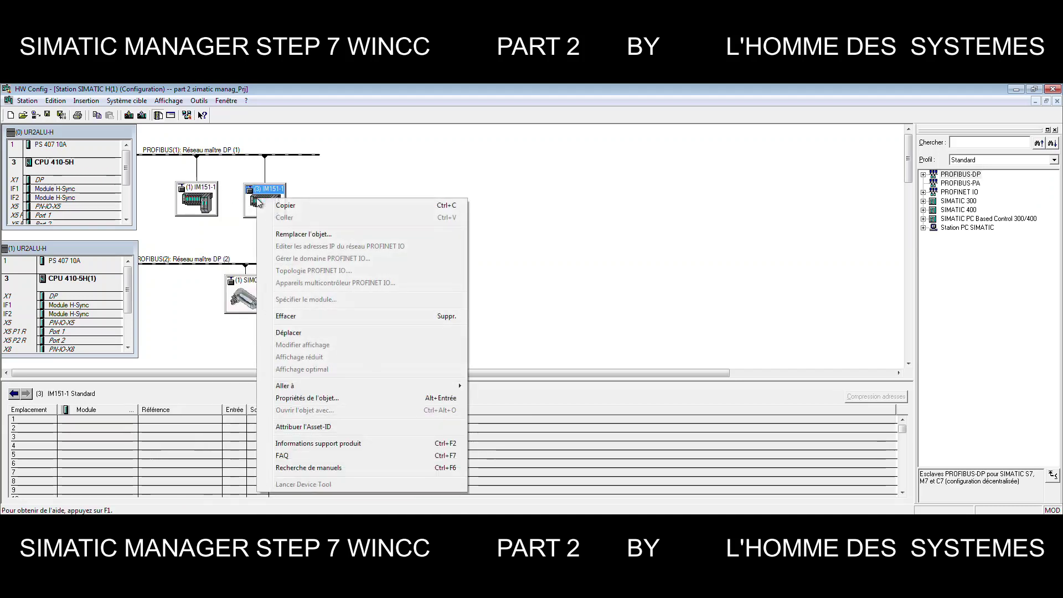
left_click(342, 183)
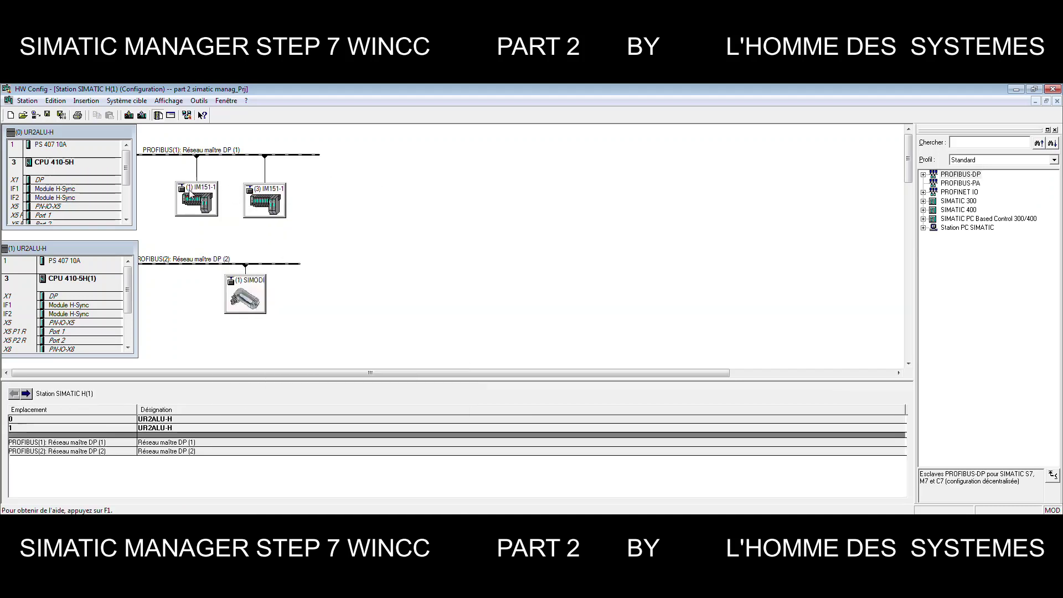
Try to save and compile the H station configuration
left_click(96, 129)
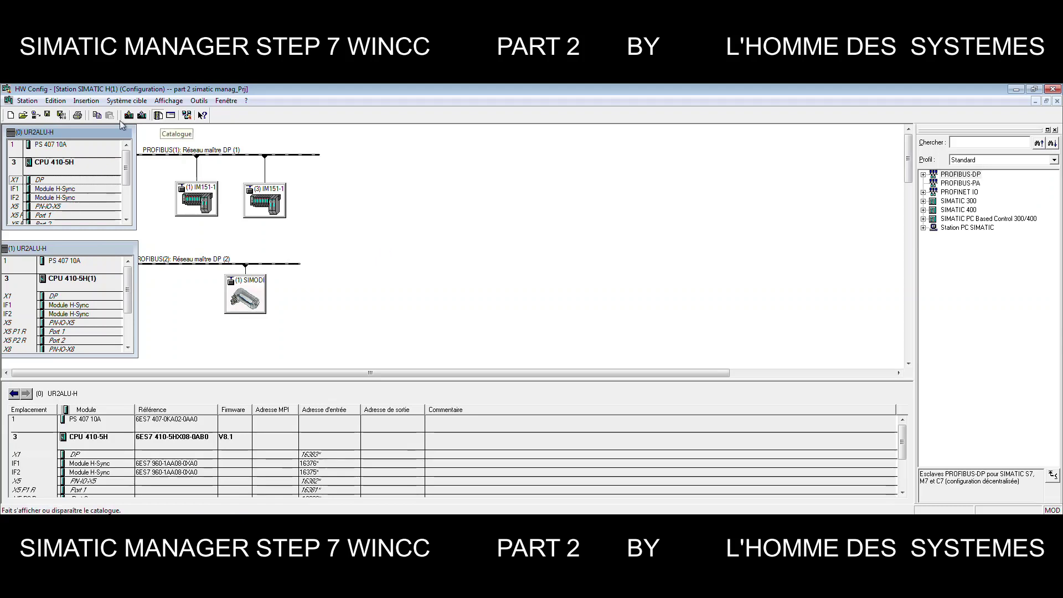
left_click(61, 116)
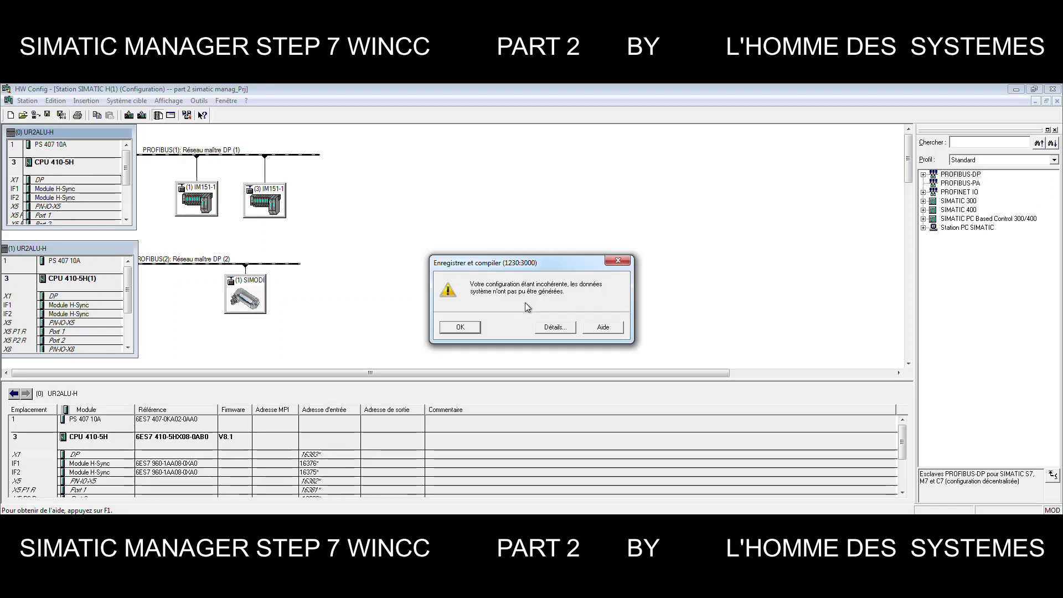
left_click(473, 326)
Insert a PM-E DC24..48V/AC24..230V power module in slot 1 of the IM151-1 at PROFIBUS address 1
left_click(209, 206)
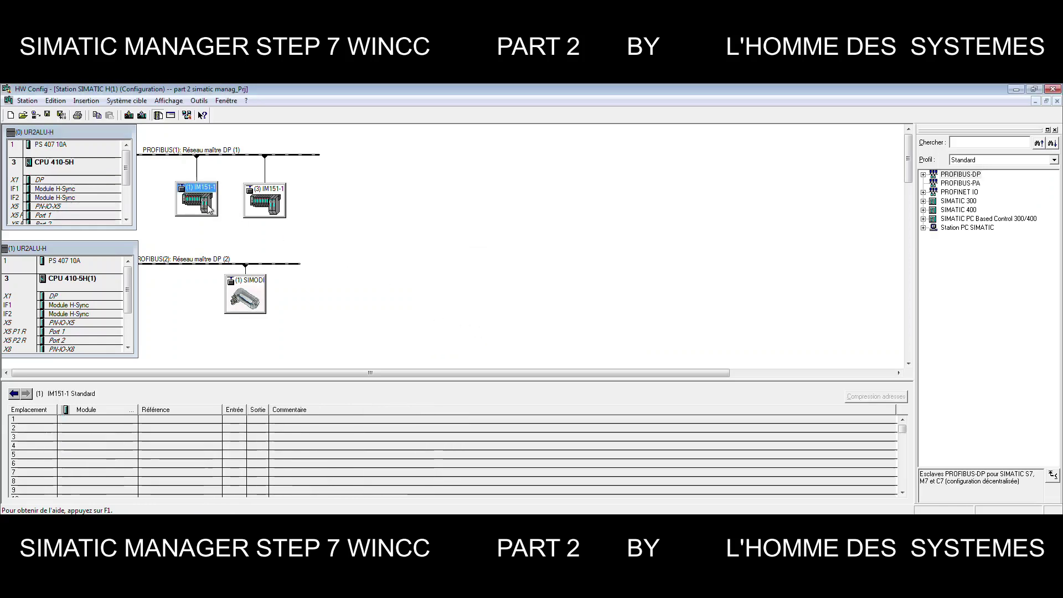
left_click(100, 417)
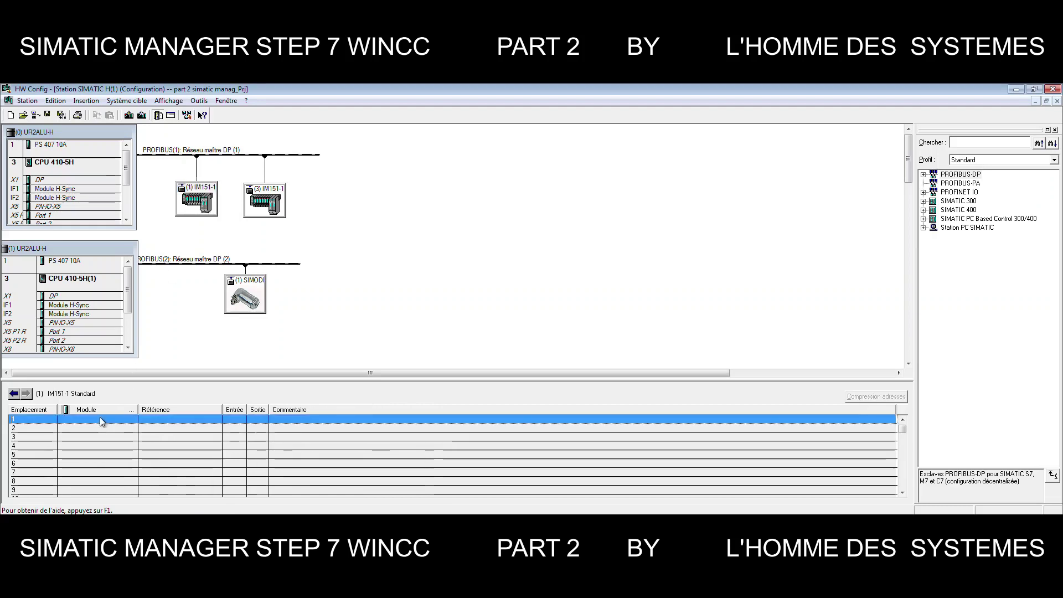
right_click(99, 417)
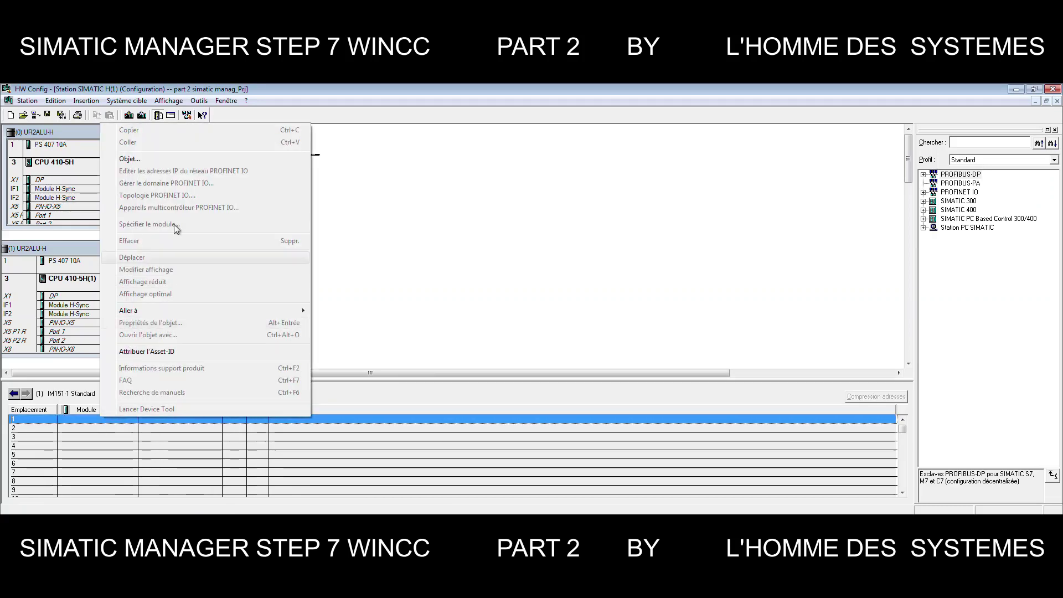
left_click(178, 162)
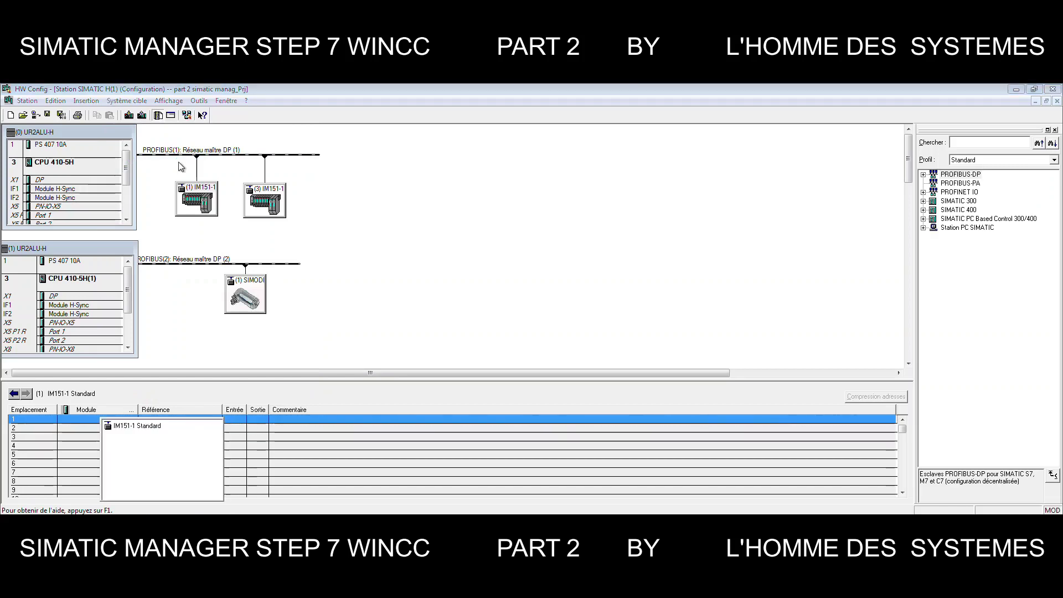
mouse_move(154, 426)
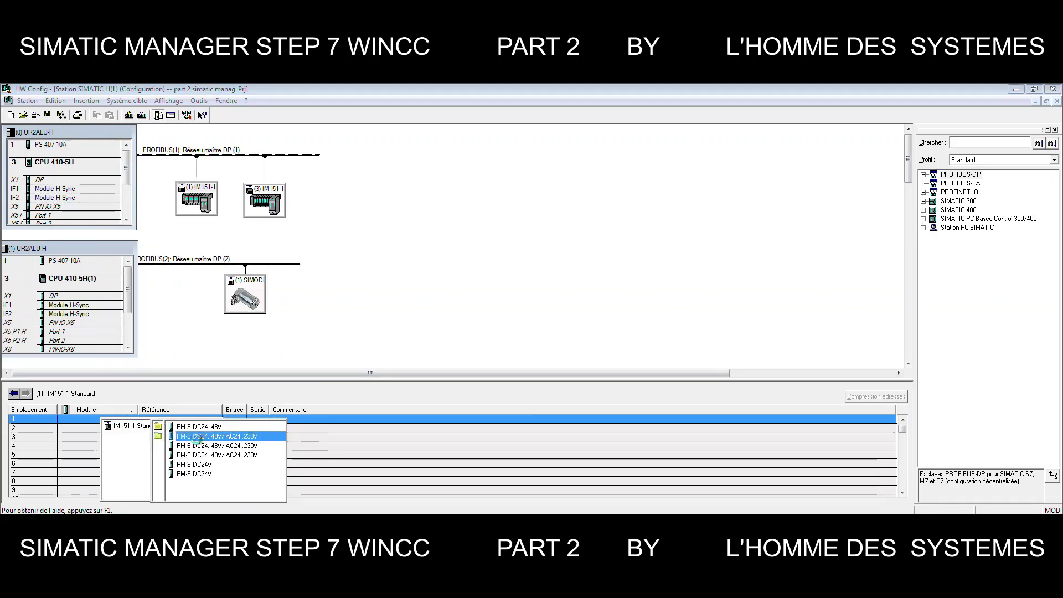
left_click(196, 436)
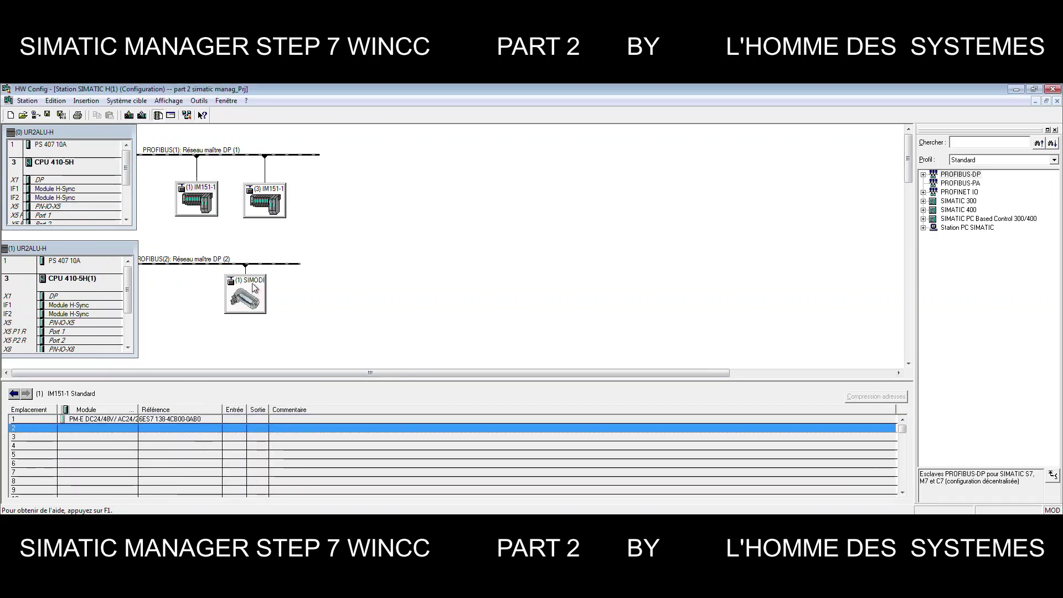
Insert a PM-E DC24..48V/AC24..230V power module in slot 1 of the IM151-1 at PROFIBUS address 3
right_click(263, 205)
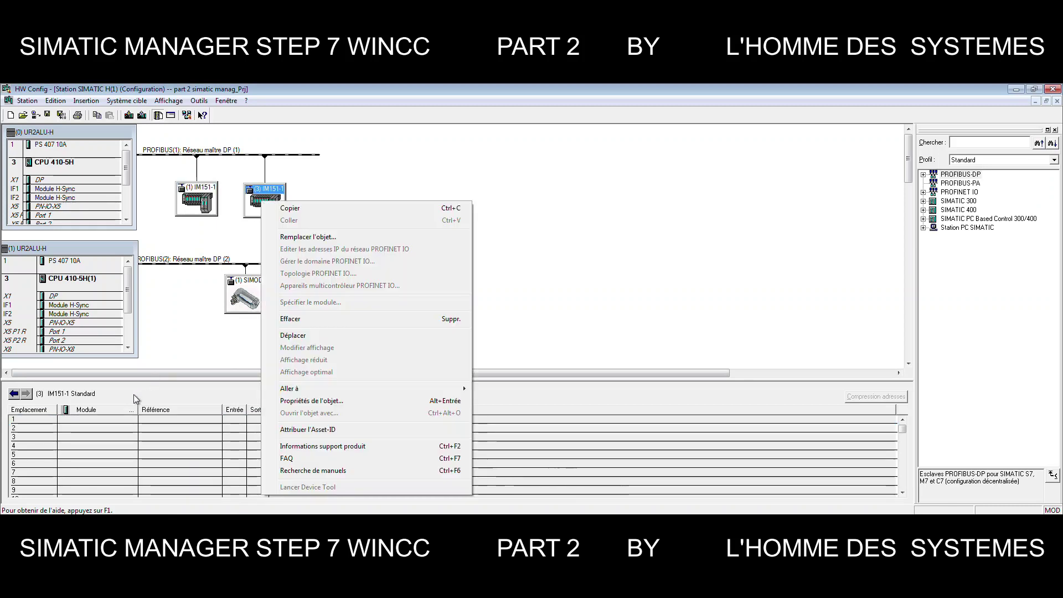
left_click(108, 423)
right_click(108, 423)
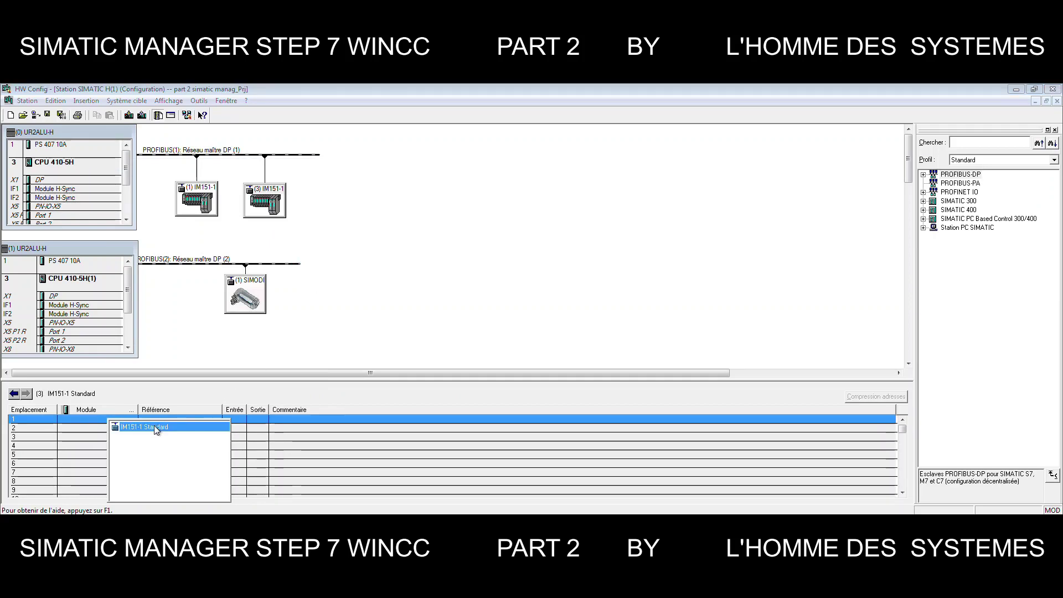
mouse_move(154, 426)
mouse_move(169, 442)
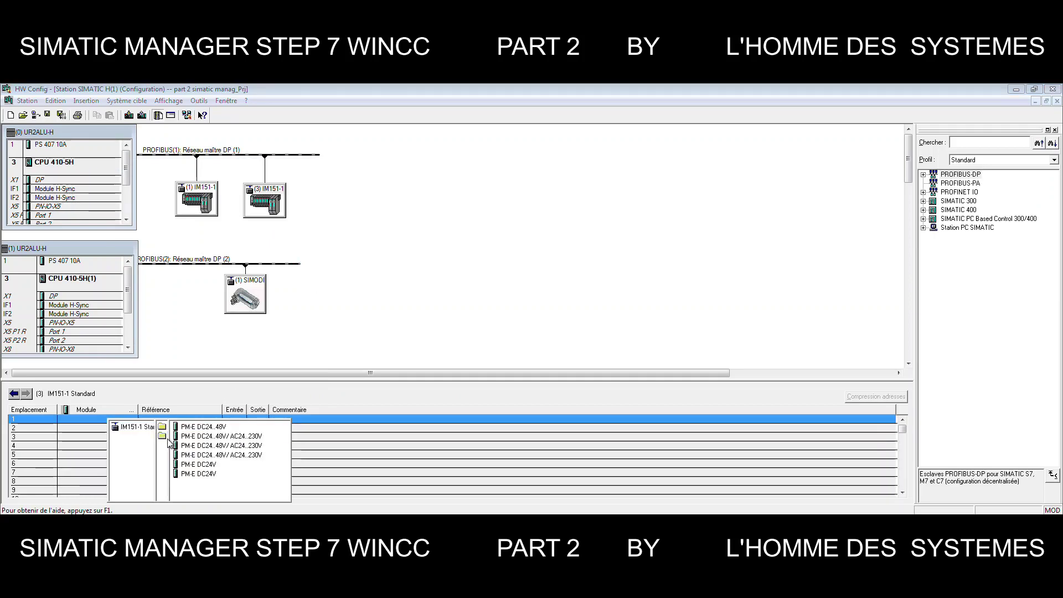
left_click(207, 437)
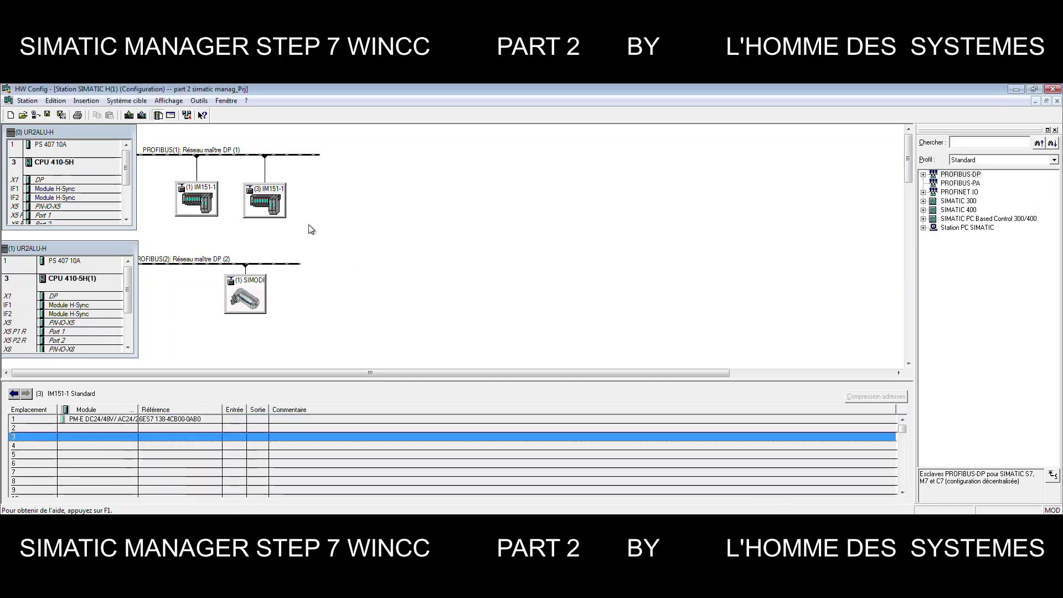
Insert a Class 1 Multiturn module in slot 1 of the SIMODRIVE sensor
left_click(258, 282)
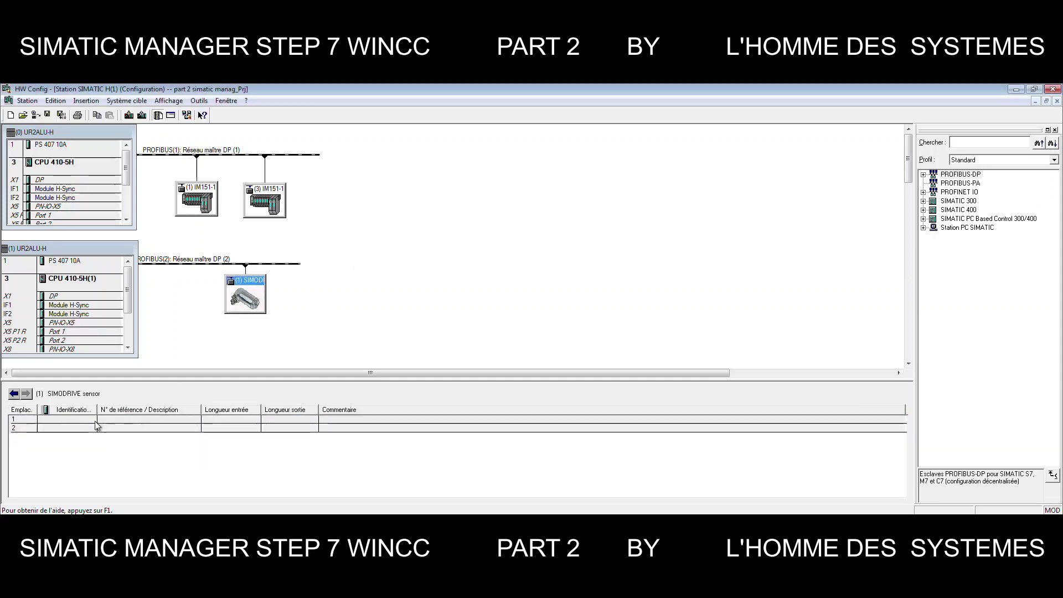
right_click(79, 419)
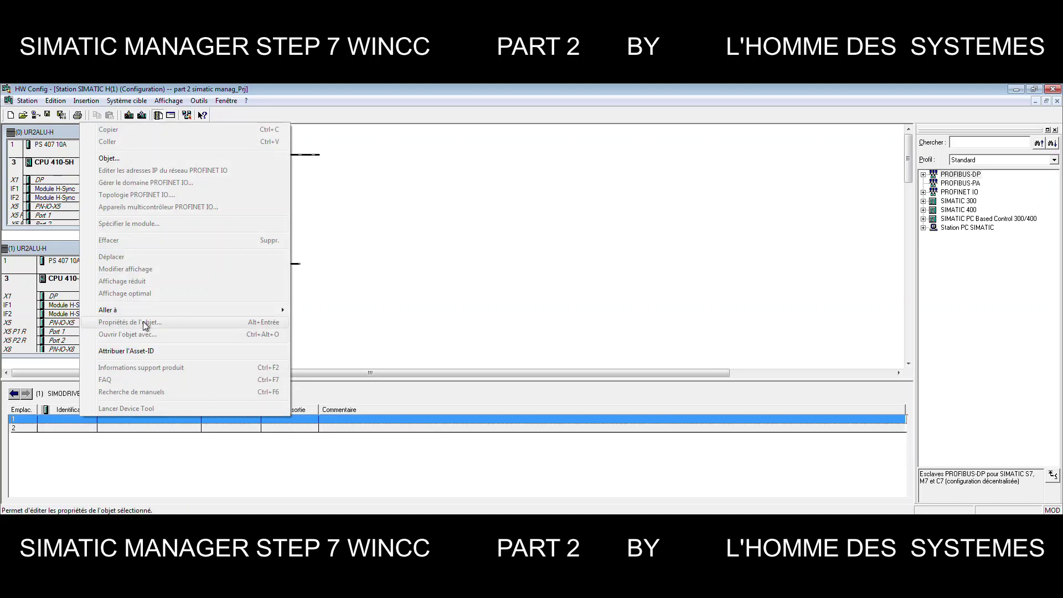
left_click(239, 159)
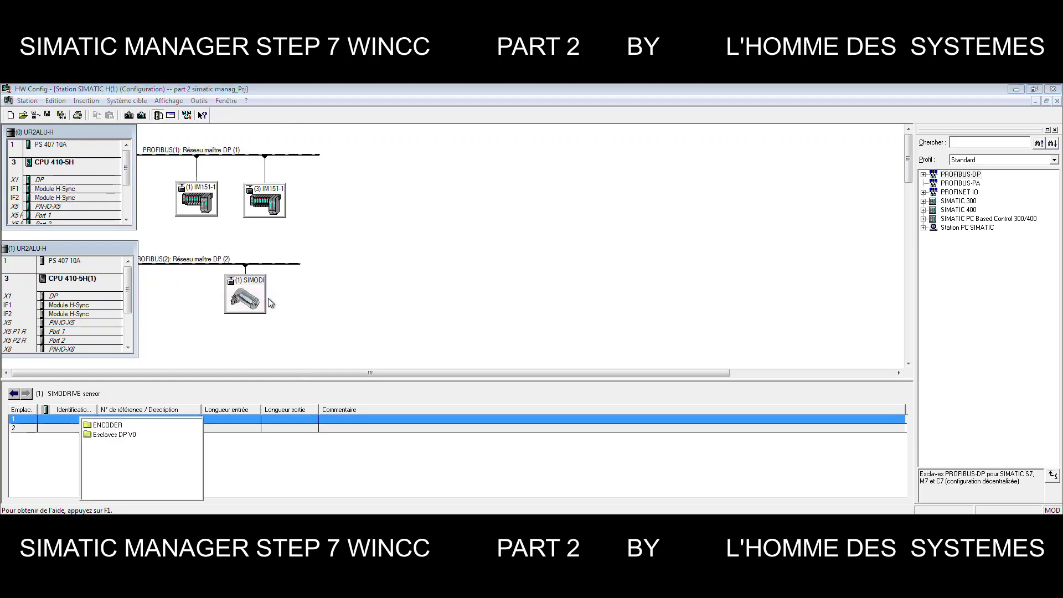
mouse_move(108, 437)
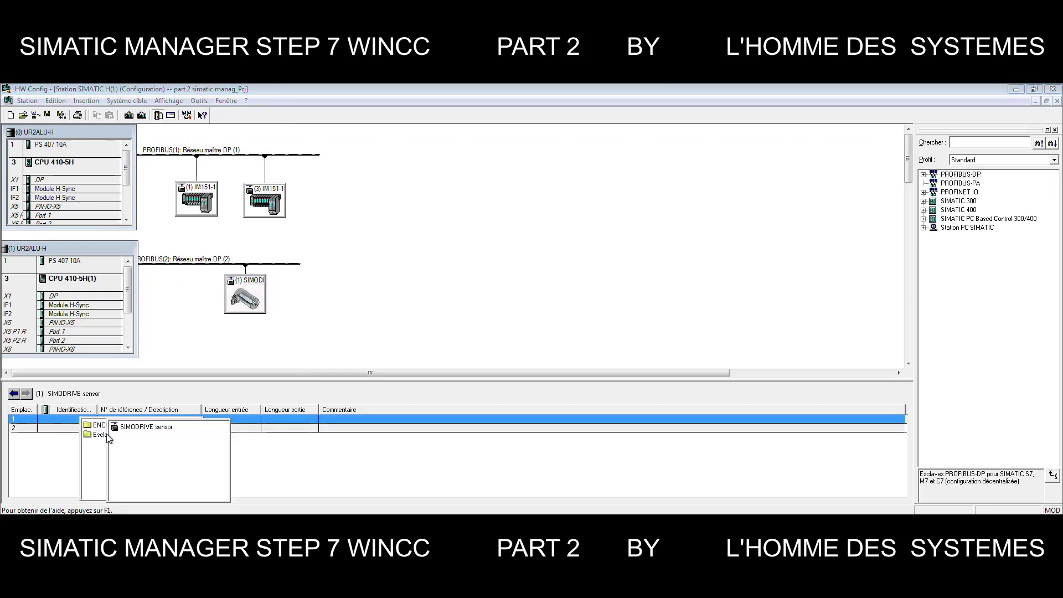
mouse_move(138, 432)
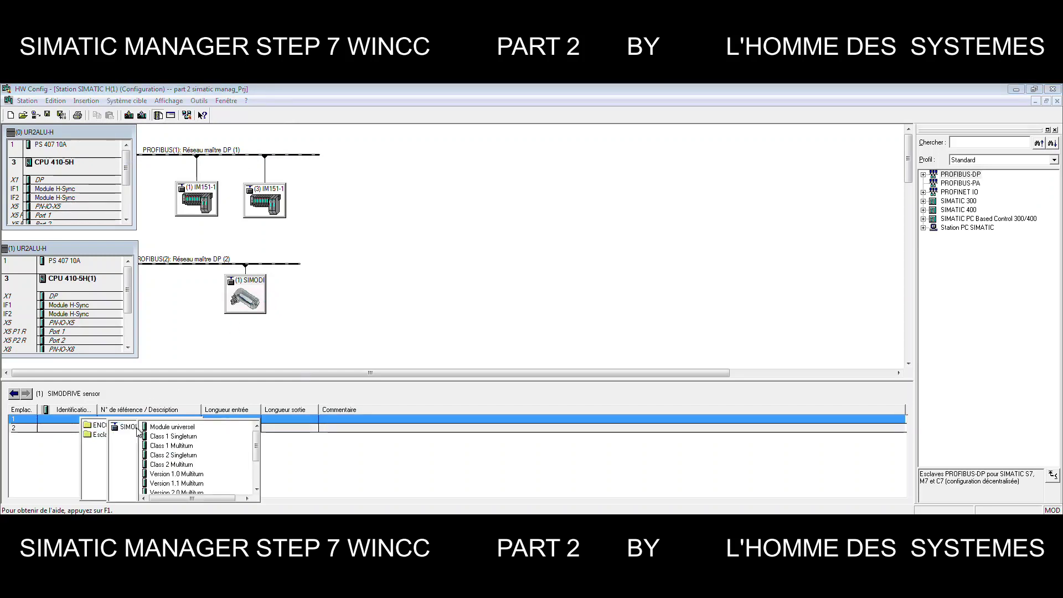
left_click(183, 447)
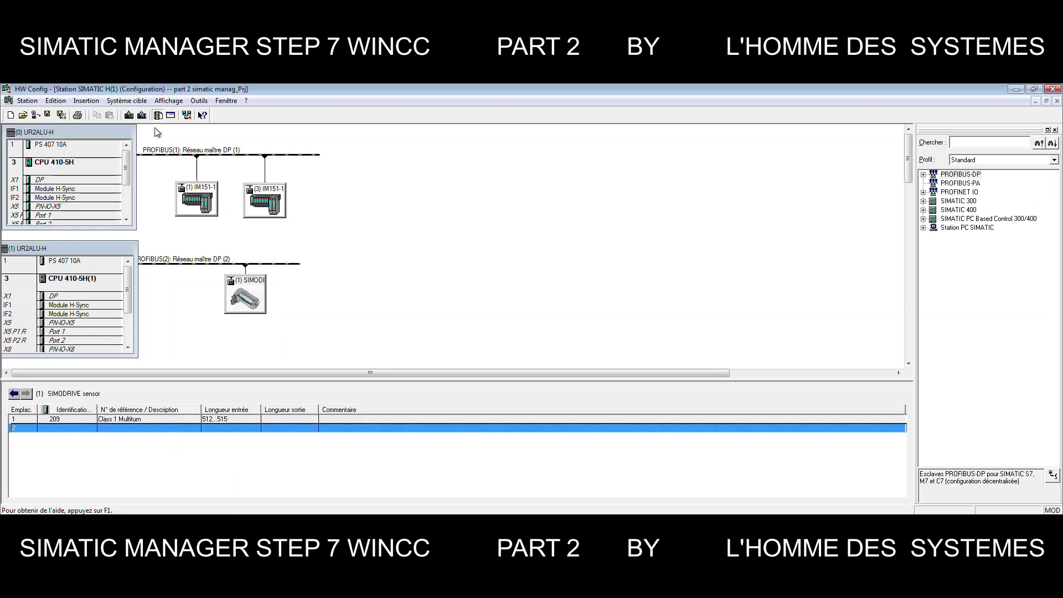
Save and compile the H station configuration, and close HW Config to return to SIMATIC Manager
left_click(49, 114)
left_click(61, 115)
left_click(1054, 90)
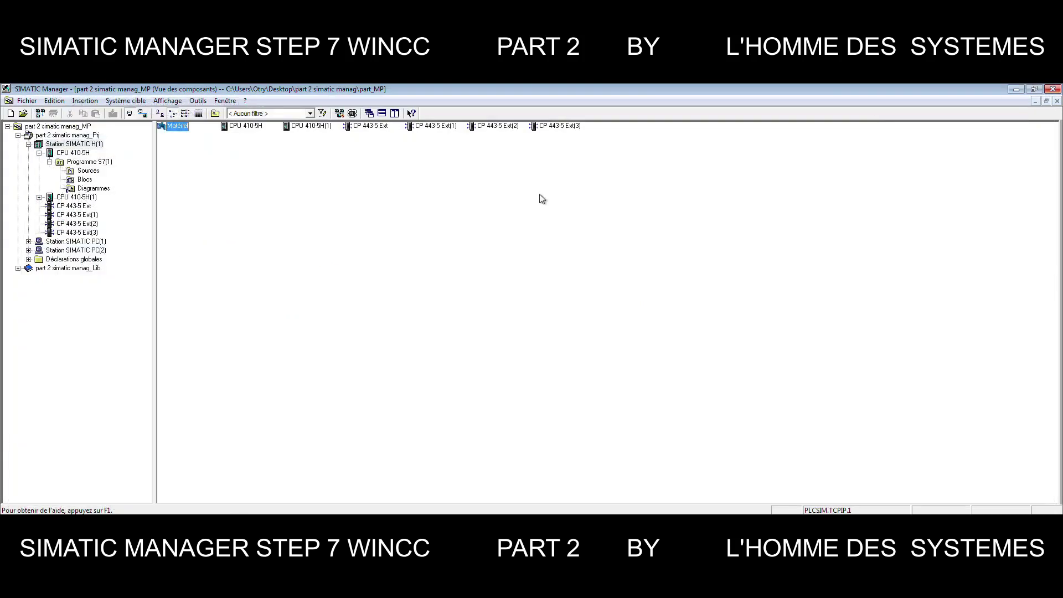
Examine the two CPUs of Station SIMATIC H(1) and expand CPU 410-5H(1) in the project tree
left_click(243, 127)
left_click(303, 127)
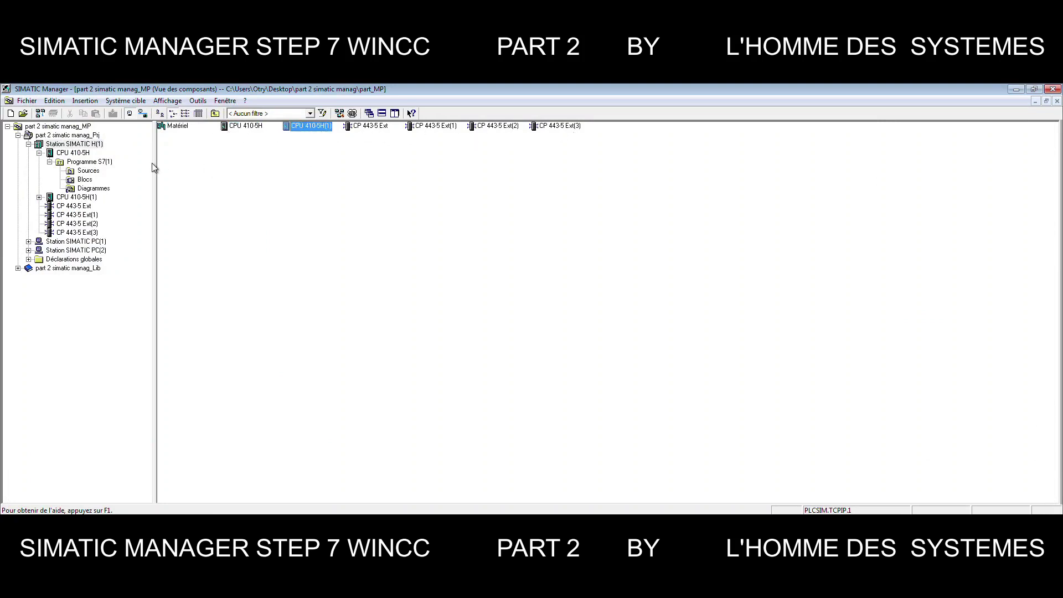
left_click(39, 198)
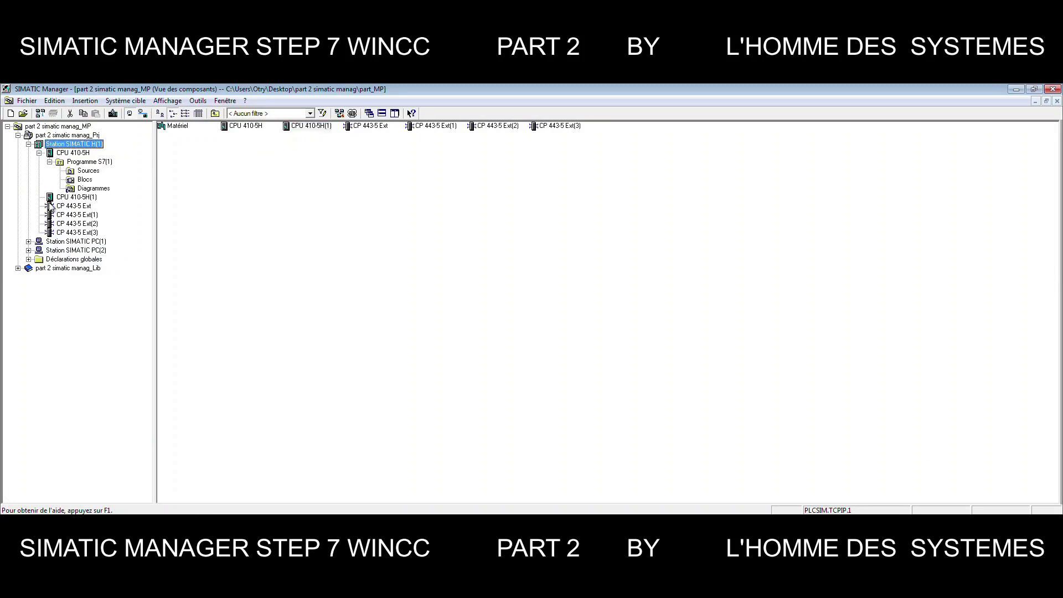